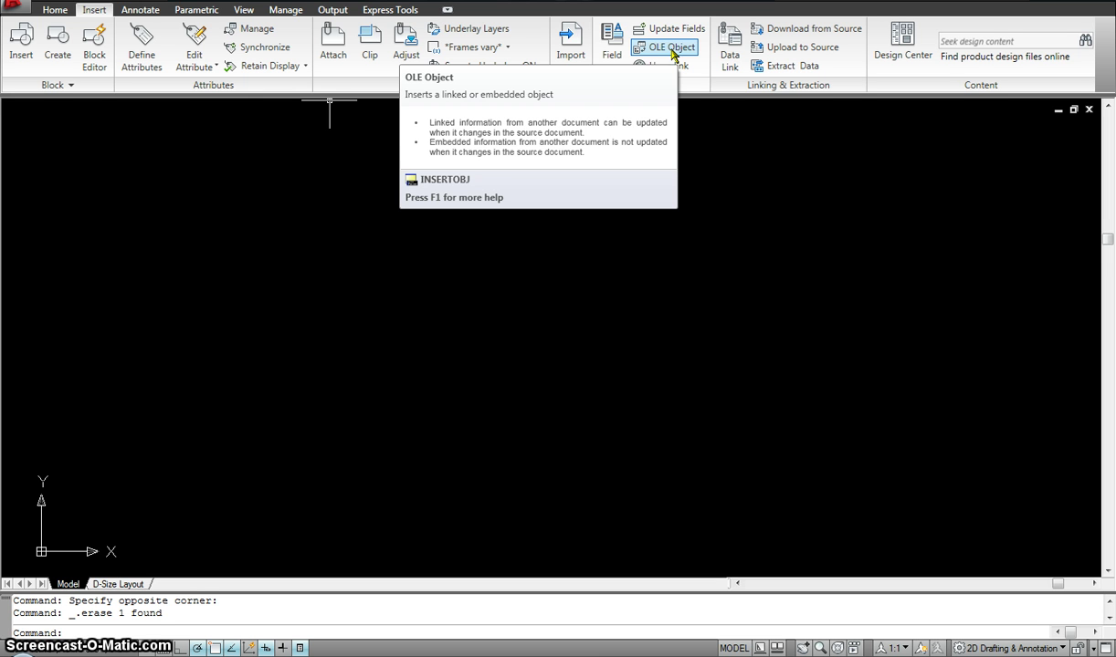
Begin an Insert > OLE Object insertion, then bring up the Annotate ribbon tools.
{"action": "left_click", "coordinate": [661, 52]}
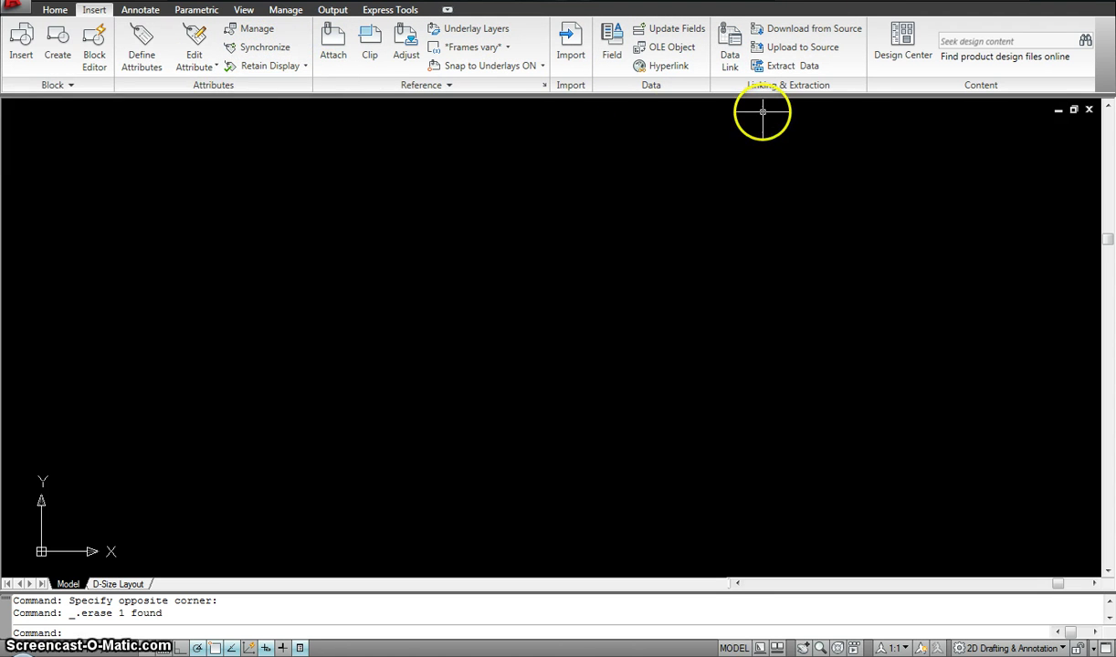
{"action": "left_click", "coordinate": [140, 11]}
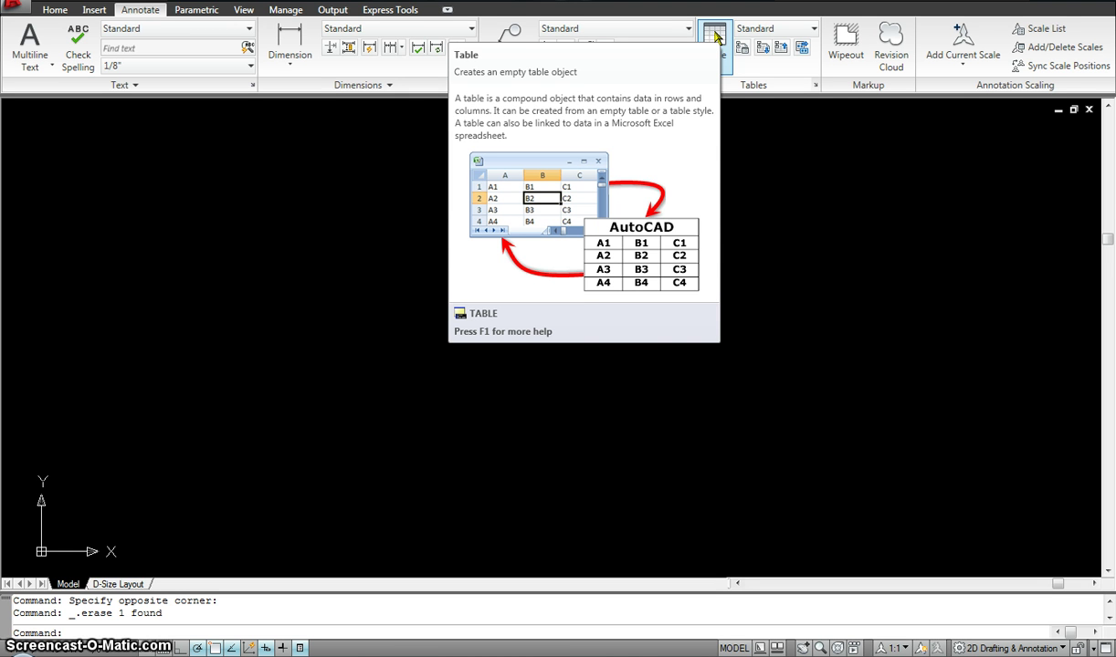
Start a new 5-column table and select the data row count to change it to 10.
{"action": "left_click", "coordinate": [715, 37]}
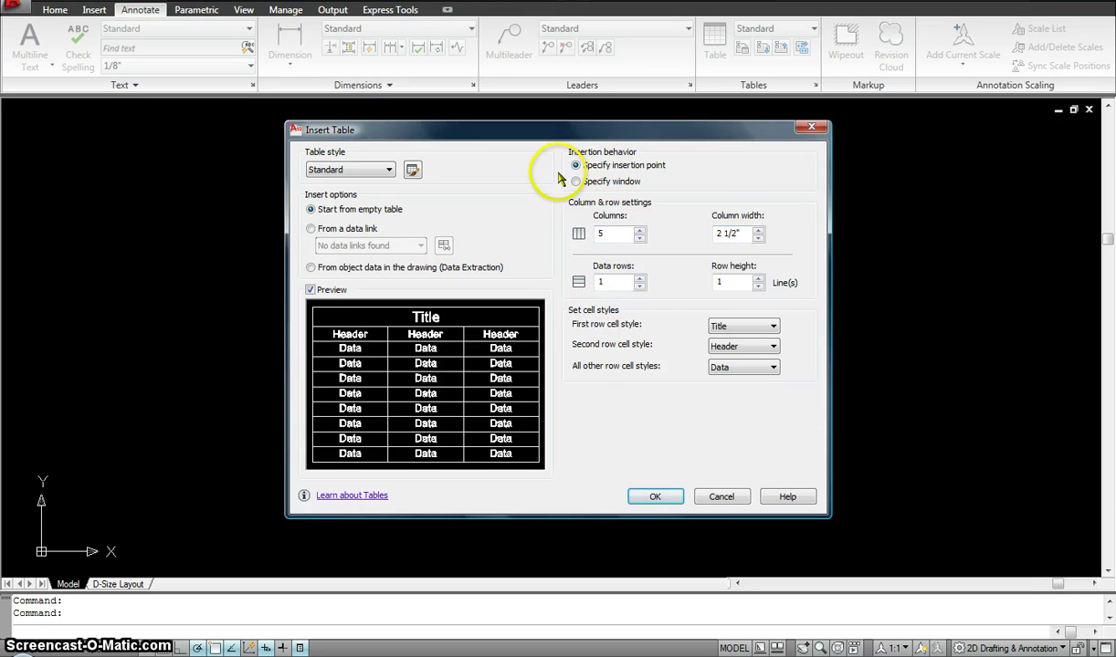
{"action": "double_click", "coordinate": [603, 283]}
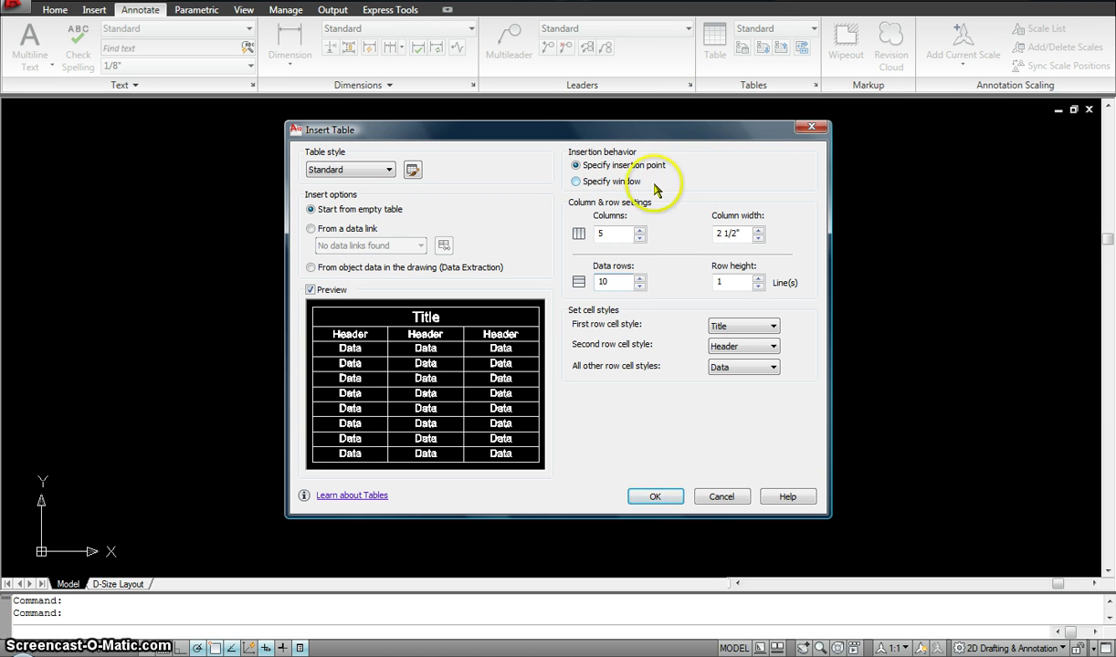
Place the empty table with columns A–E and rows 1–12, and zoom in on it.
{"action": "left_click", "coordinate": [655, 497]}
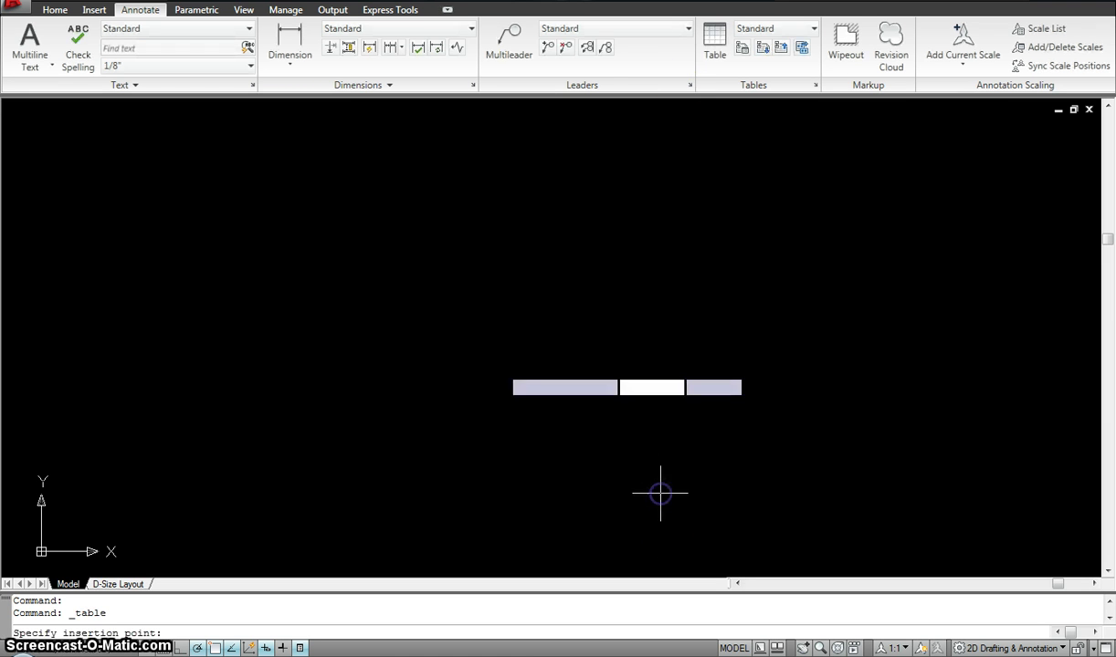
{"action": "left_click", "coordinate": [352, 258]}
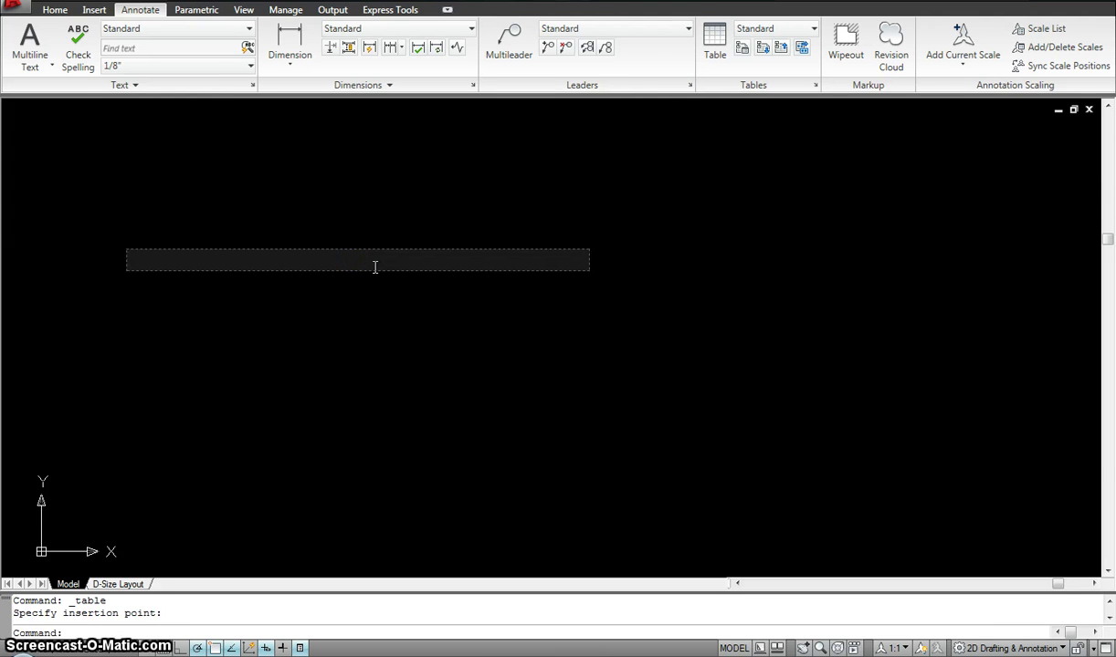
{"action": "scroll", "coordinate": [374, 266], "scroll_direction": "down", "scroll_amount": 2}
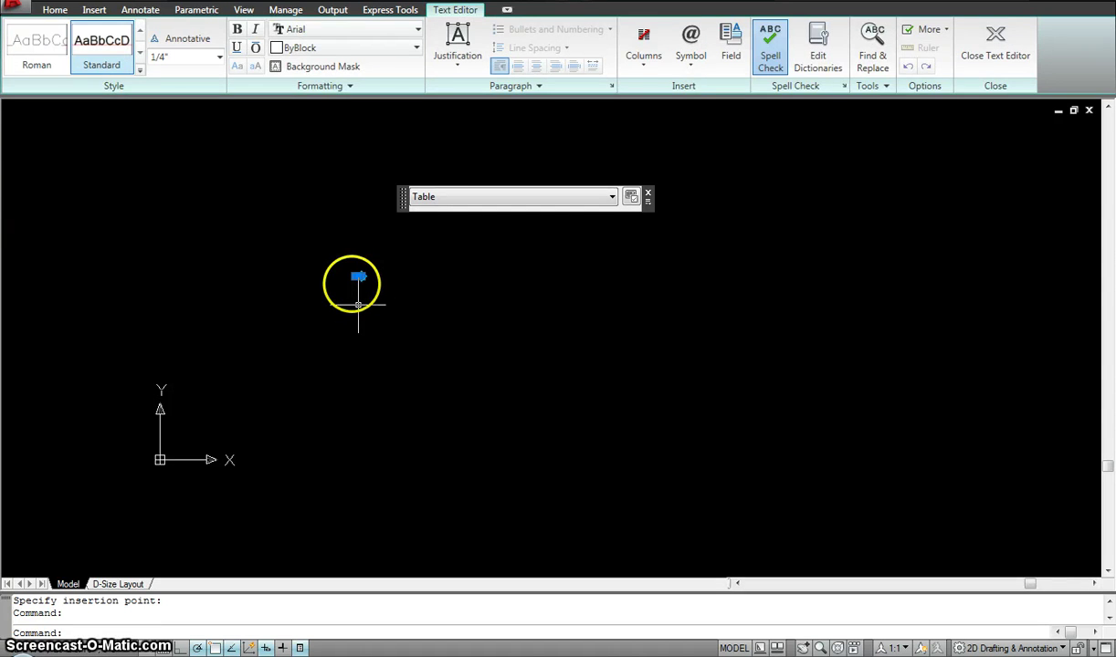
{"action": "left_click", "coordinate": [357, 279]}
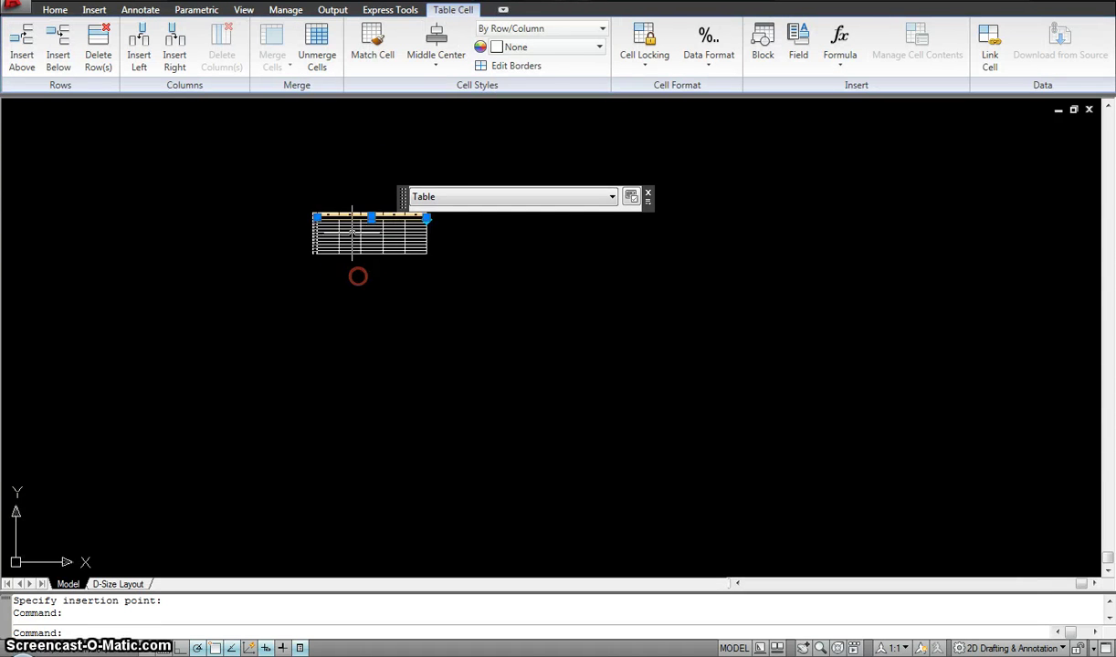
{"action": "scroll", "coordinate": [350, 219], "scroll_direction": "up", "scroll_amount": 4}
{"action": "scroll", "coordinate": [346, 252], "scroll_direction": "up", "scroll_amount": 2}
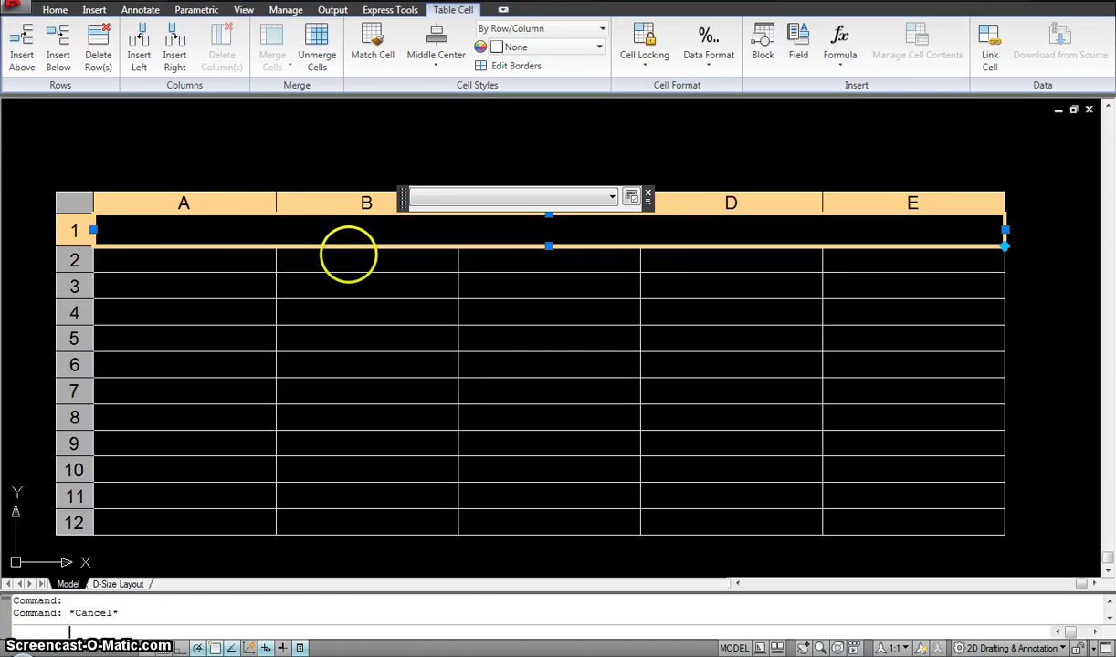
{"action": "key", "text": "Escape"}
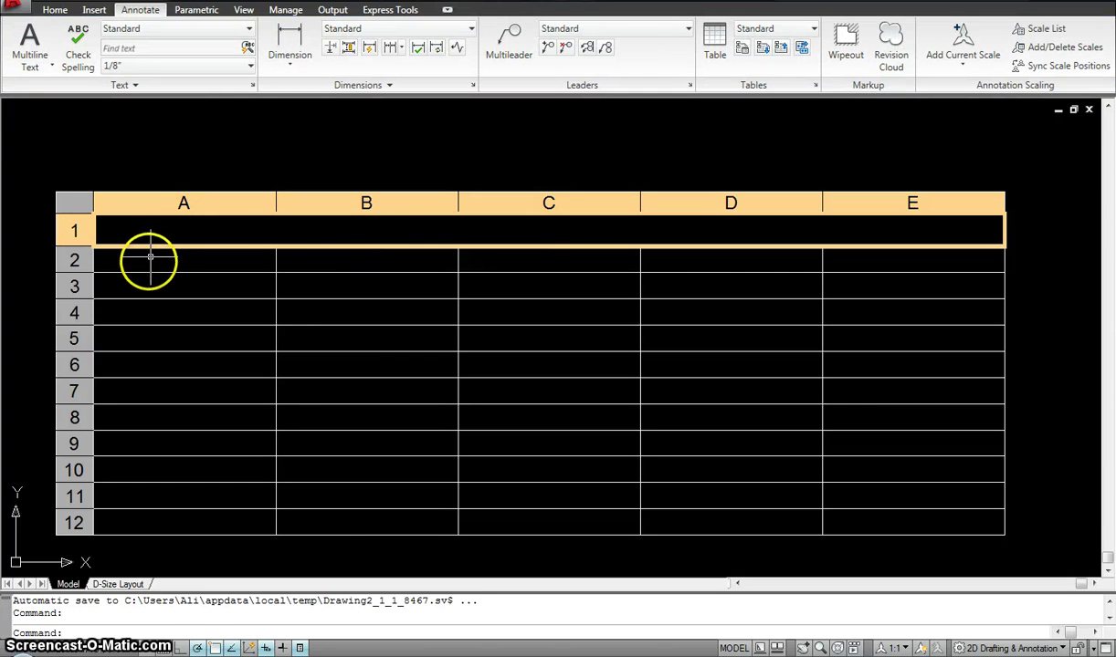
{"action": "left_click", "coordinate": [351, 230]}
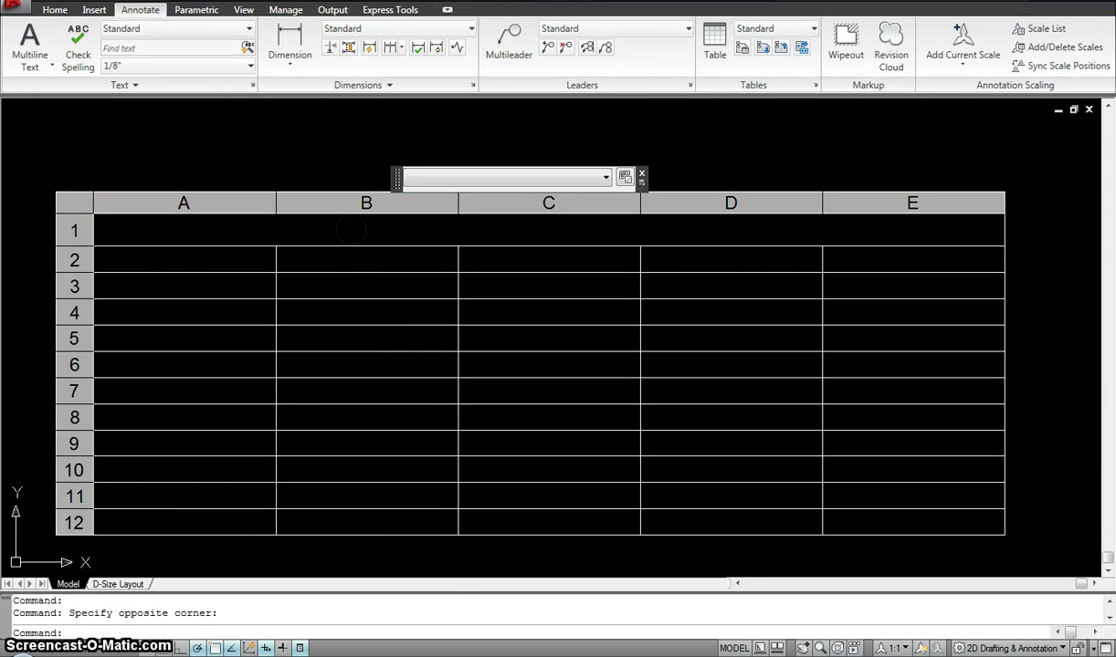
Enter SCHEDULE as the table's title.
{"action": "double_click", "coordinate": [352, 229]}
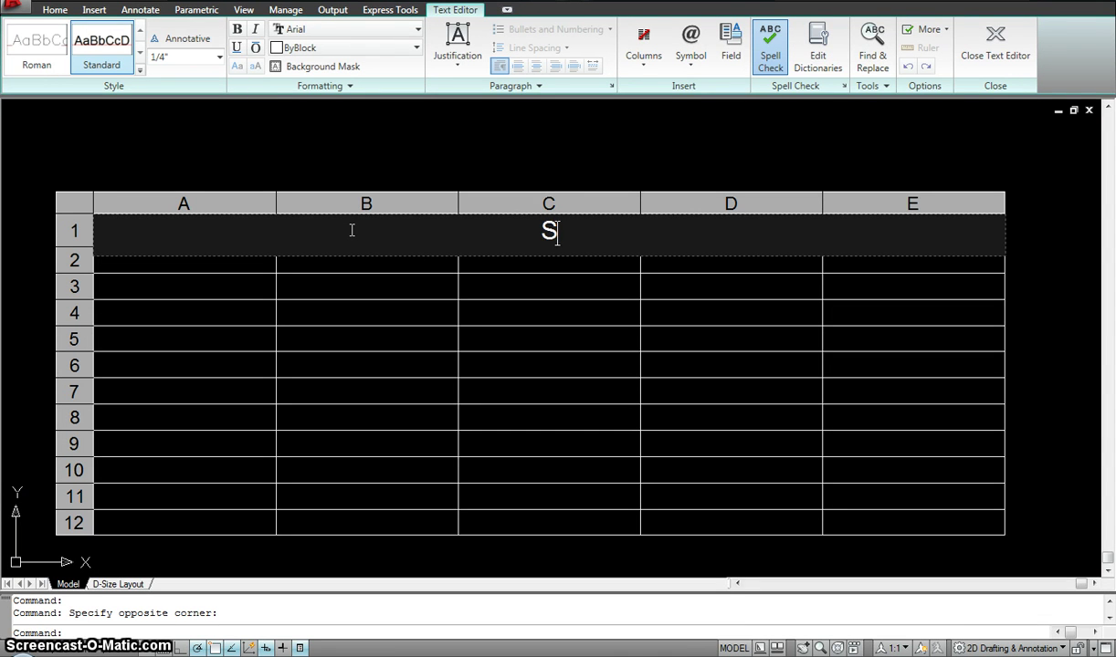
{"action": "type", "text": "SCHEDULE"}
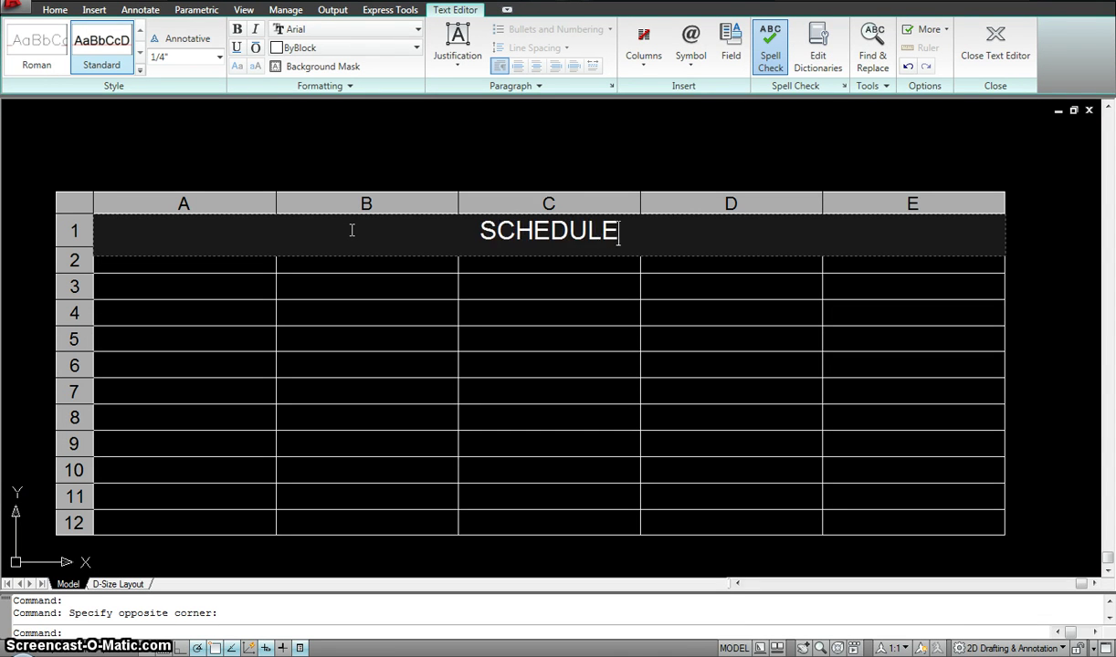
{"action": "left_click", "coordinate": [233, 272]}
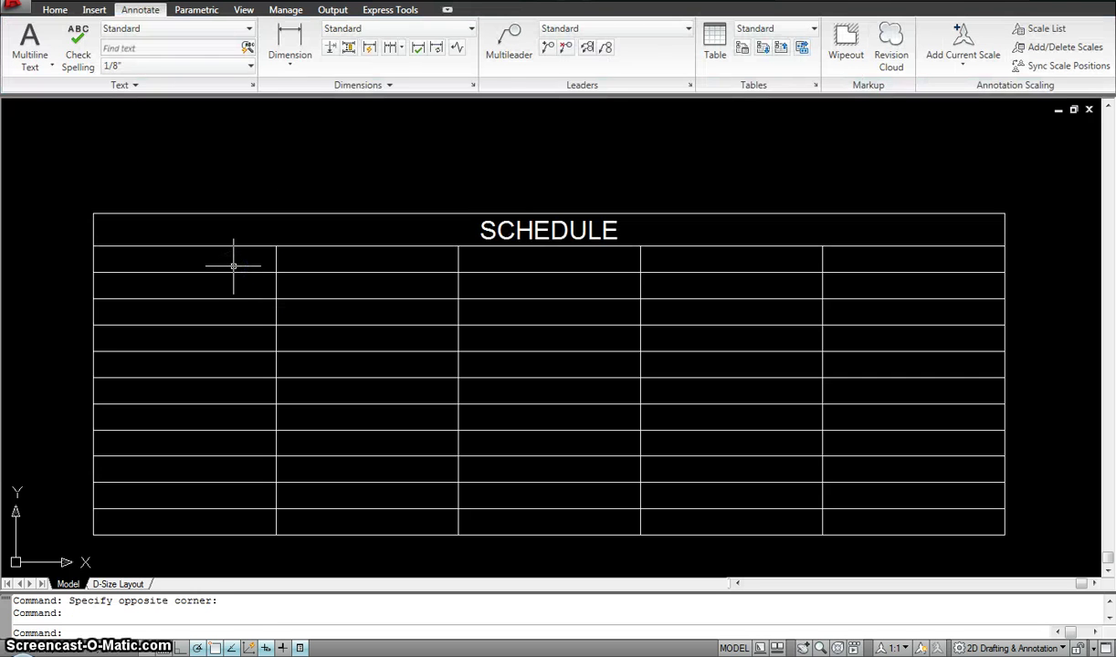
Fill cells A2, B2 and C2 with DOORS, WINDOWS and WALLS.
{"action": "left_click", "coordinate": [232, 260]}
{"action": "type", "text": "D"}
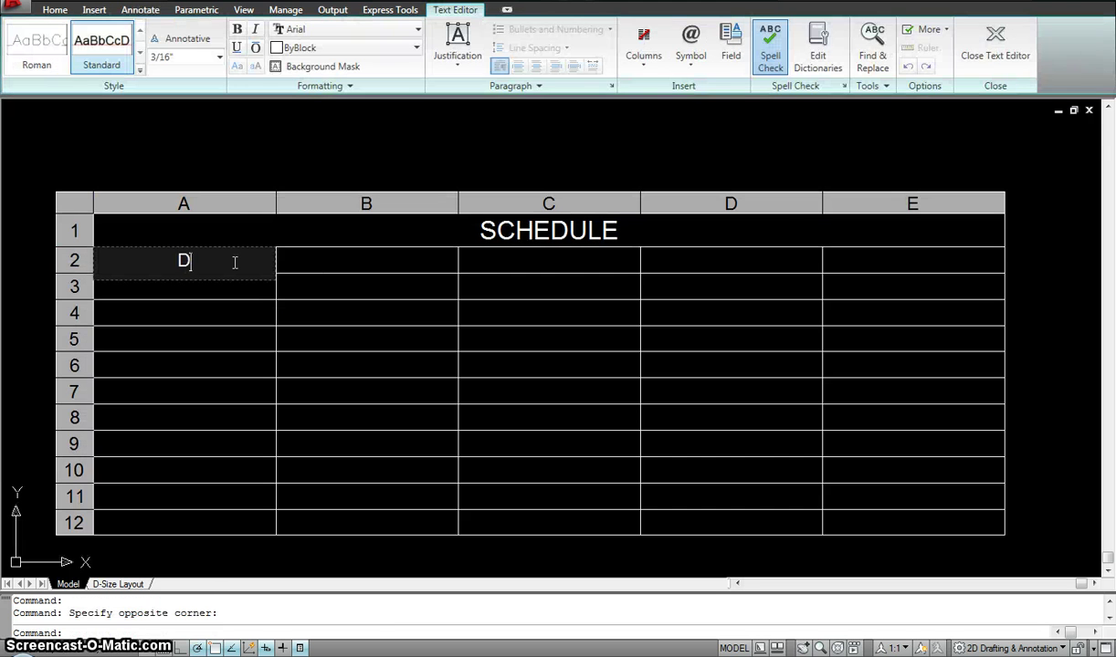
{"action": "type", "text": "OORS"}
{"action": "left_click", "coordinate": [294, 261]}
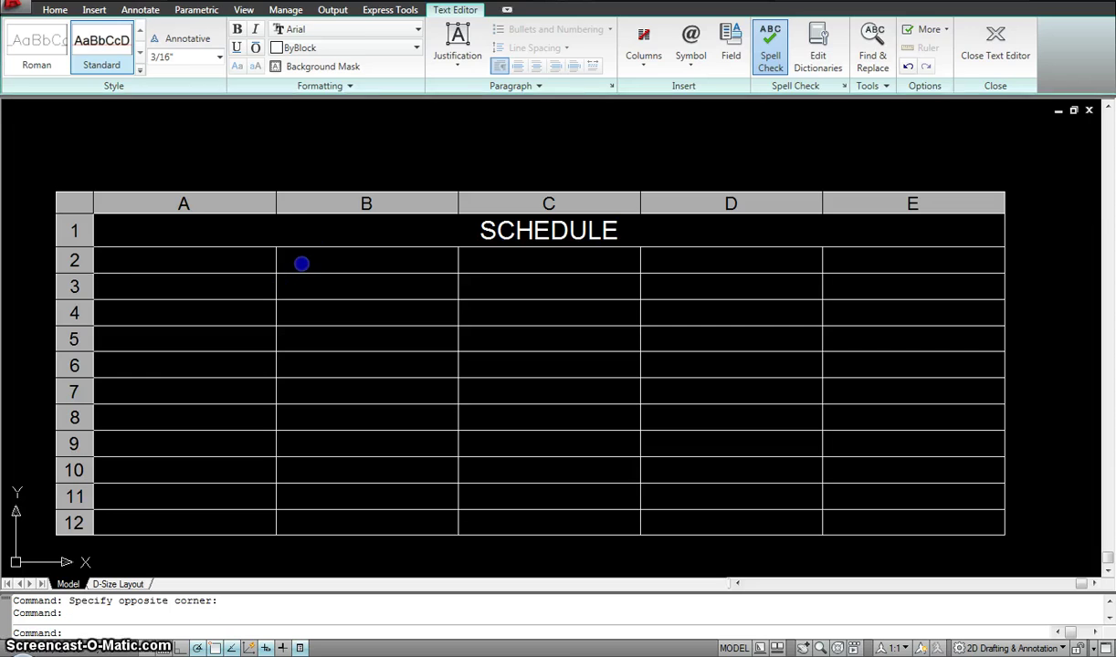
{"action": "left_click", "coordinate": [302, 262]}
{"action": "type", "text": "W"}
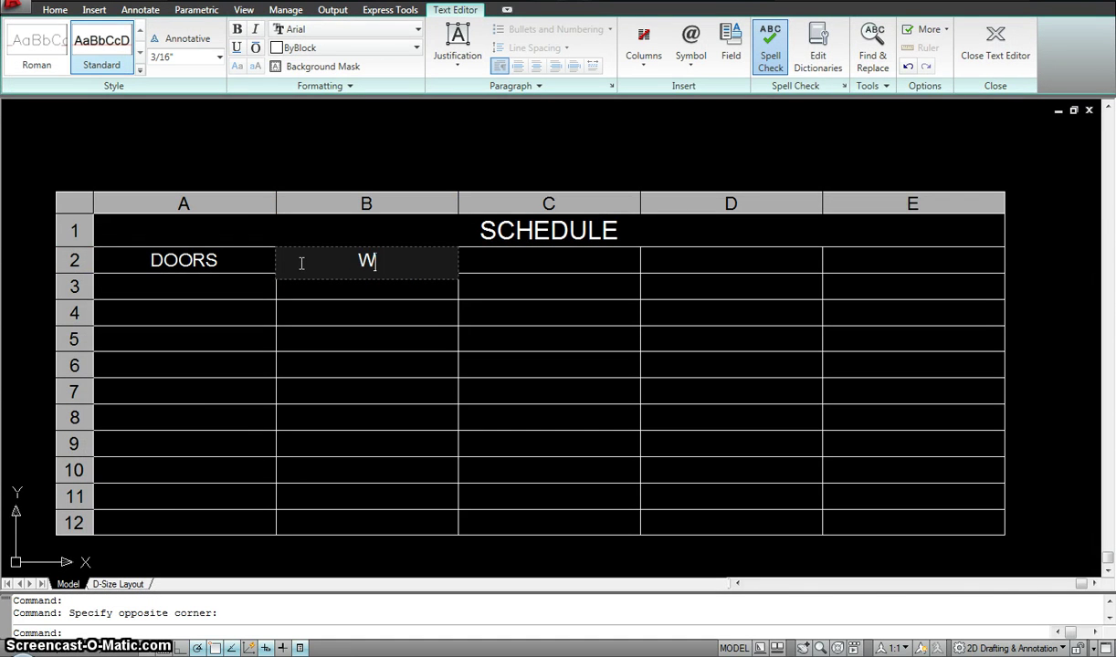
{"action": "type", "text": "INDOWS"}
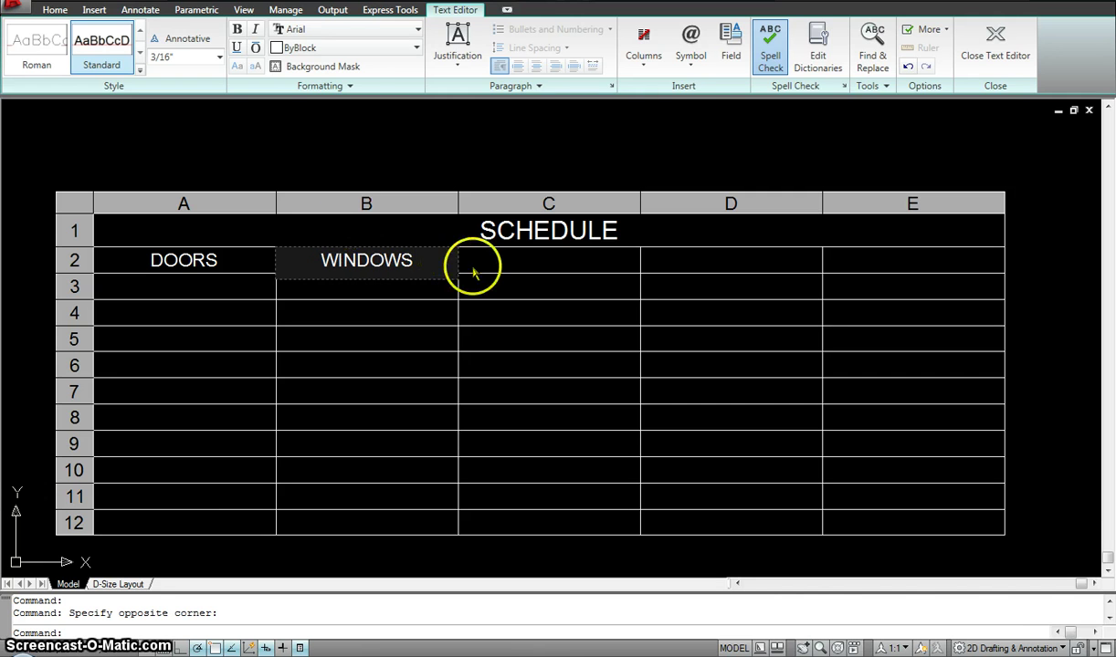
{"action": "left_click", "coordinate": [495, 256]}
{"action": "left_click", "coordinate": [496, 256]}
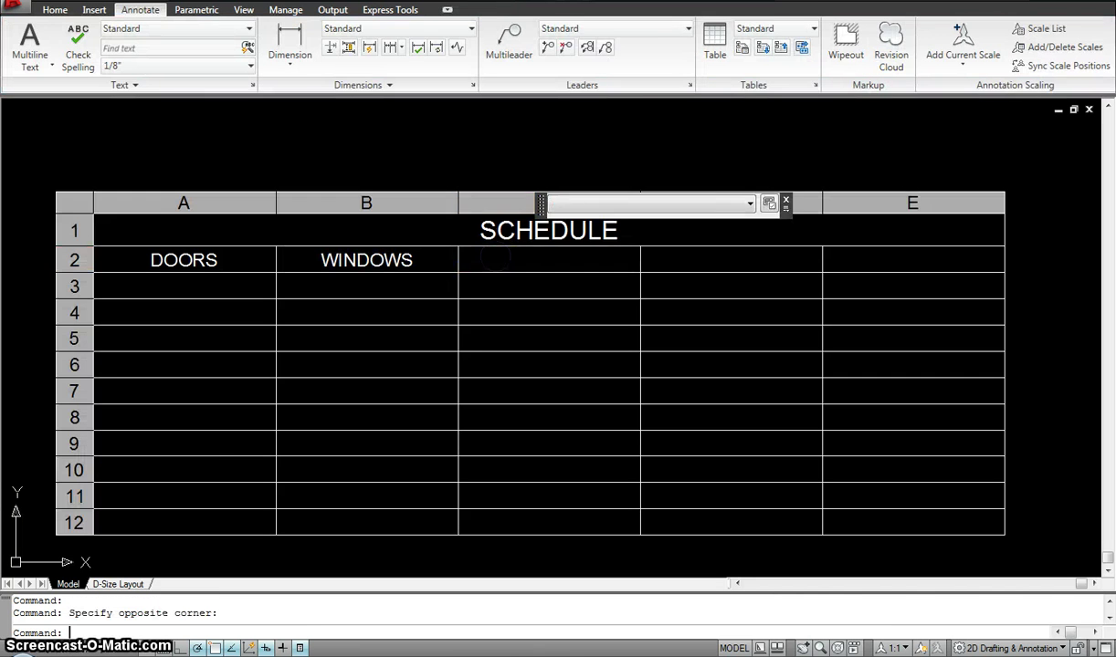
{"action": "type", "text": "WALLS"}
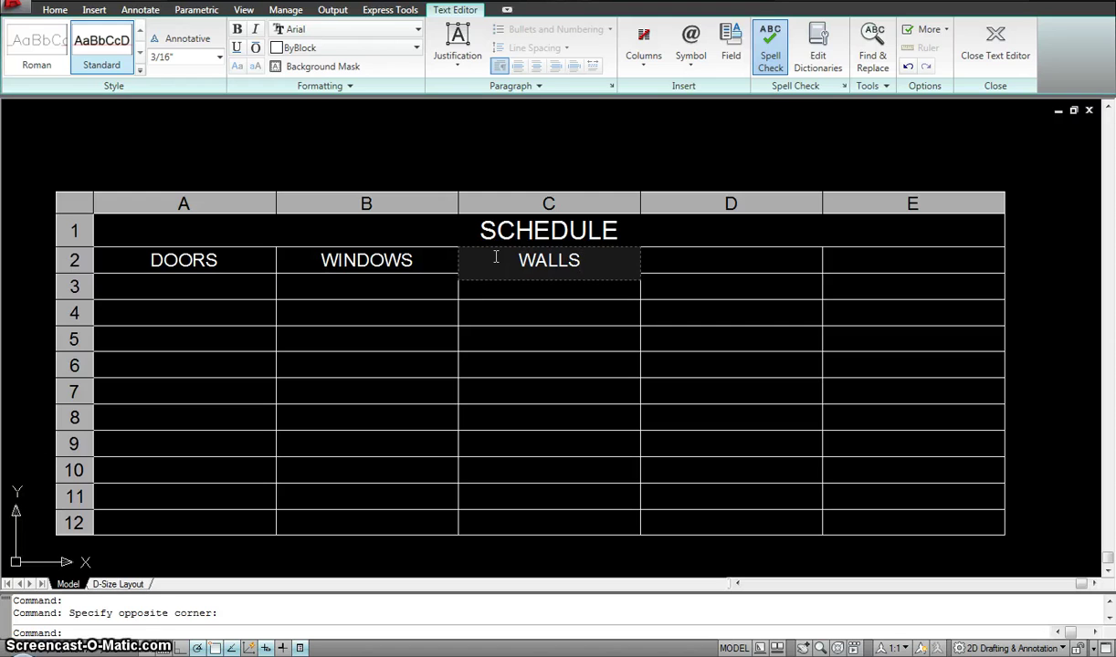
{"action": "left_click", "coordinate": [212, 291]}
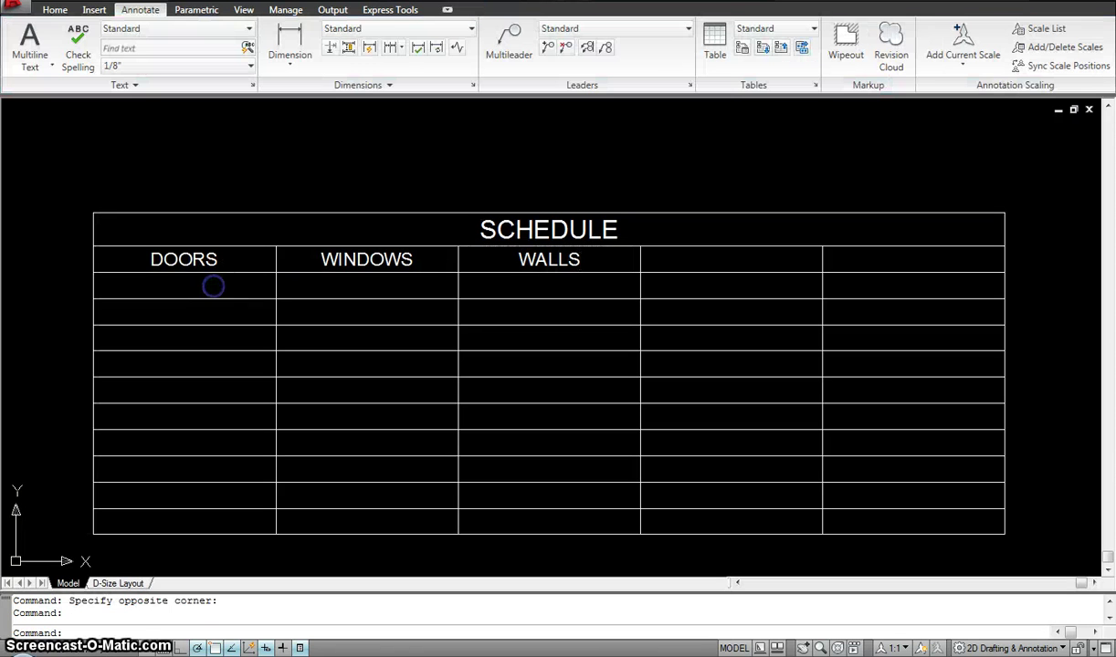
{"action": "left_click", "coordinate": [158, 279]}
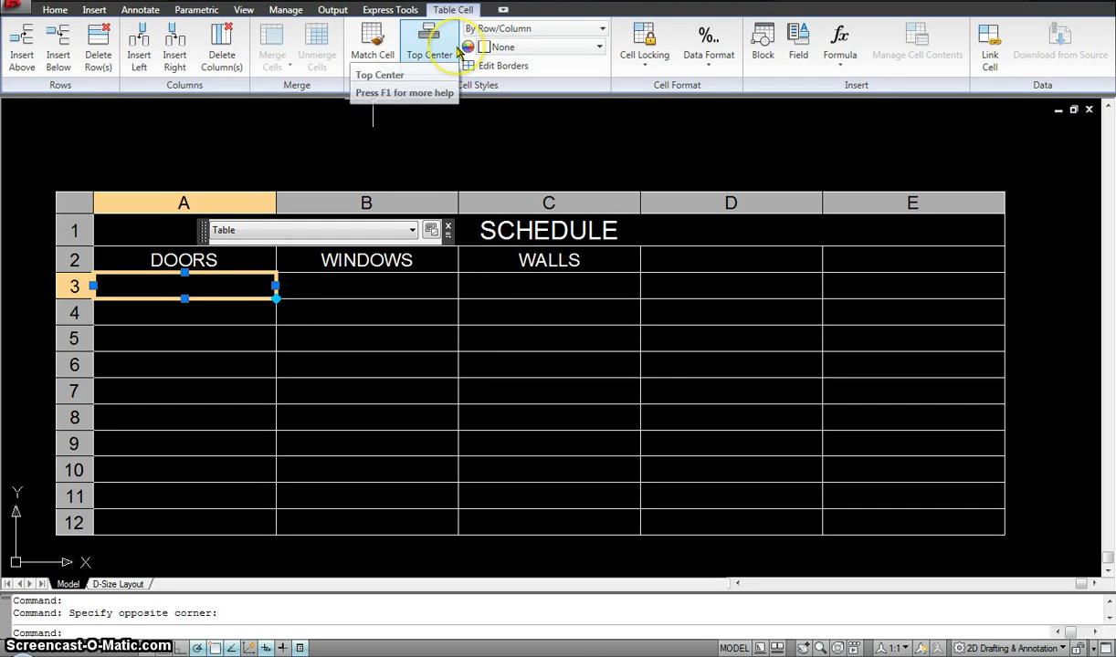
Review the spreadsheet data in Excel, then start a selection window around the SCHEDULE table.
{"action": "left_click", "coordinate": [137, 10]}
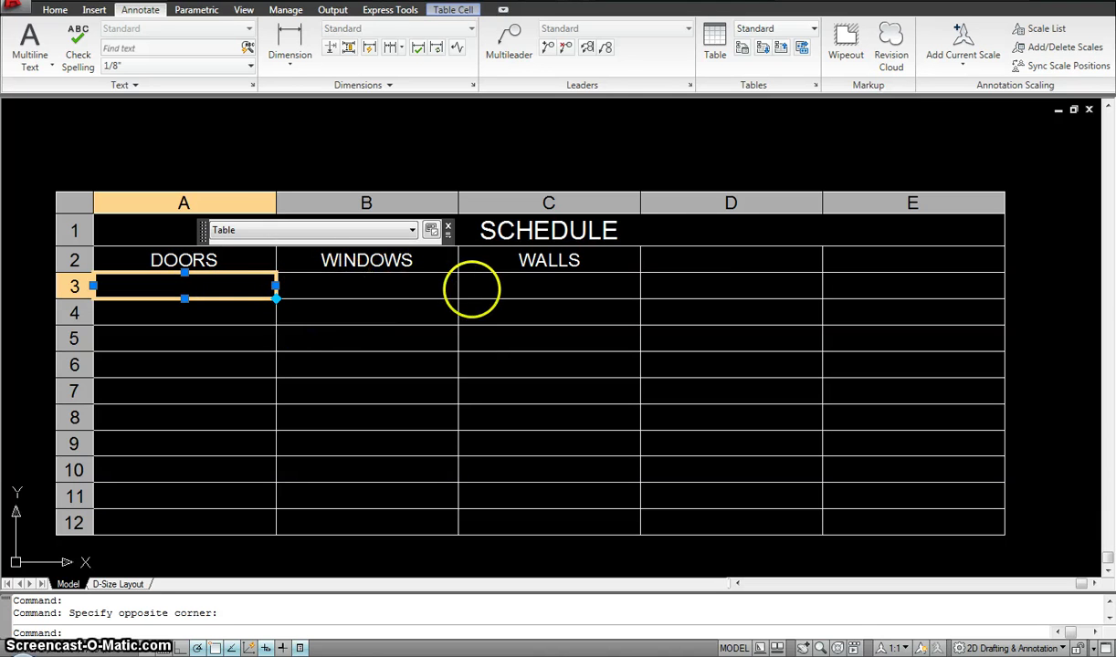
{"action": "scroll", "coordinate": [574, 137], "scroll_direction": "down", "scroll_amount": 2}
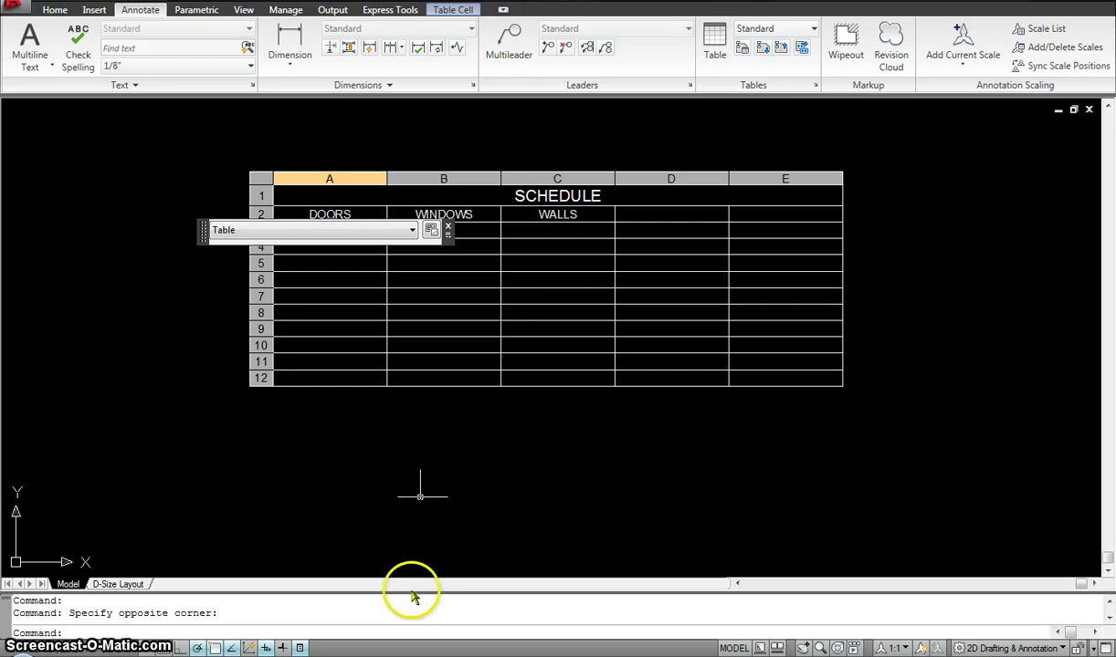
{"action": "left_click", "coordinate": [411, 656]}
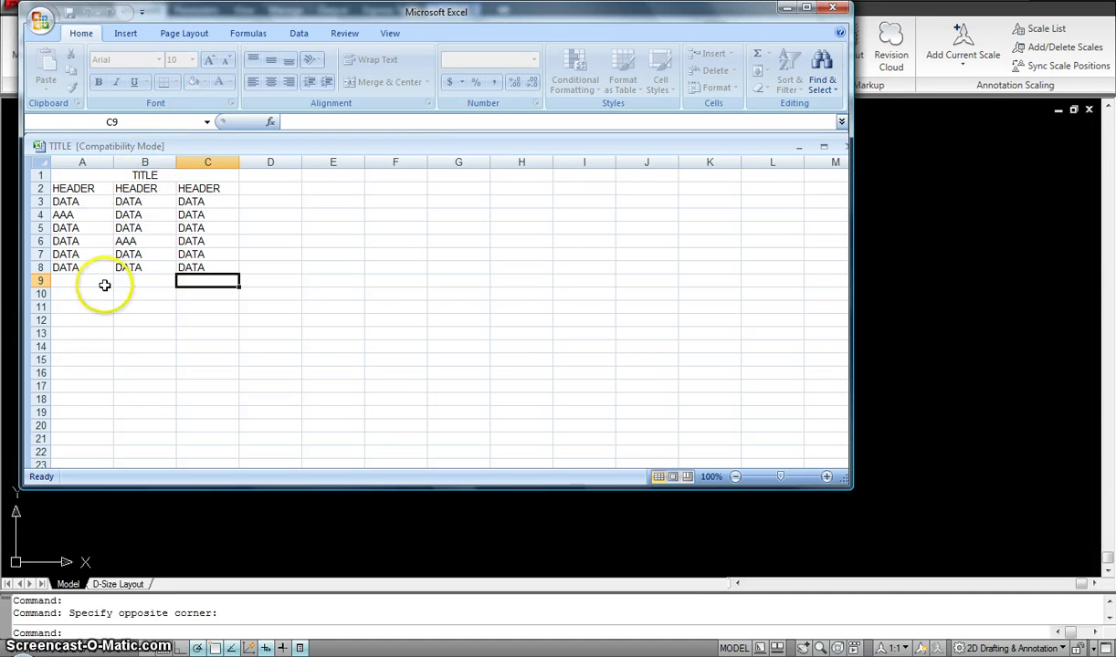
{"action": "left_click", "coordinate": [784, 11]}
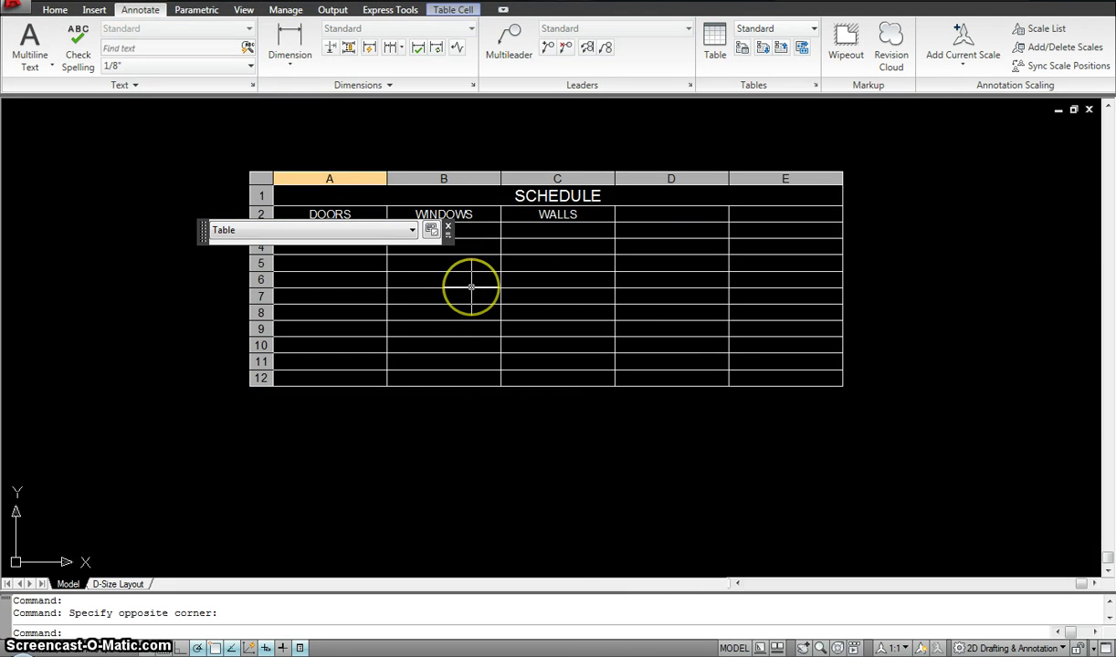
{"action": "left_click", "coordinate": [599, 566]}
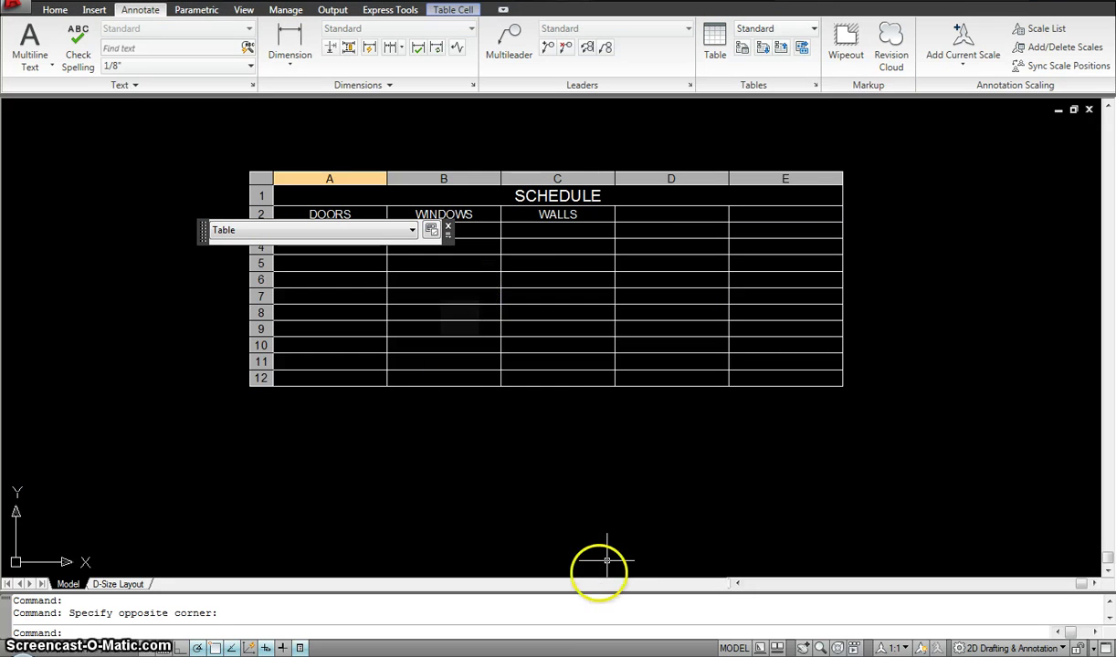
{"action": "left_click", "coordinate": [418, 500]}
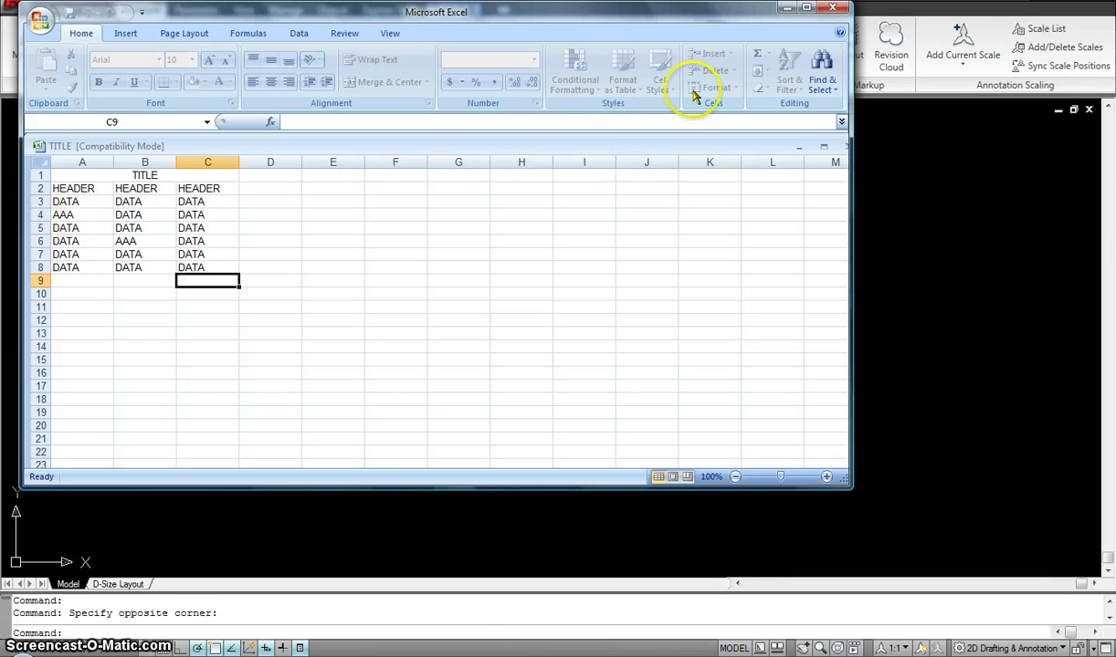
{"action": "left_click", "coordinate": [786, 10]}
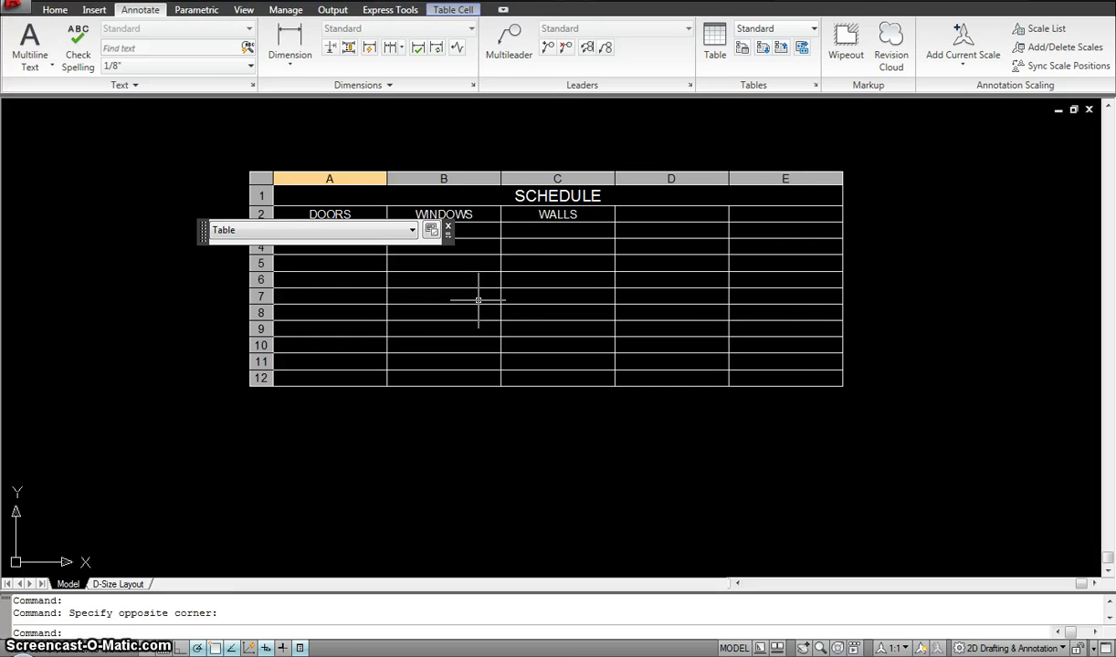
{"action": "left_click", "coordinate": [909, 451]}
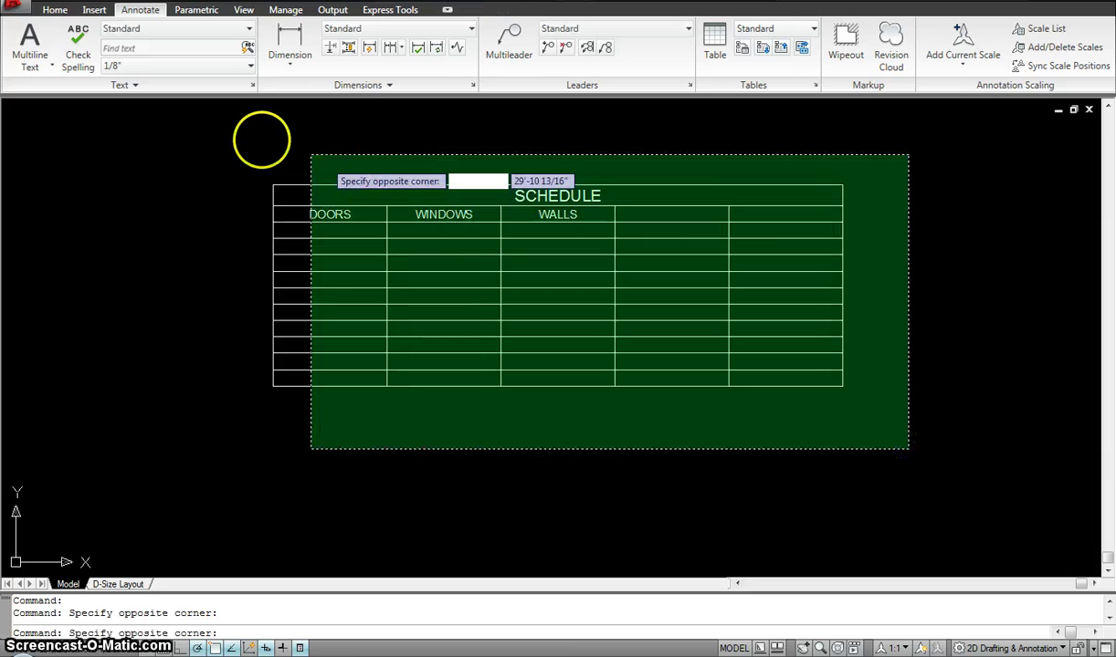
Erase the SCHEDULE table and start a new table based on a data link.
{"action": "left_click", "coordinate": [242, 138]}
{"action": "key", "text": "Delete"}
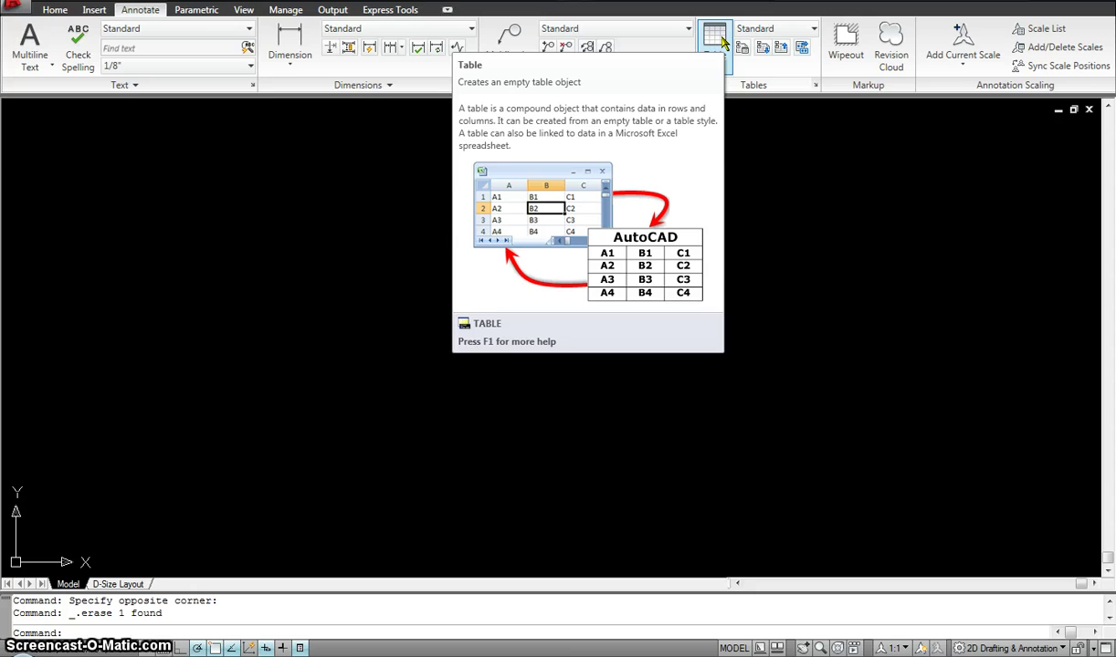
{"action": "left_click", "coordinate": [717, 41]}
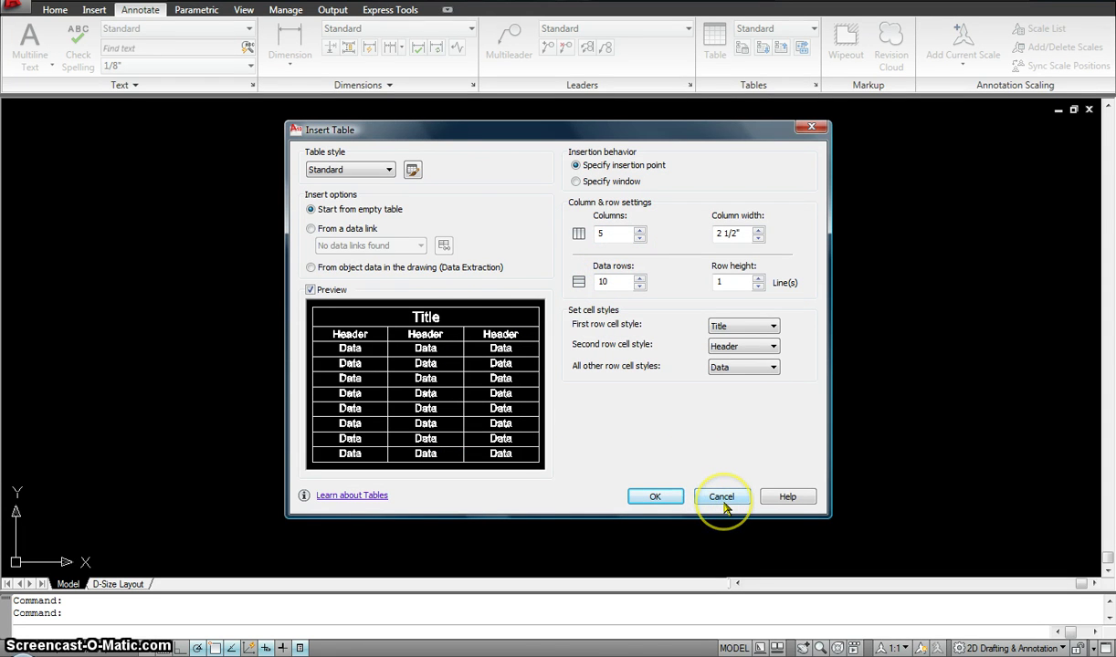
{"action": "left_click", "coordinate": [336, 230]}
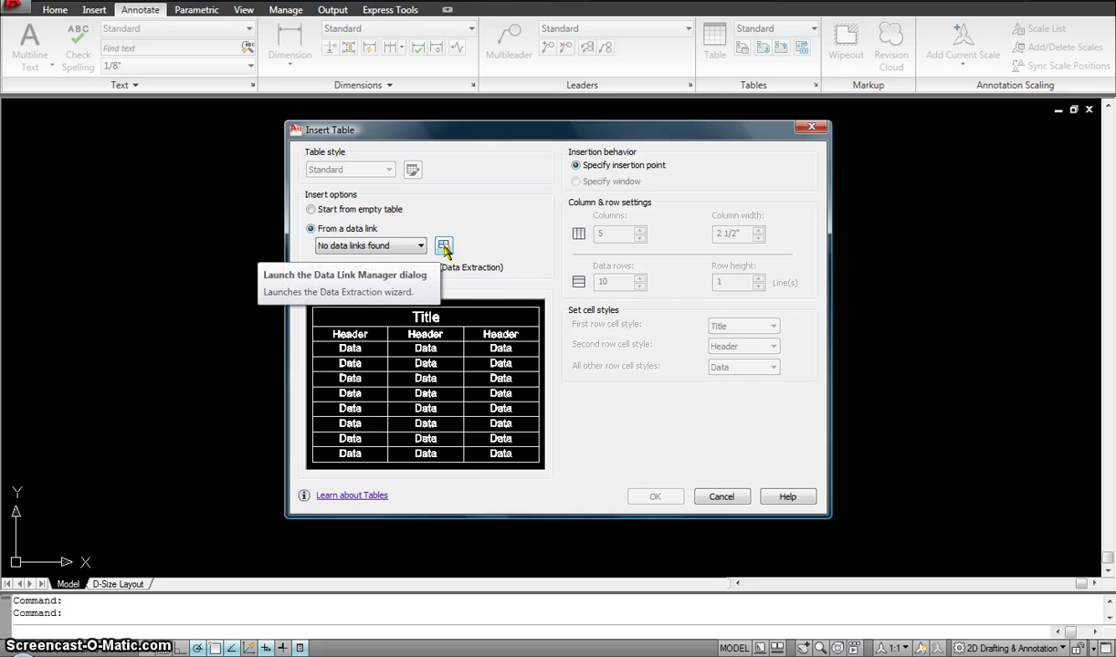
Create an Excel data link named SSSSS pointing to the TITLE.xls file.
{"action": "left_click", "coordinate": [443, 248]}
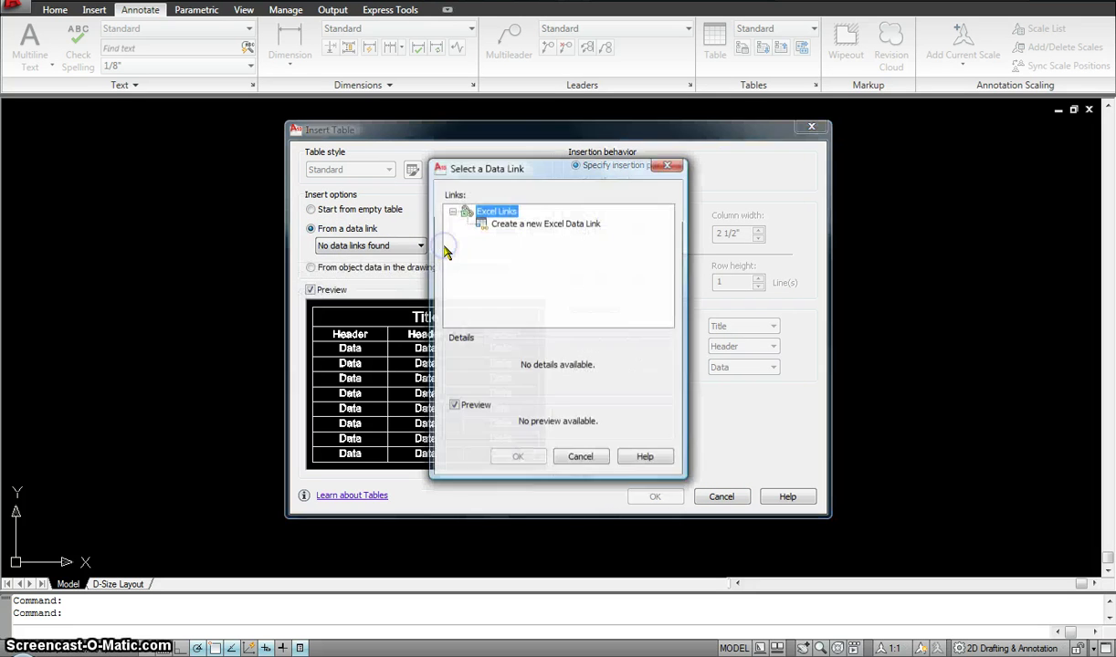
{"action": "double_click", "coordinate": [525, 225]}
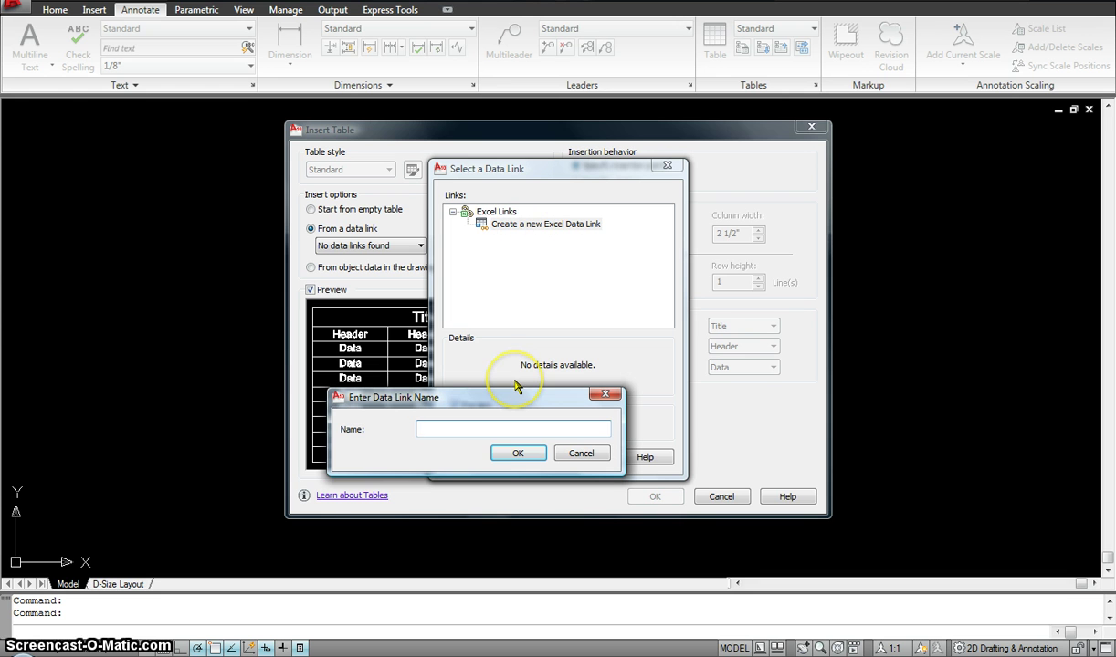
{"action": "type", "text": "SSSSS"}
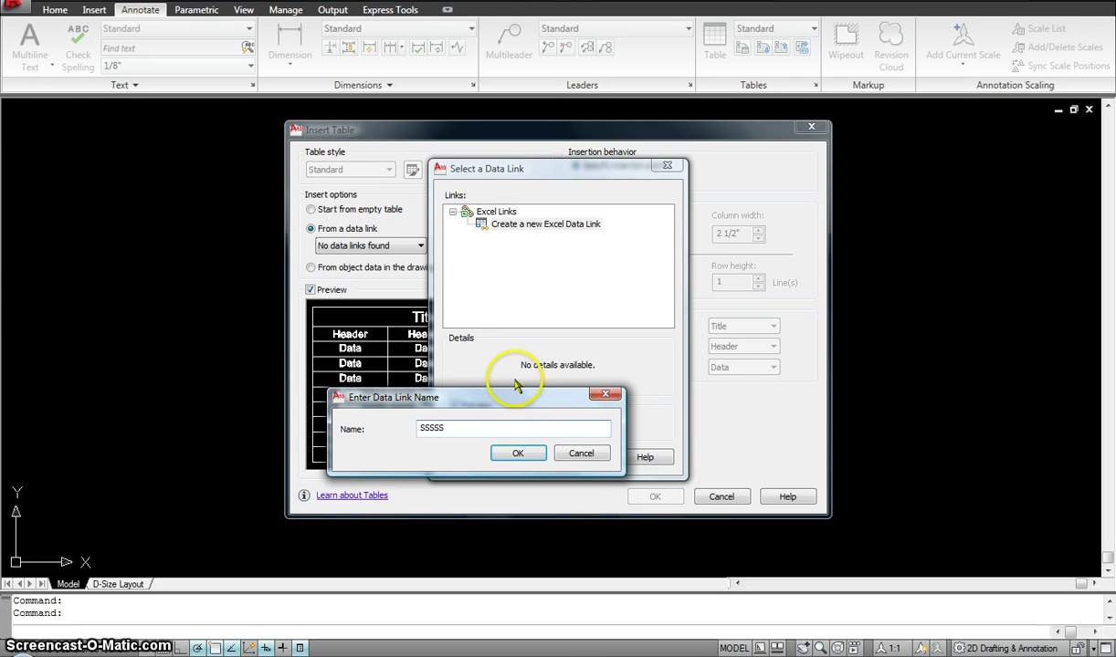
{"action": "left_click", "coordinate": [511, 456]}
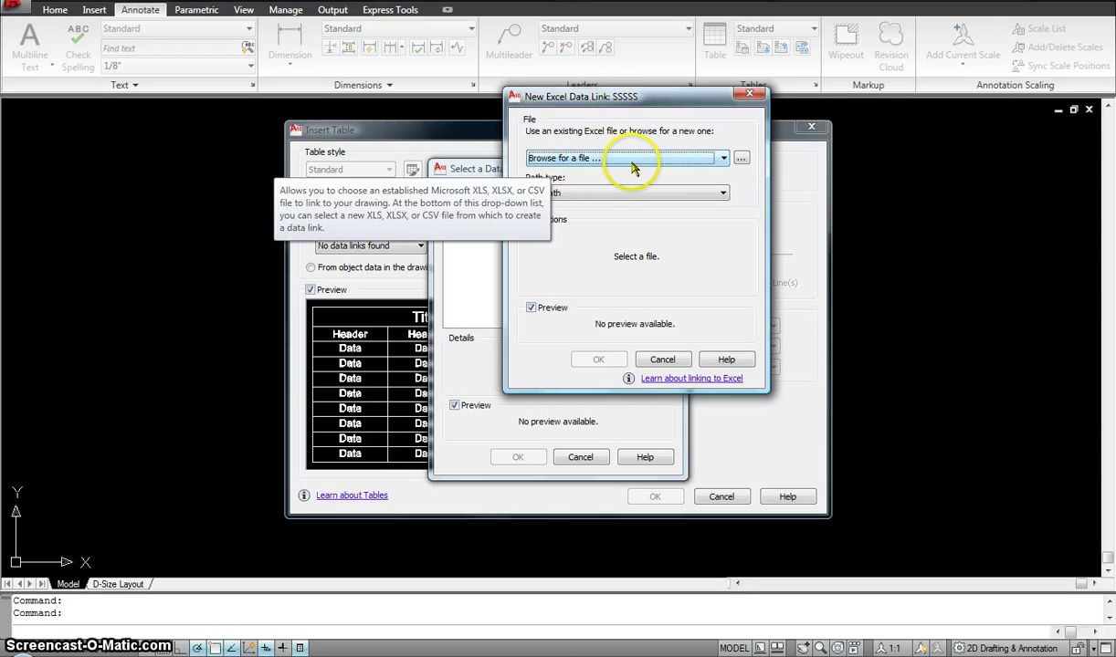
{"action": "left_click", "coordinate": [741, 159]}
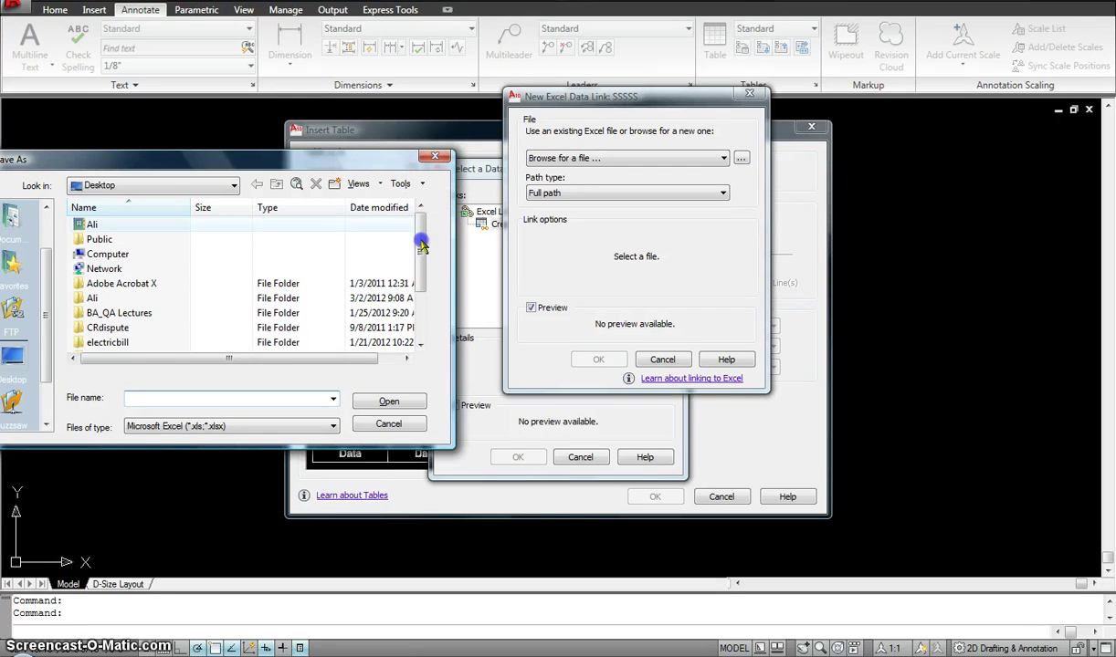
{"action": "left_click_drag", "start_coordinate": [421, 237], "coordinate": [420, 301]}
{"action": "left_click", "coordinate": [99, 345]}
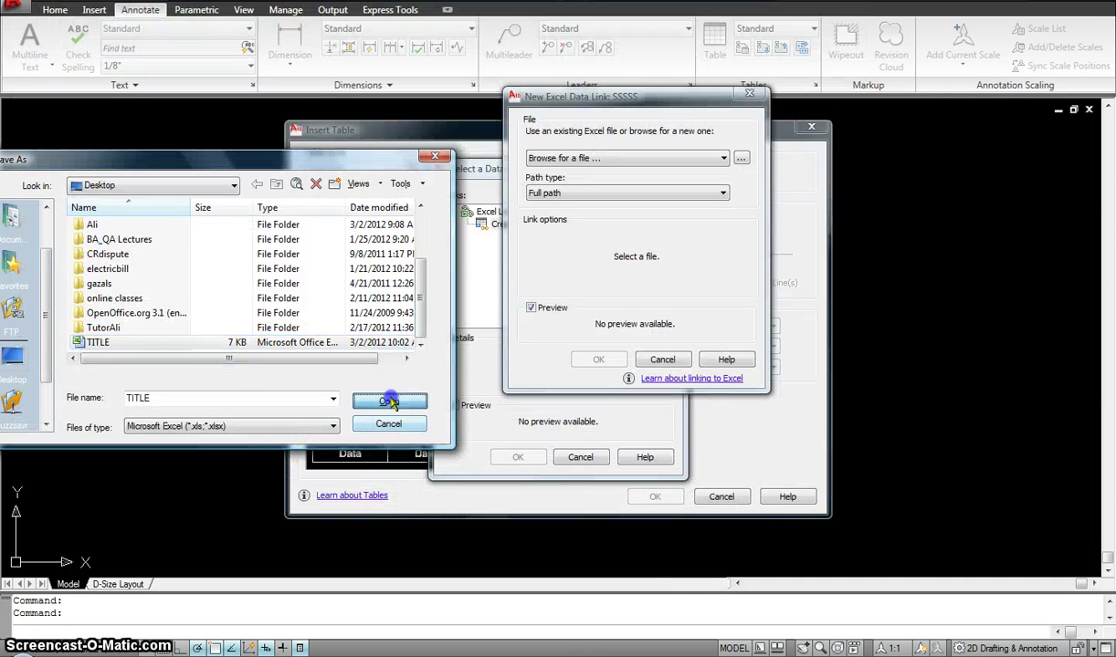
{"action": "left_click", "coordinate": [382, 399]}
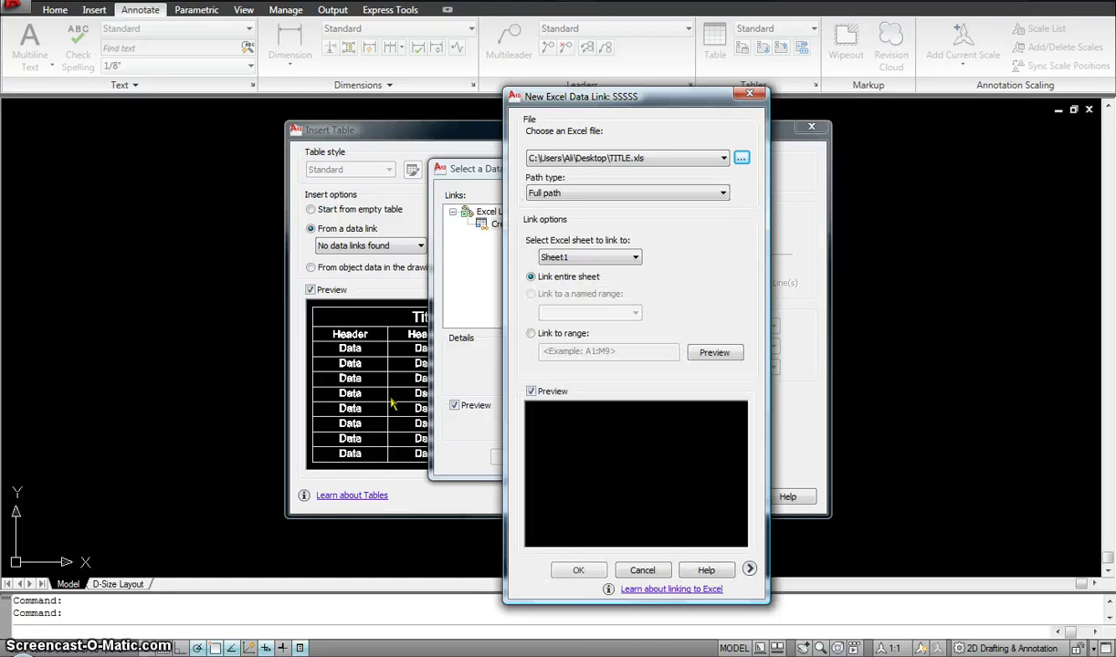
{"action": "left_click", "coordinate": [576, 570]}
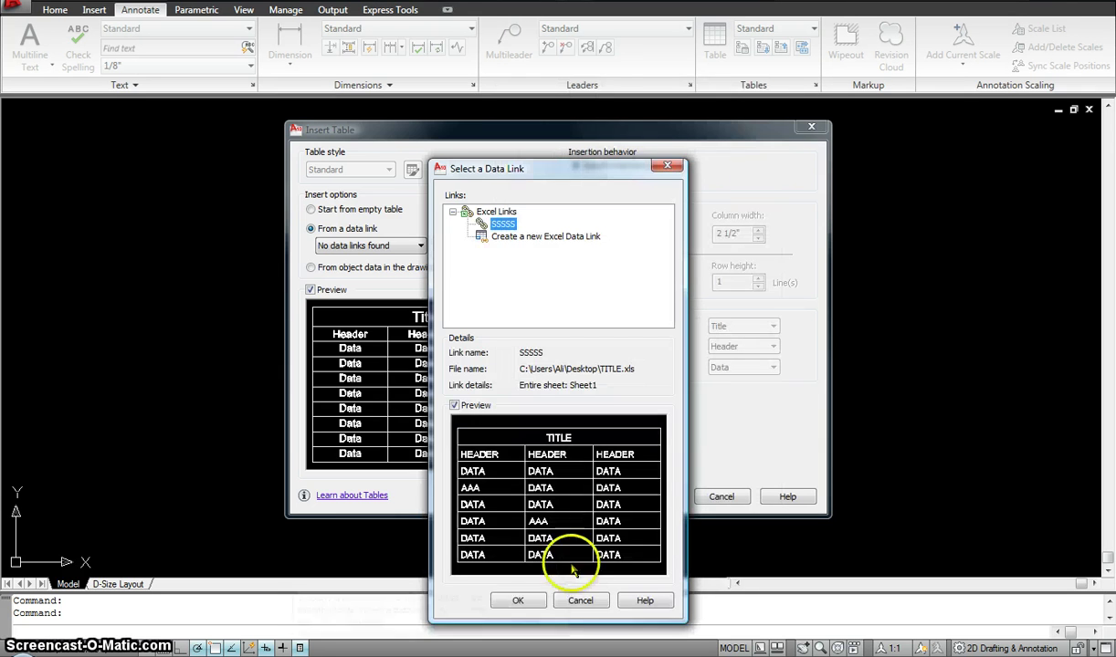
Insert a table from the SSSSS link and place it in the drawing.
{"action": "left_click", "coordinate": [520, 601]}
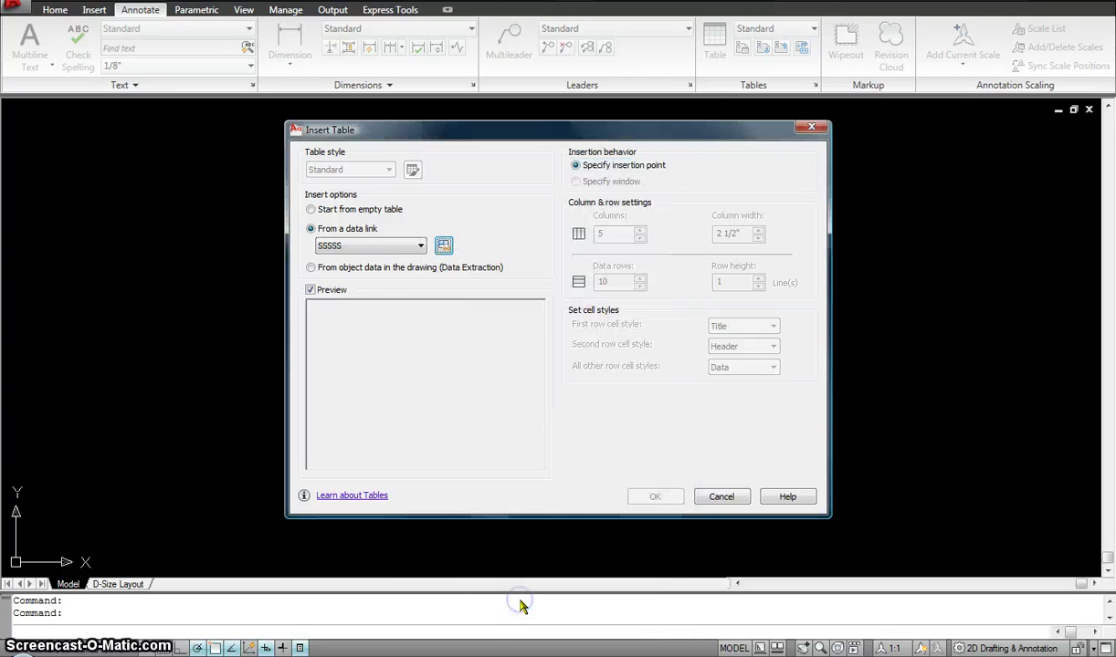
{"action": "left_click", "coordinate": [653, 497]}
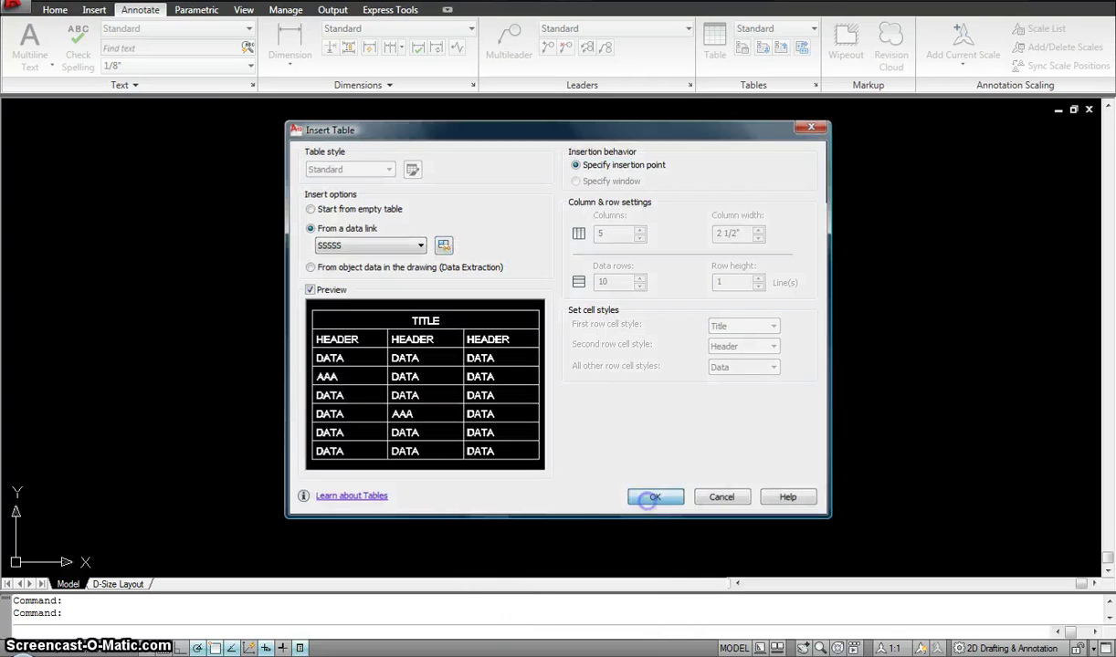
{"action": "left_click", "coordinate": [320, 239]}
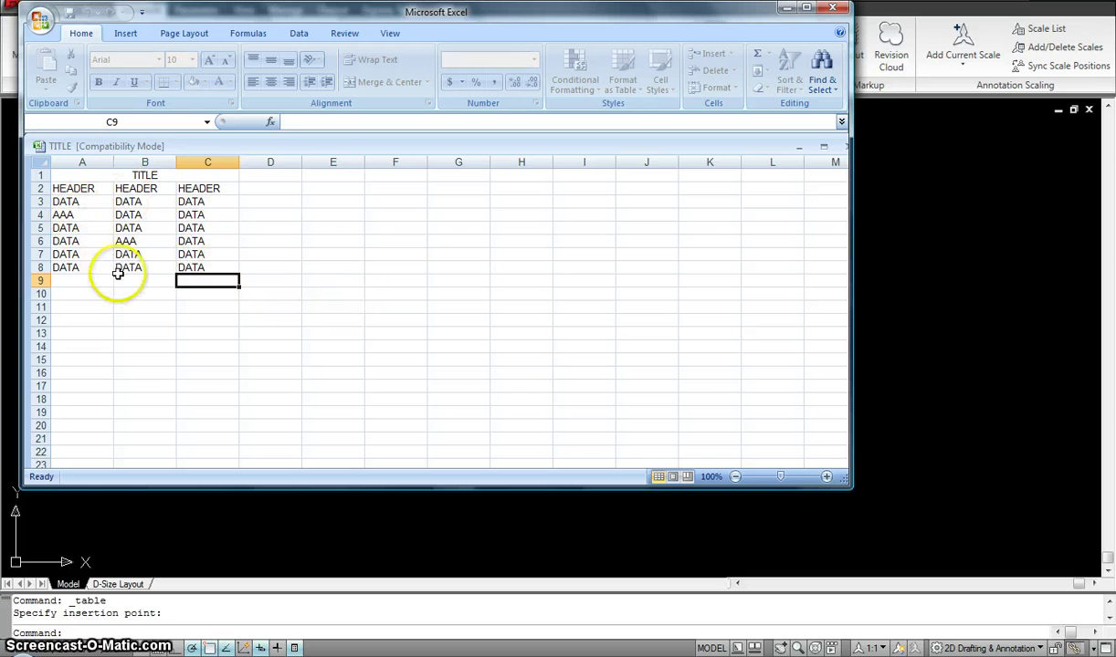
Minimize the TITLE workbook in Excel to return to the AutoCAD drawing.
{"action": "left_click", "coordinate": [785, 9]}
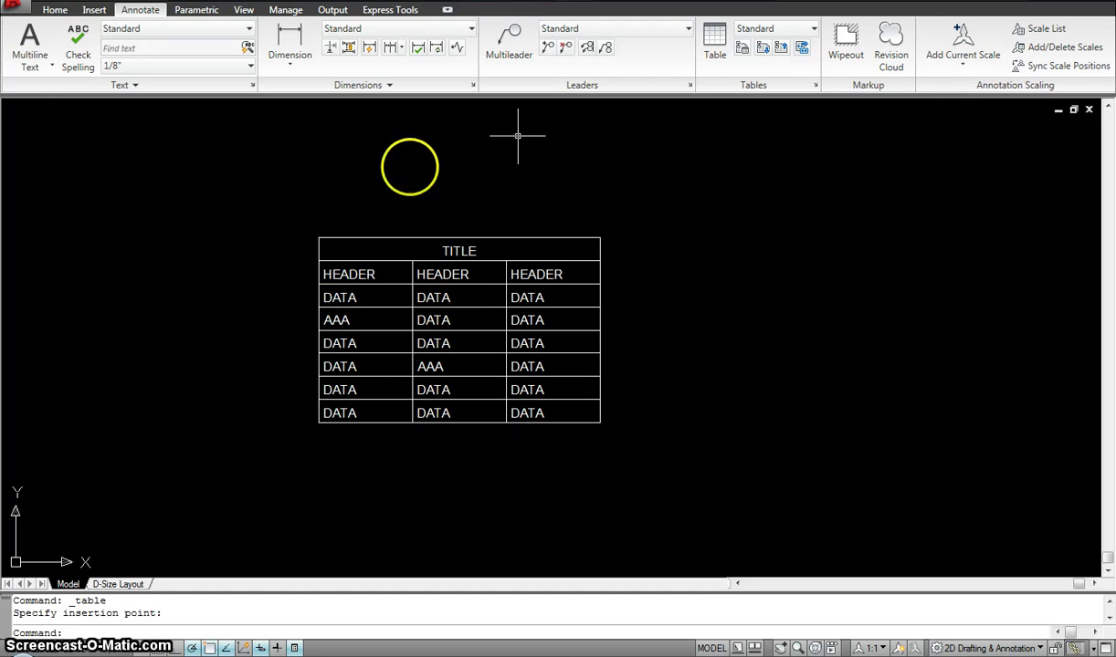
Cancel a second table insertion and switch to the Insert ribbon tools.
{"action": "left_click", "coordinate": [715, 50]}
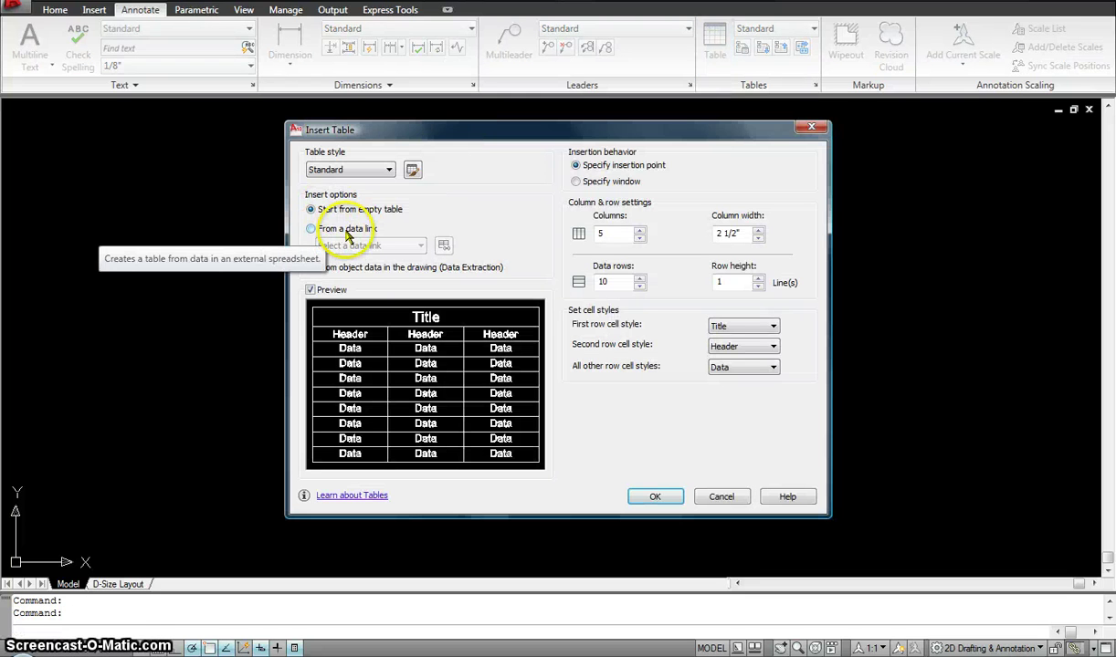
{"action": "left_click", "coordinate": [811, 129]}
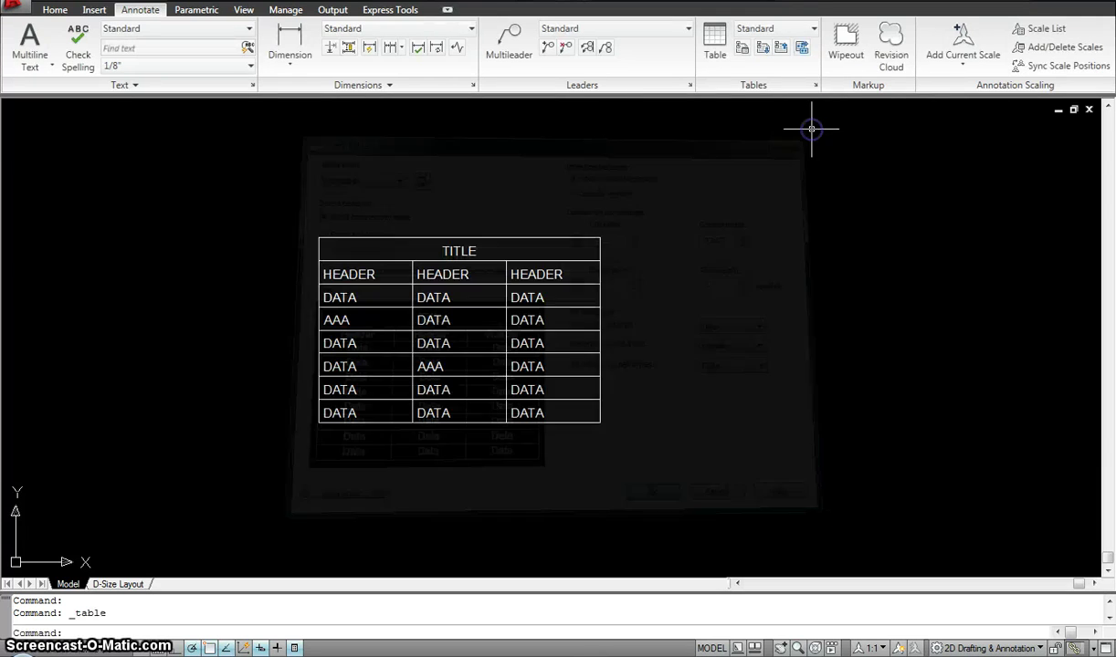
{"action": "left_click", "coordinate": [100, 10]}
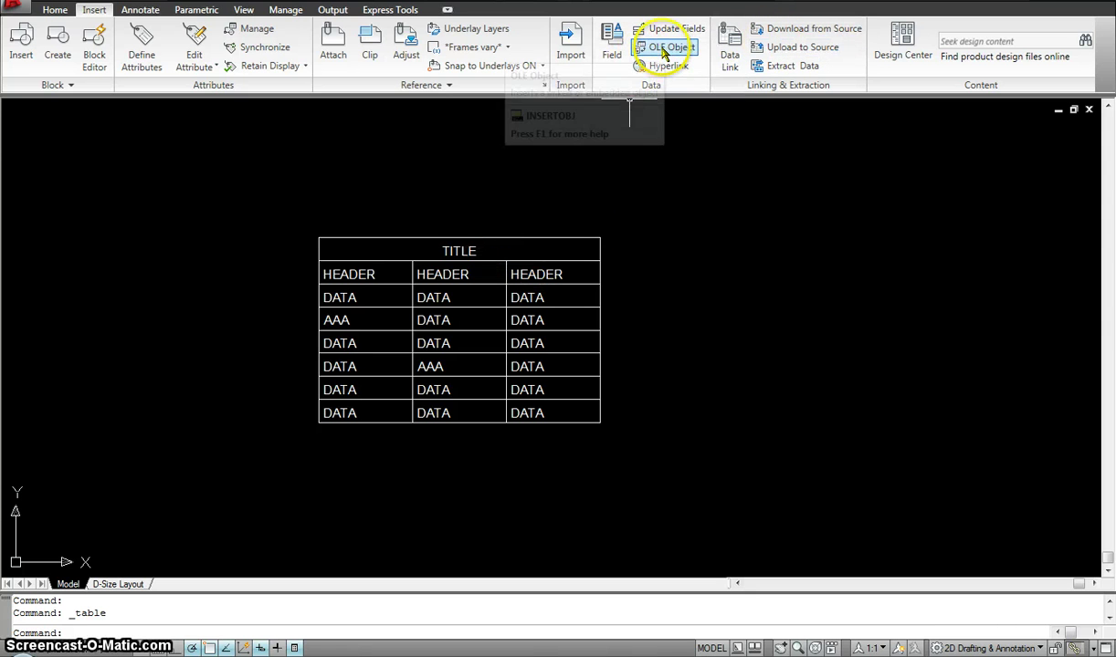
{"action": "left_click", "coordinate": [665, 49]}
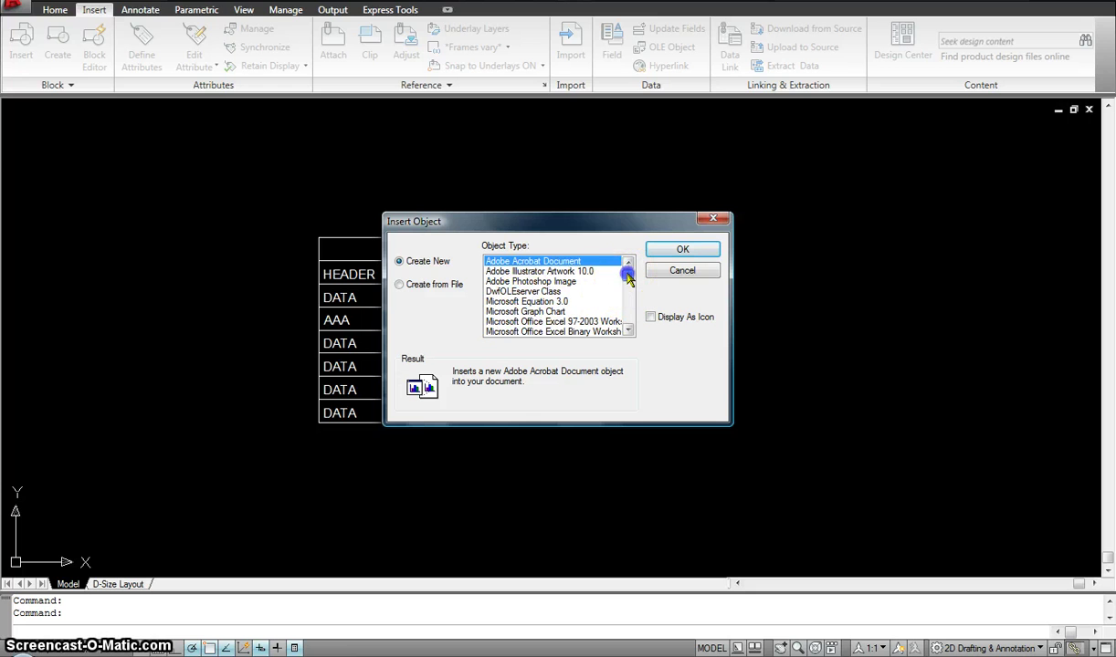
{"action": "mouse_move", "coordinate": [629, 279]}
{"action": "left_mouse_down"}
{"action": "mouse_move", "coordinate": [630, 317]}
{"action": "mouse_move", "coordinate": [629, 269]}
{"action": "left_mouse_up"}
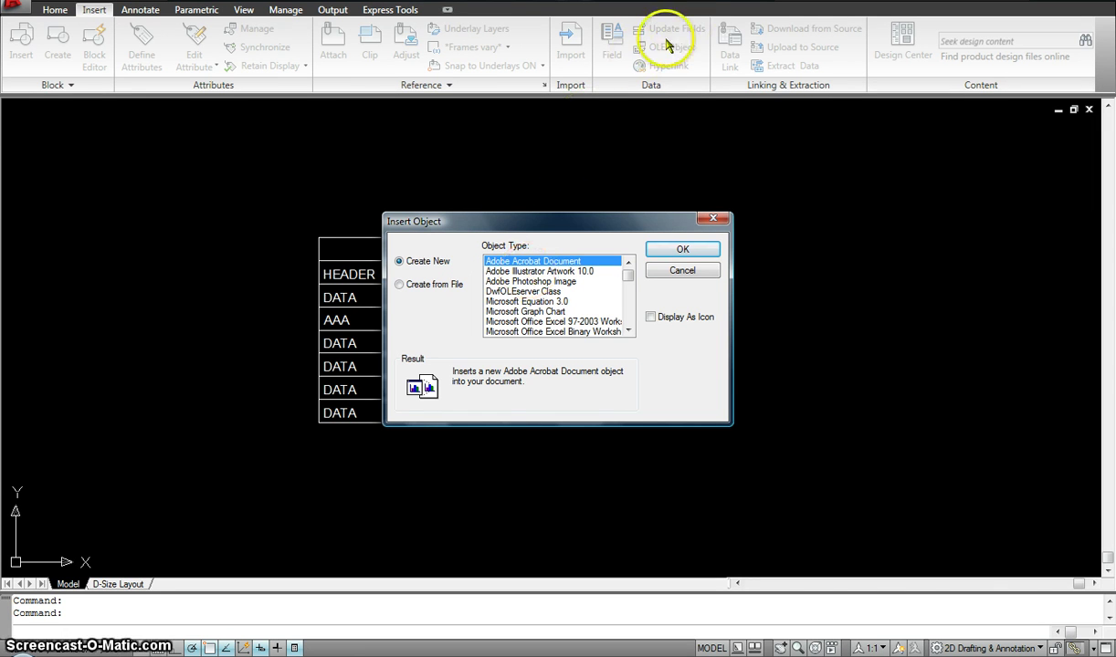
{"action": "left_click", "coordinate": [428, 285]}
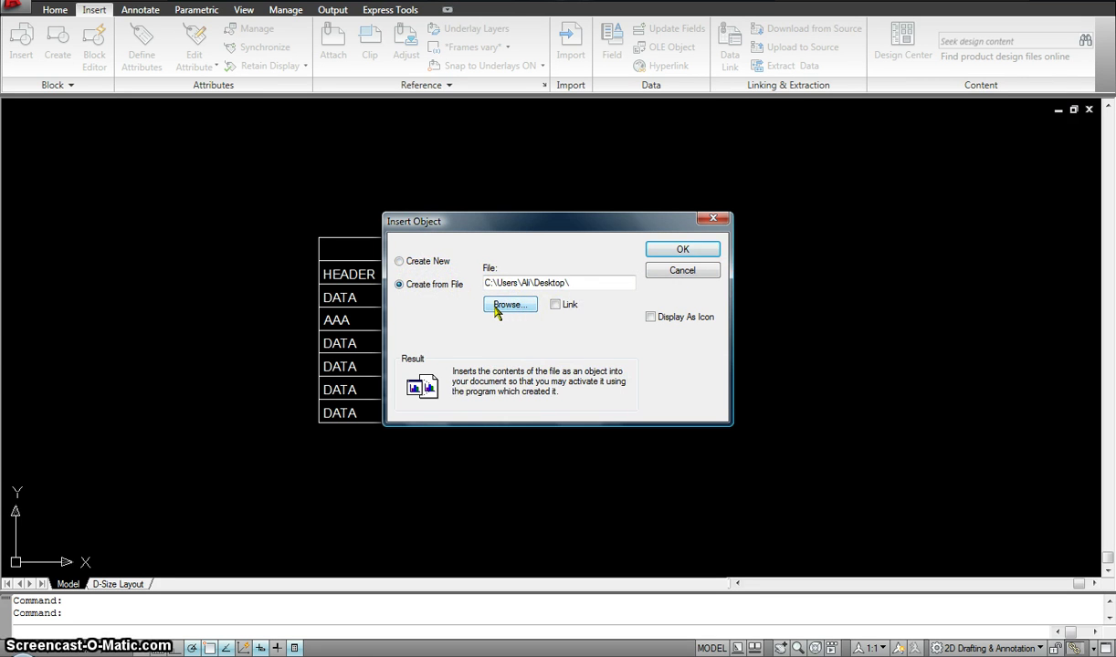
{"action": "left_click", "coordinate": [693, 251]}
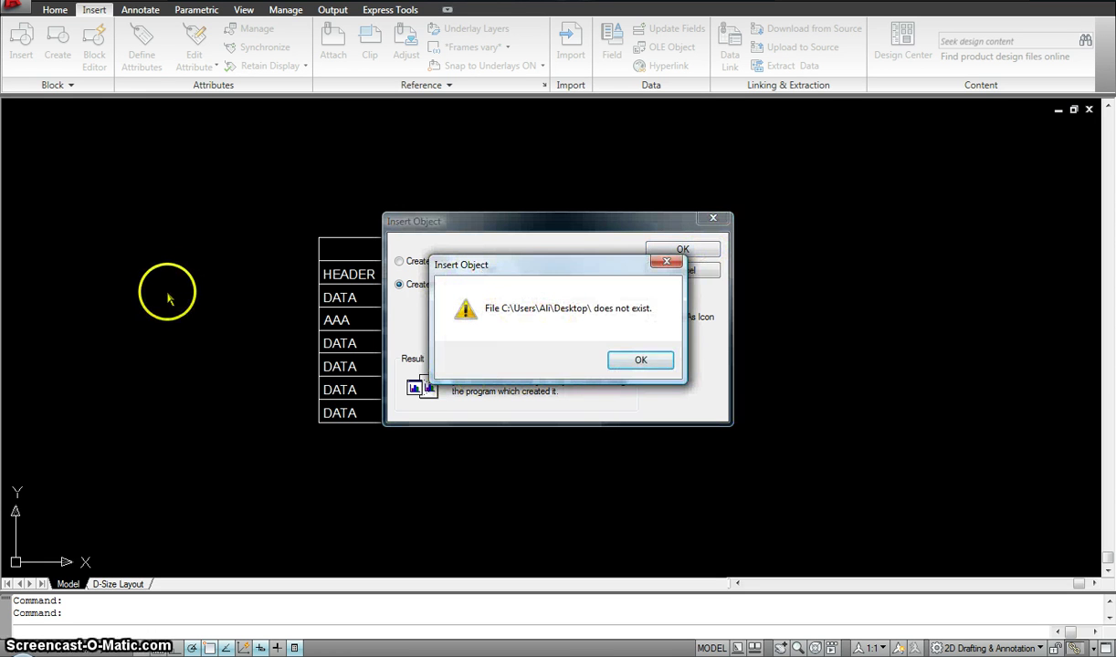
{"action": "left_click", "coordinate": [641, 360]}
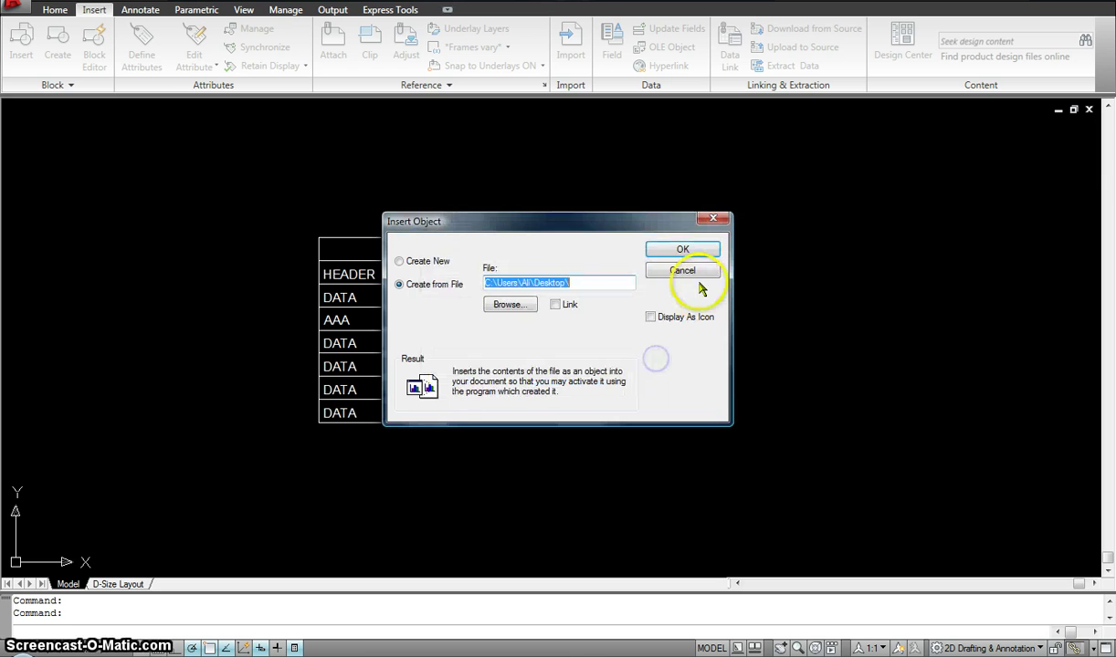
{"action": "left_click", "coordinate": [683, 271]}
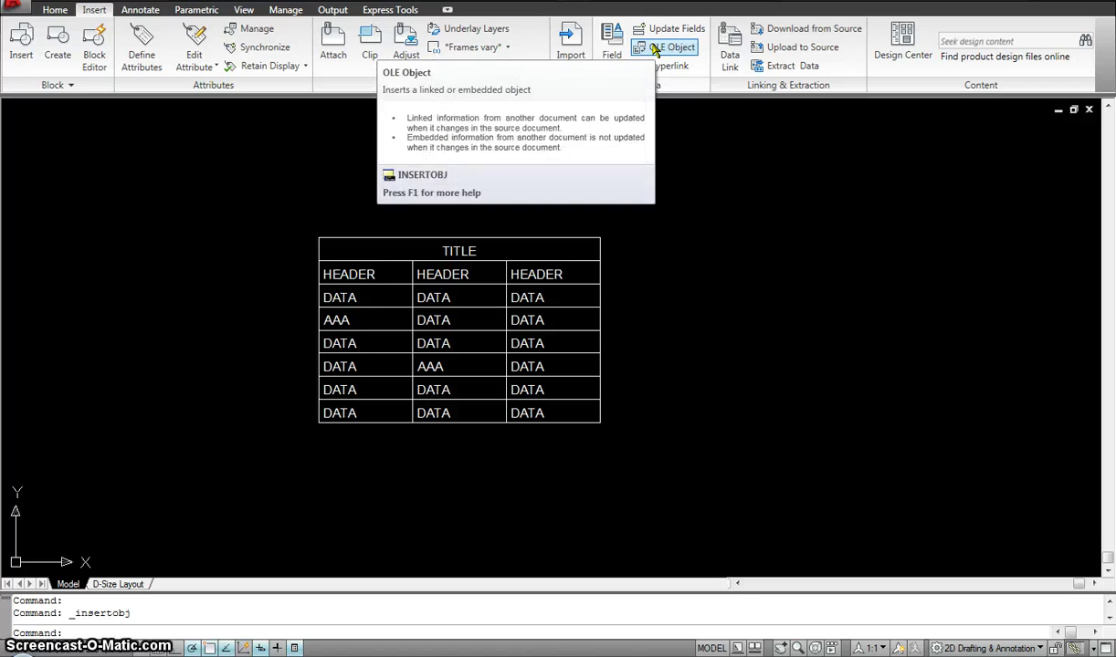
{"action": "left_click", "coordinate": [142, 9]}
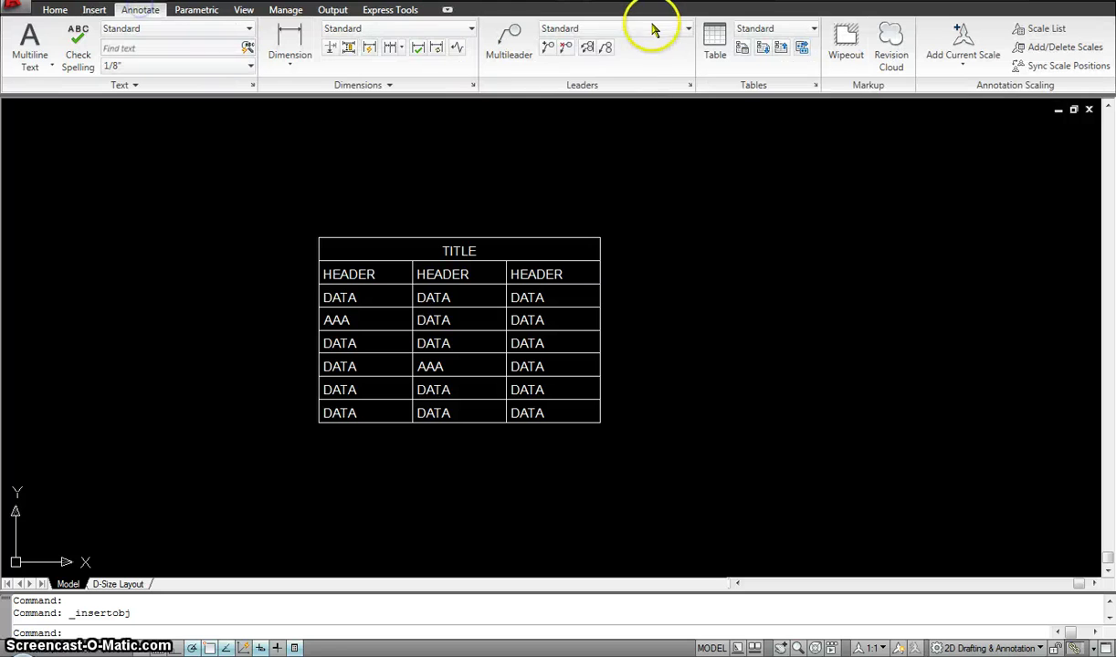
{"action": "left_click", "coordinate": [94, 9]}
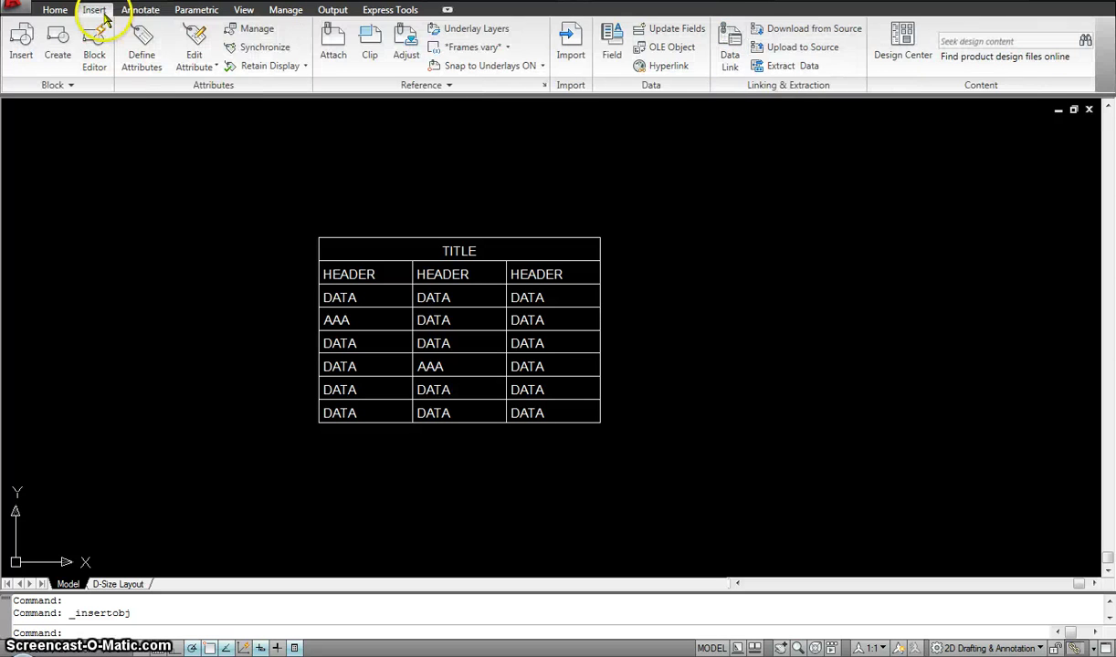
{"action": "left_click", "coordinate": [331, 55]}
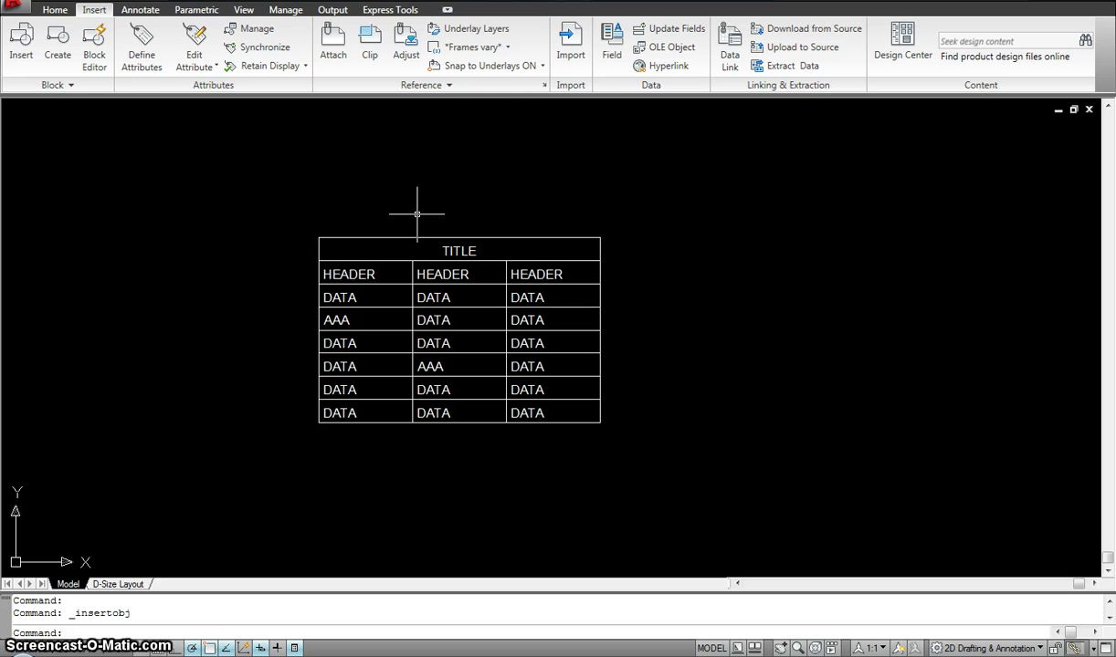
Attach beach photo 003 at scale 1, to the upper right of the table.
{"action": "left_click", "coordinate": [325, 42]}
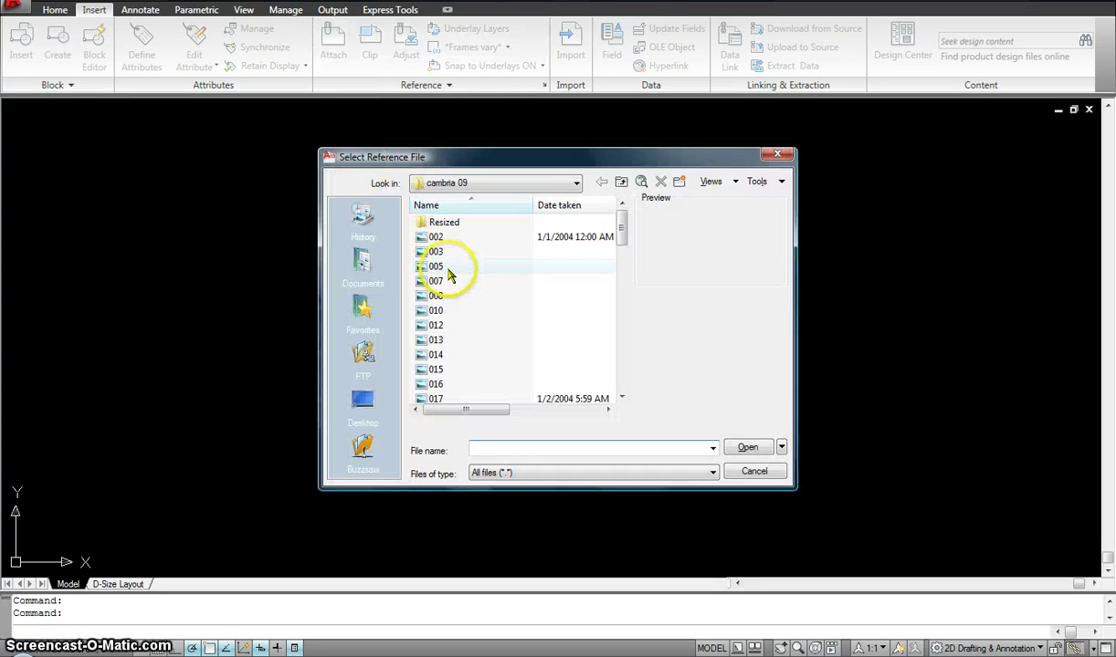
{"action": "left_click", "coordinate": [437, 252]}
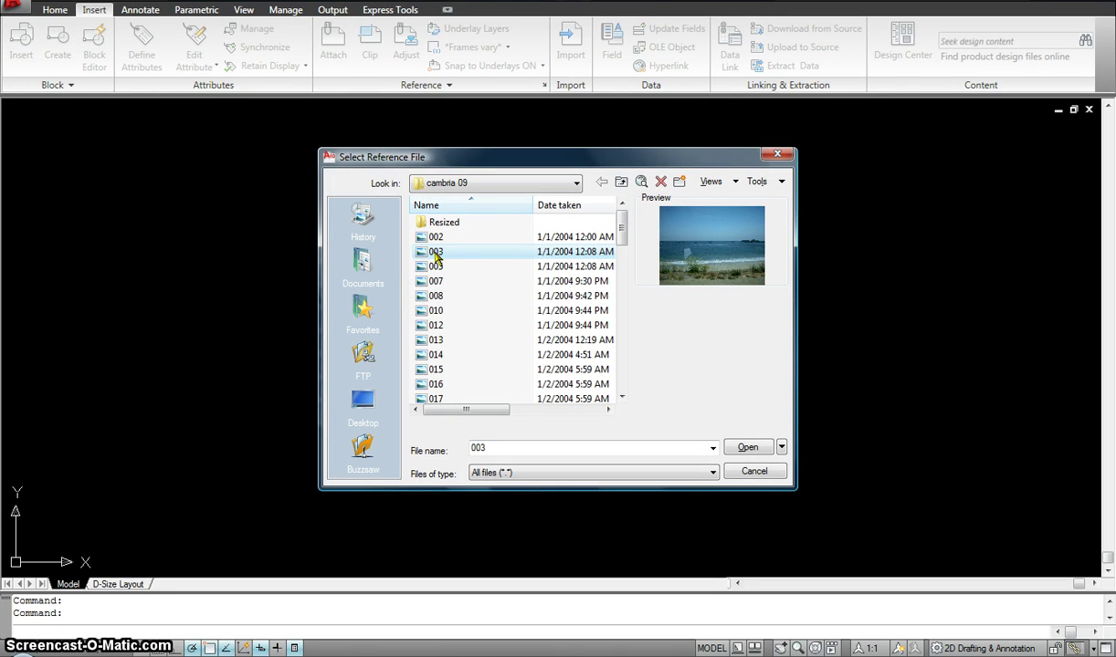
{"action": "left_click", "coordinate": [748, 449]}
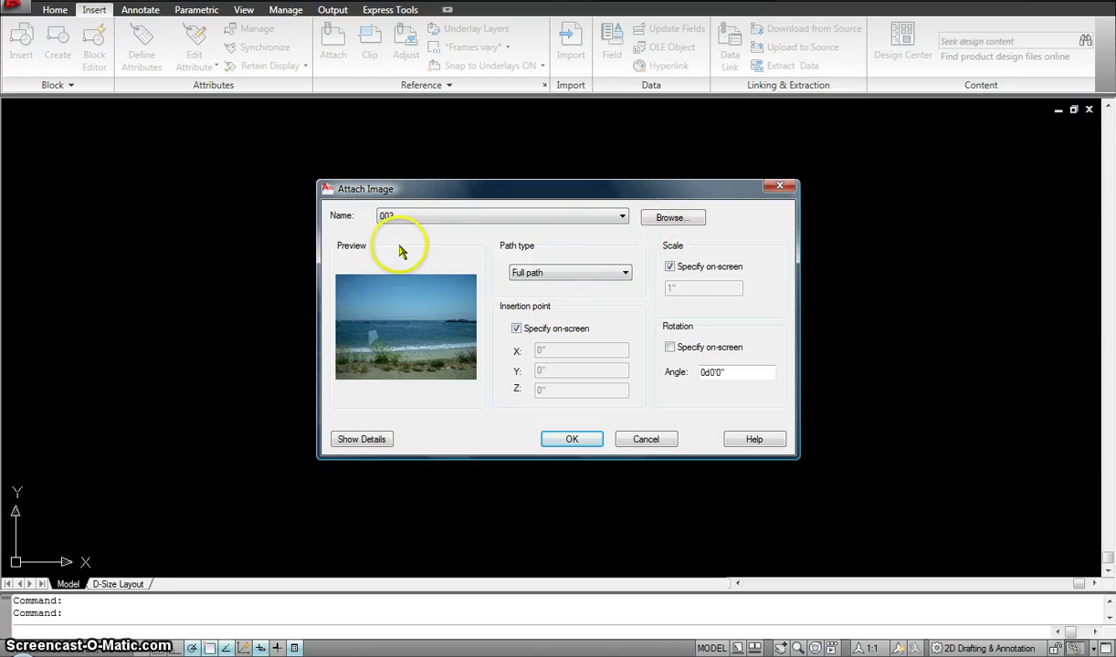
{"action": "left_click", "coordinate": [576, 442]}
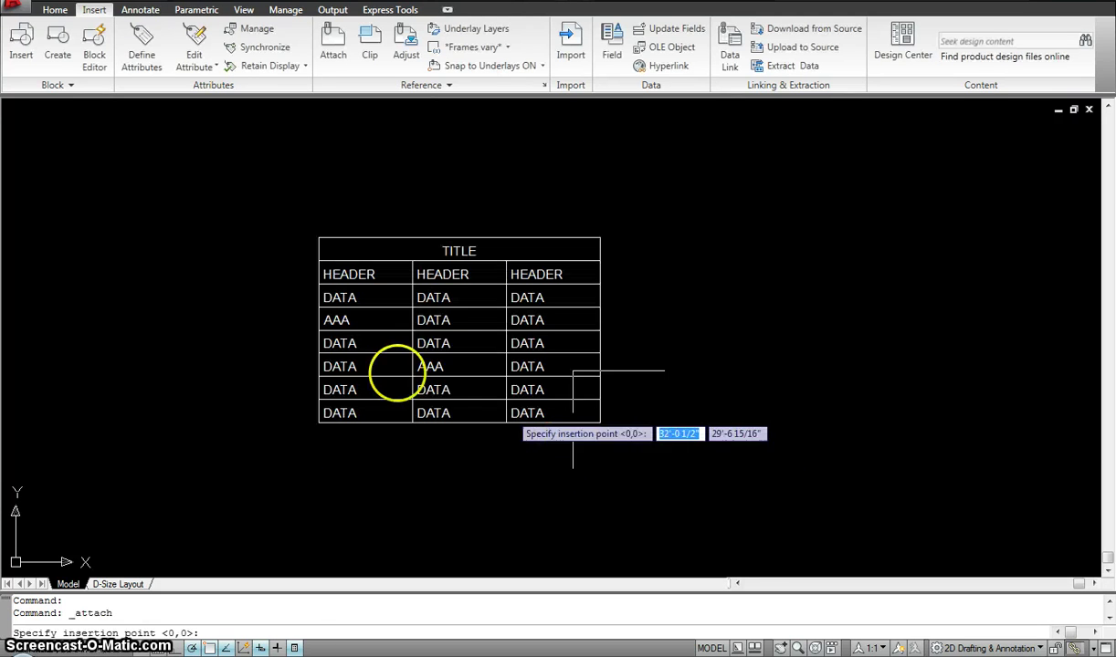
{"action": "left_click", "coordinate": [737, 310]}
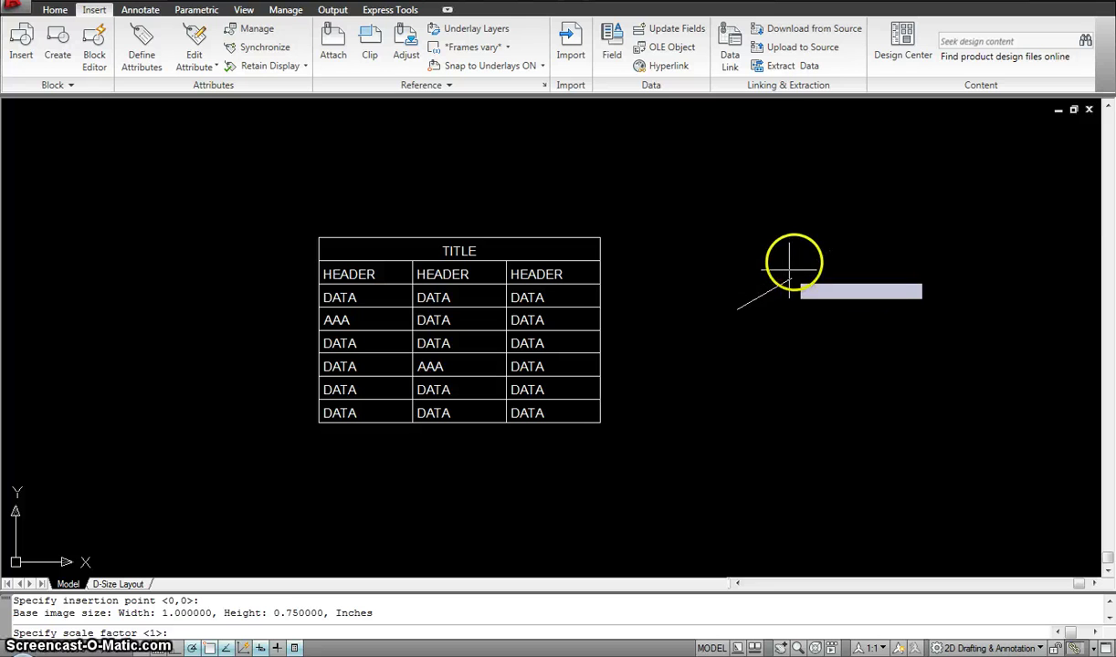
{"action": "left_click", "coordinate": [852, 199]}
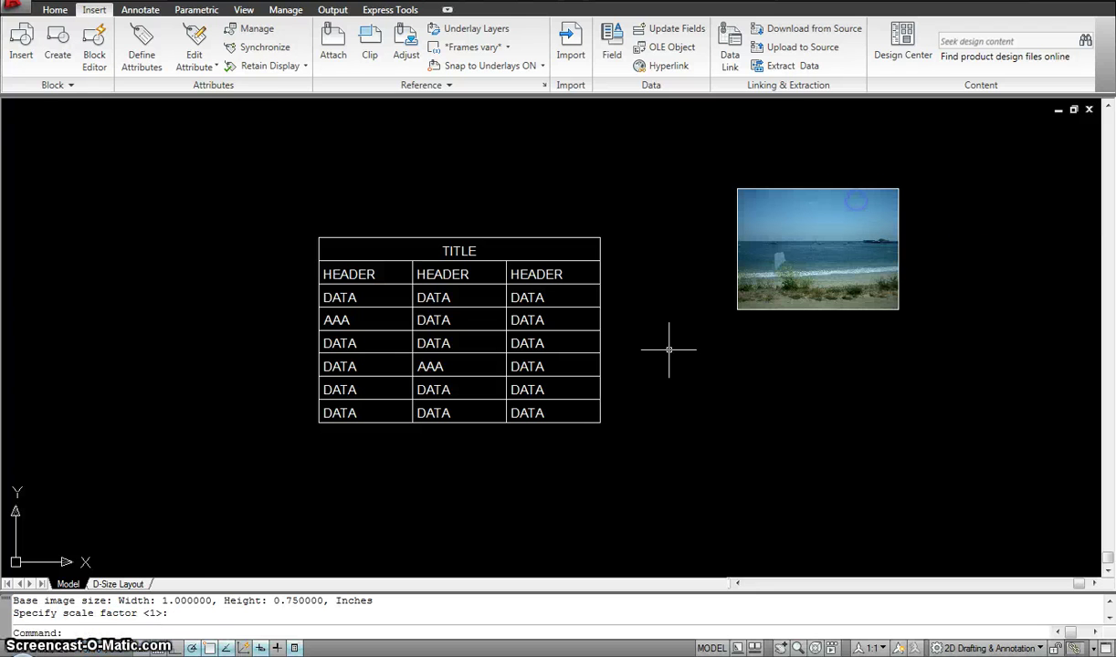
Clip the beach photo to a new rectangle from the upper-left sky to just below the waterline.
{"action": "scroll", "coordinate": [881, 248], "scroll_direction": "up", "scroll_amount": 2}
{"action": "scroll", "coordinate": [875, 246], "scroll_direction": "up", "scroll_amount": 5}
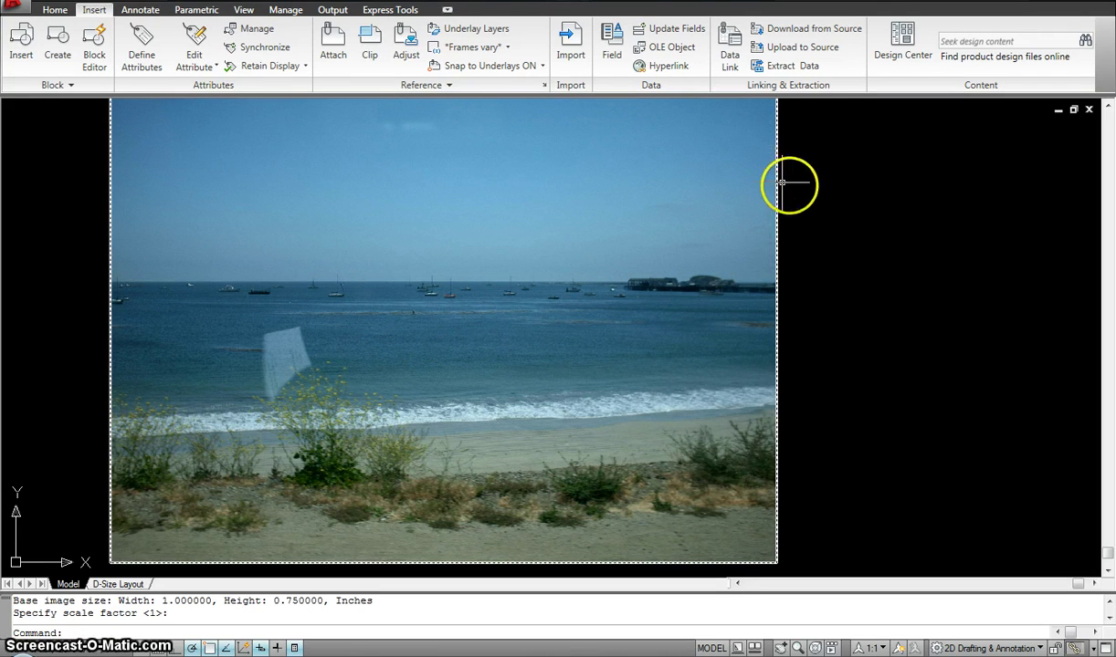
{"action": "left_click", "coordinate": [370, 41]}
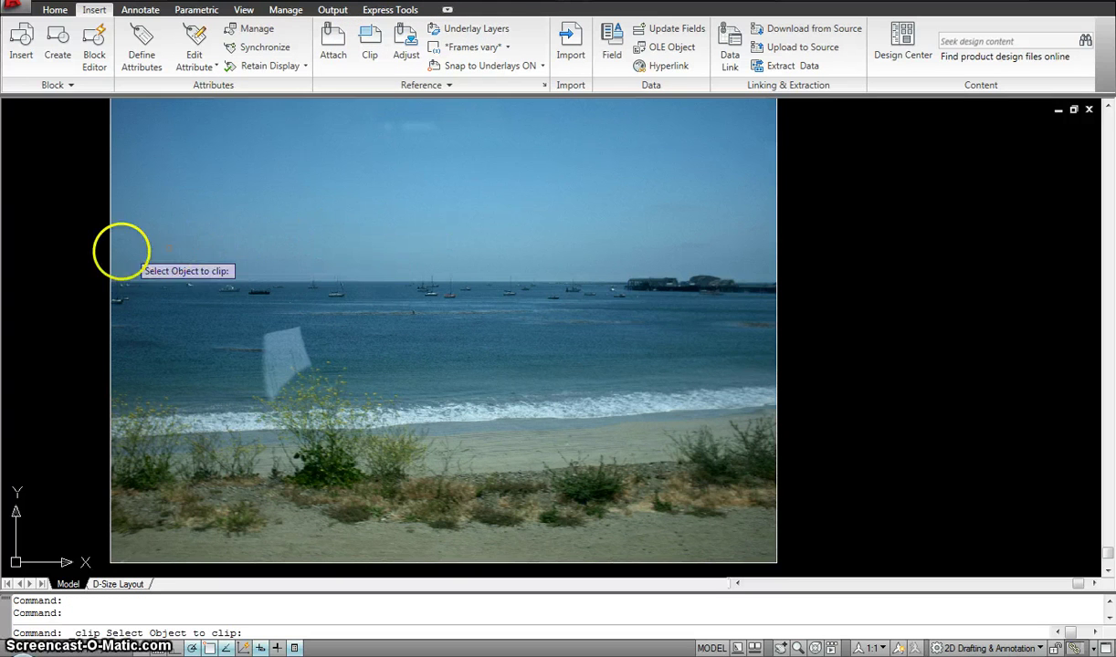
{"action": "left_click", "coordinate": [111, 242]}
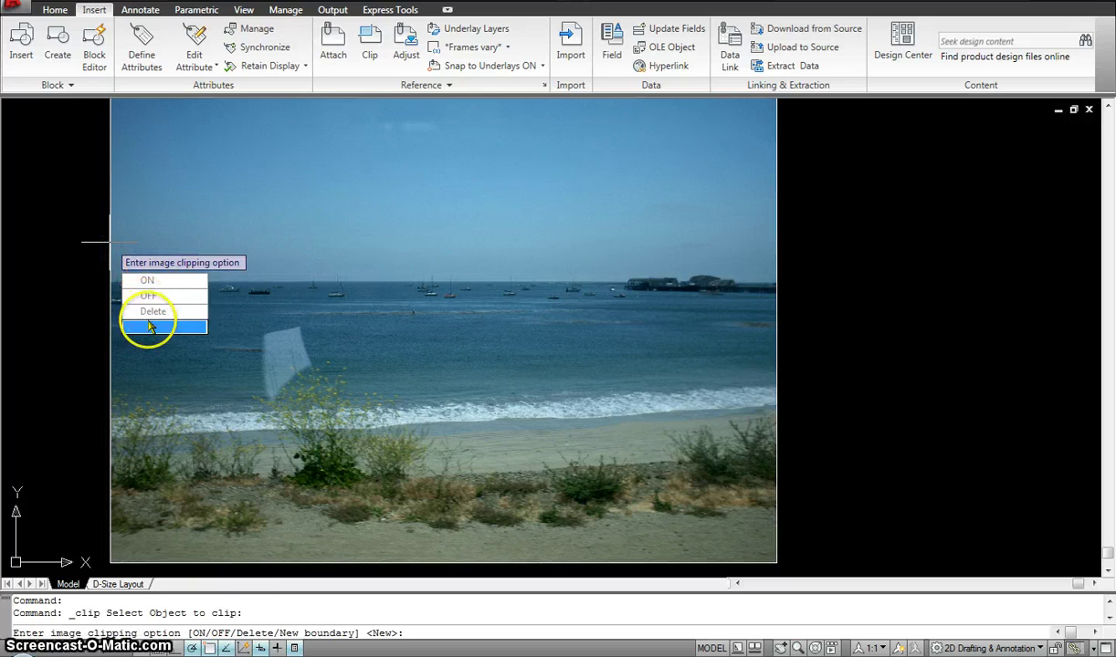
{"action": "left_click", "coordinate": [149, 327]}
{"action": "left_click", "coordinate": [155, 162]}
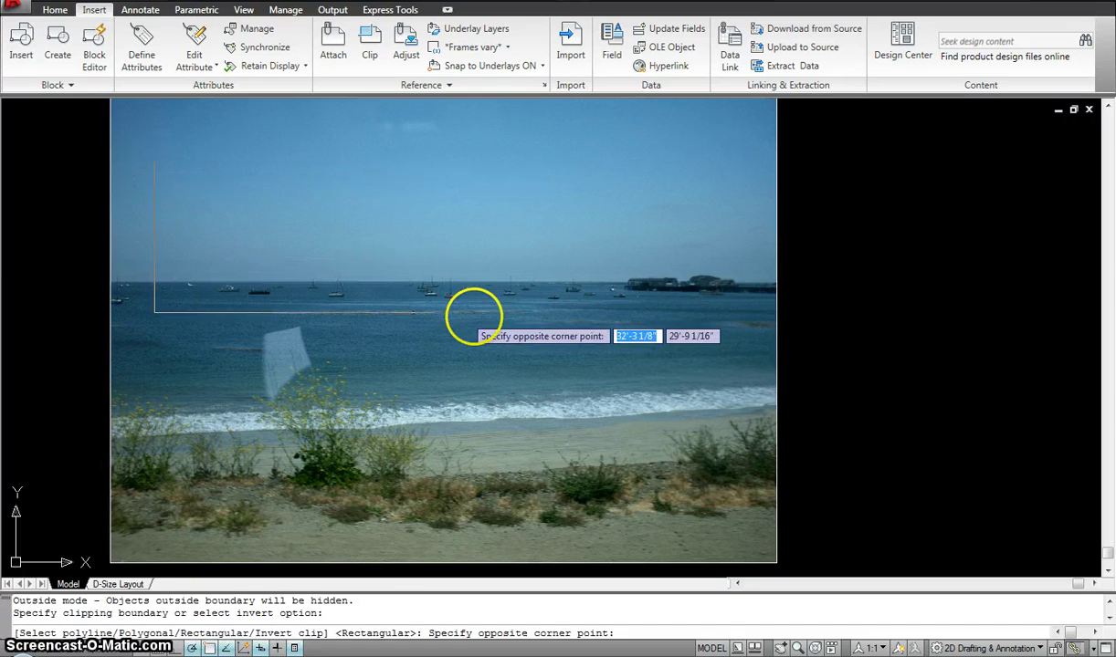
{"action": "left_click", "coordinate": [720, 393]}
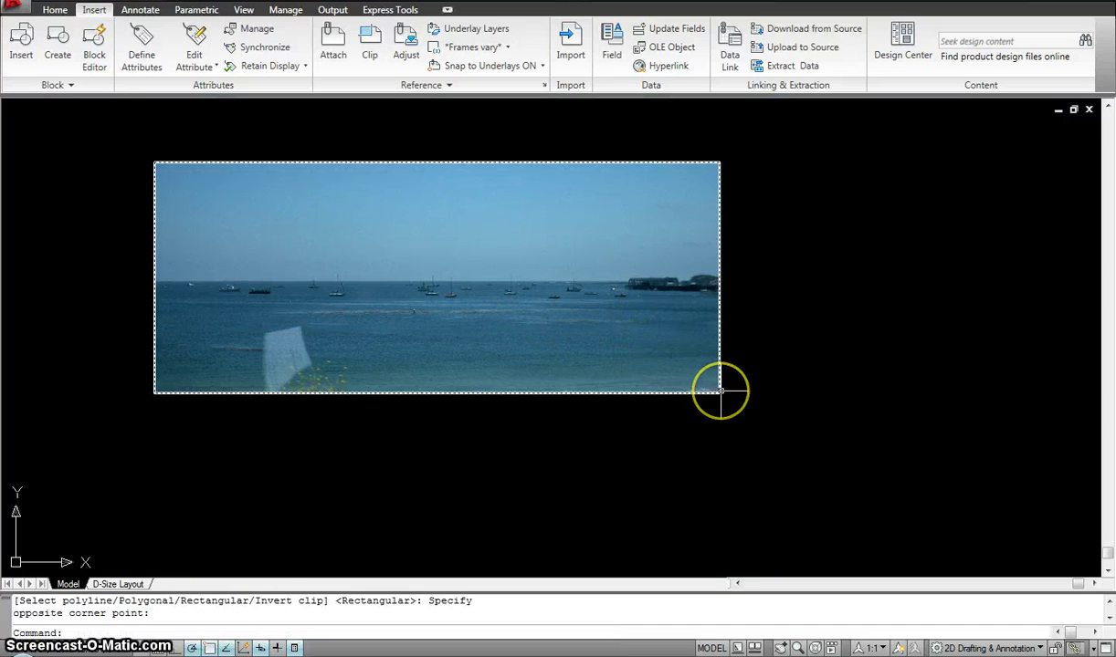
{"action": "scroll", "coordinate": [498, 261], "scroll_direction": "up", "scroll_amount": 4}
{"action": "scroll", "coordinate": [665, 261], "scroll_direction": "down", "scroll_amount": 2}
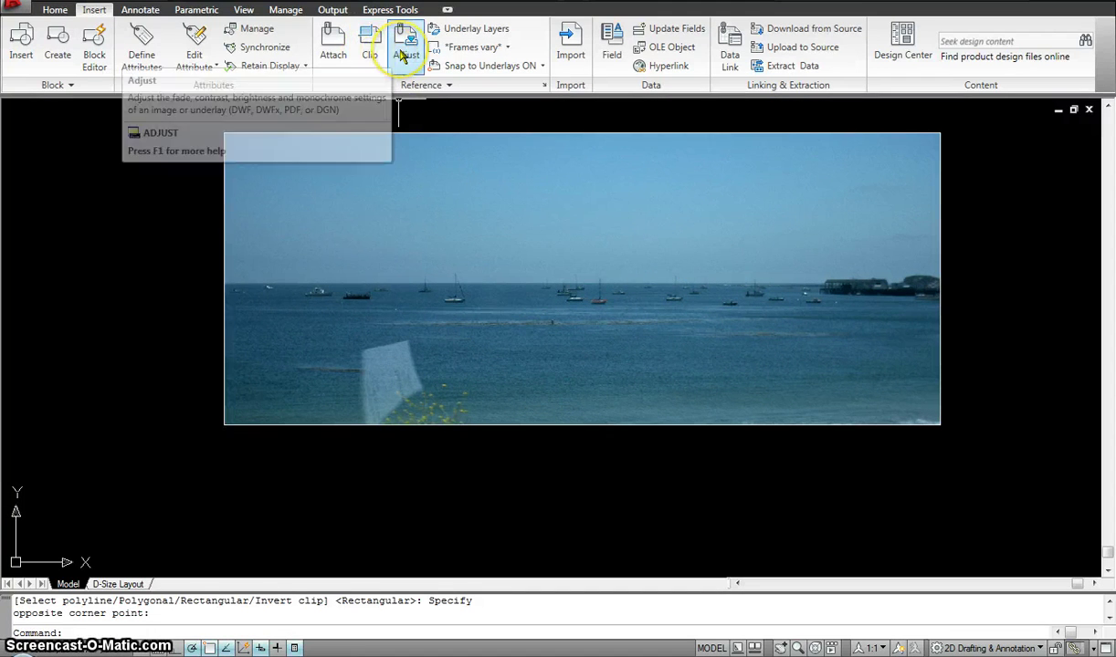
{"action": "left_click", "coordinate": [454, 133]}
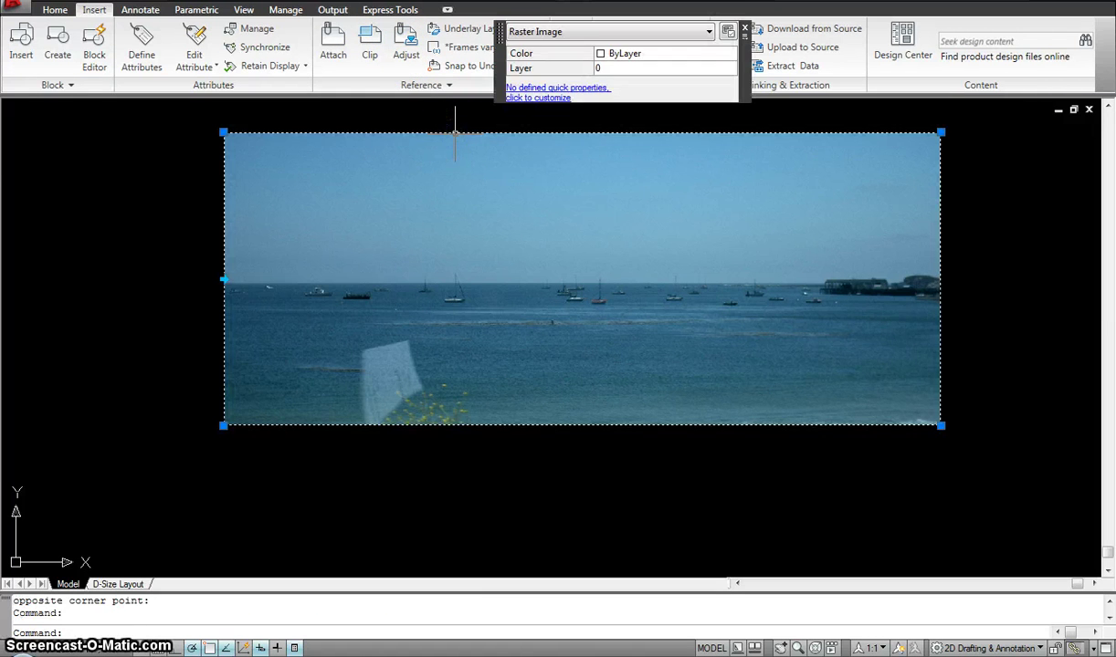
Set the photo's brightness to 85, contrast to 69 and fade to 68.
{"action": "double_click", "coordinate": [454, 134]}
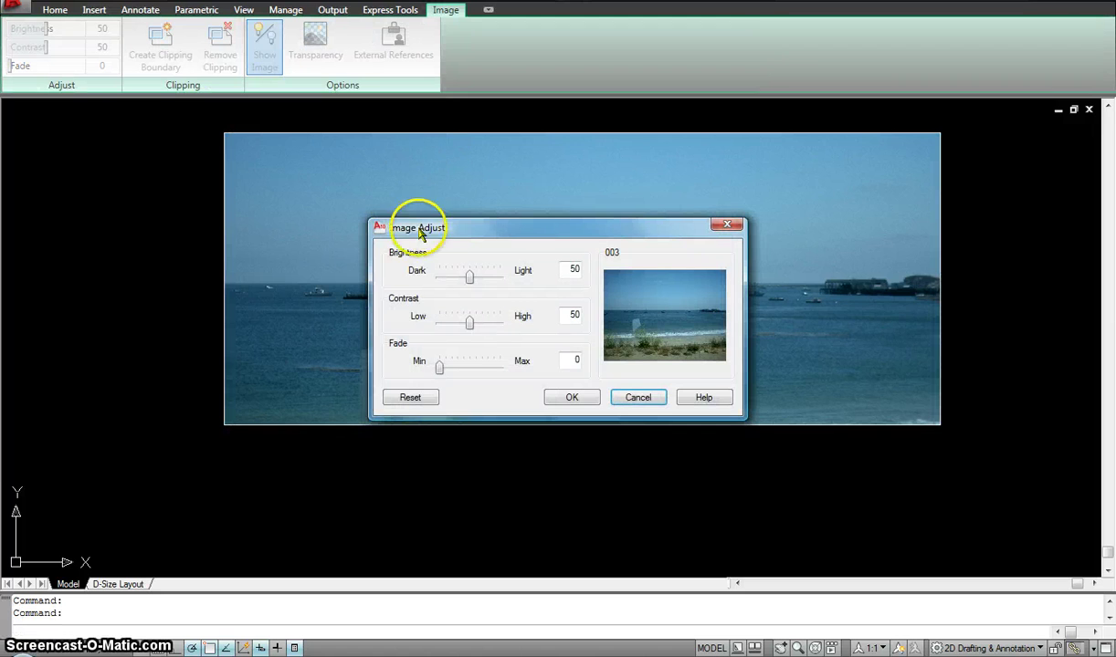
{"action": "left_click_drag", "start_coordinate": [444, 225], "coordinate": [669, 208]}
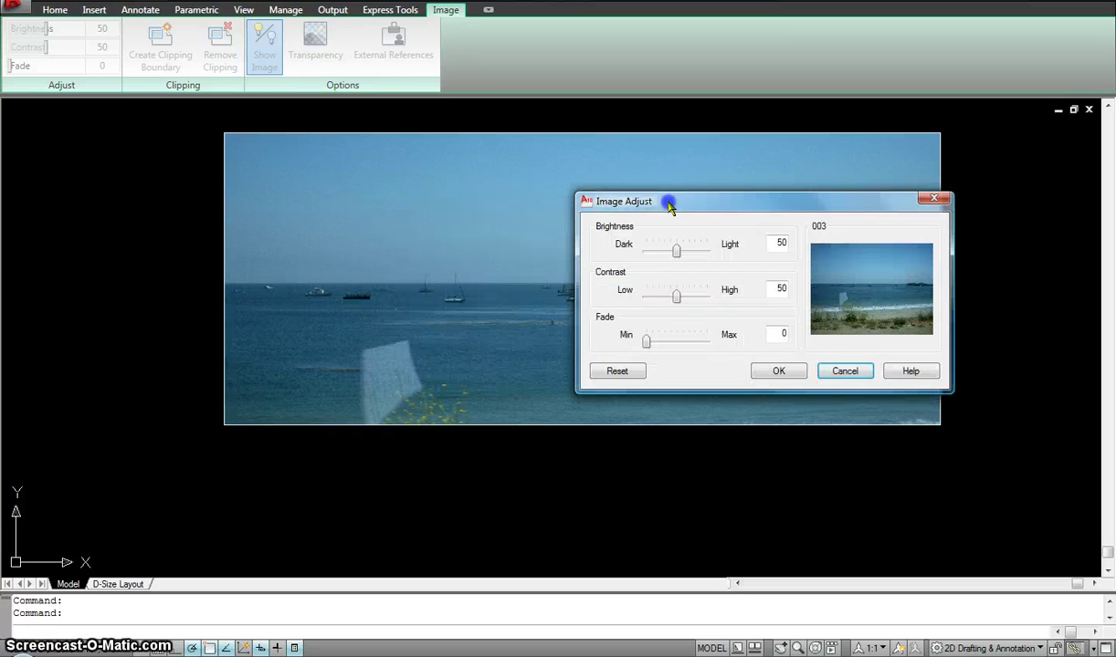
{"action": "left_click_drag", "start_coordinate": [674, 250], "coordinate": [699, 251]}
{"action": "mouse_move", "coordinate": [678, 301]}
{"action": "left_mouse_down"}
{"action": "mouse_move", "coordinate": [661, 296]}
{"action": "mouse_move", "coordinate": [688, 296]}
{"action": "left_mouse_up"}
{"action": "left_click_drag", "start_coordinate": [647, 341], "coordinate": [687, 343]}
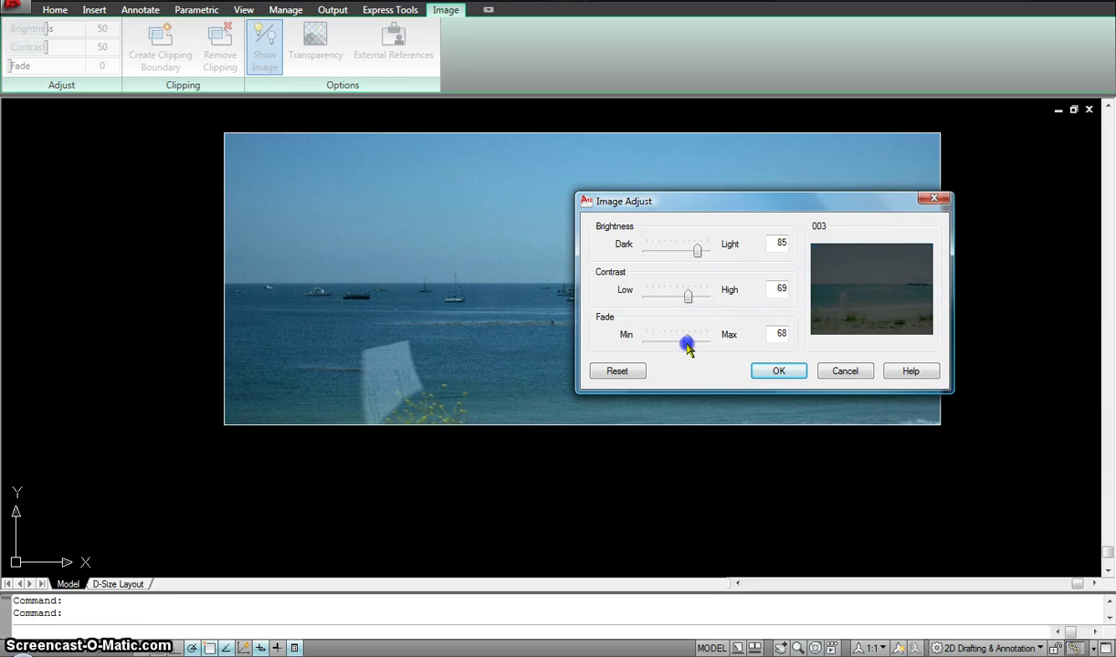
{"action": "left_click", "coordinate": [777, 370]}
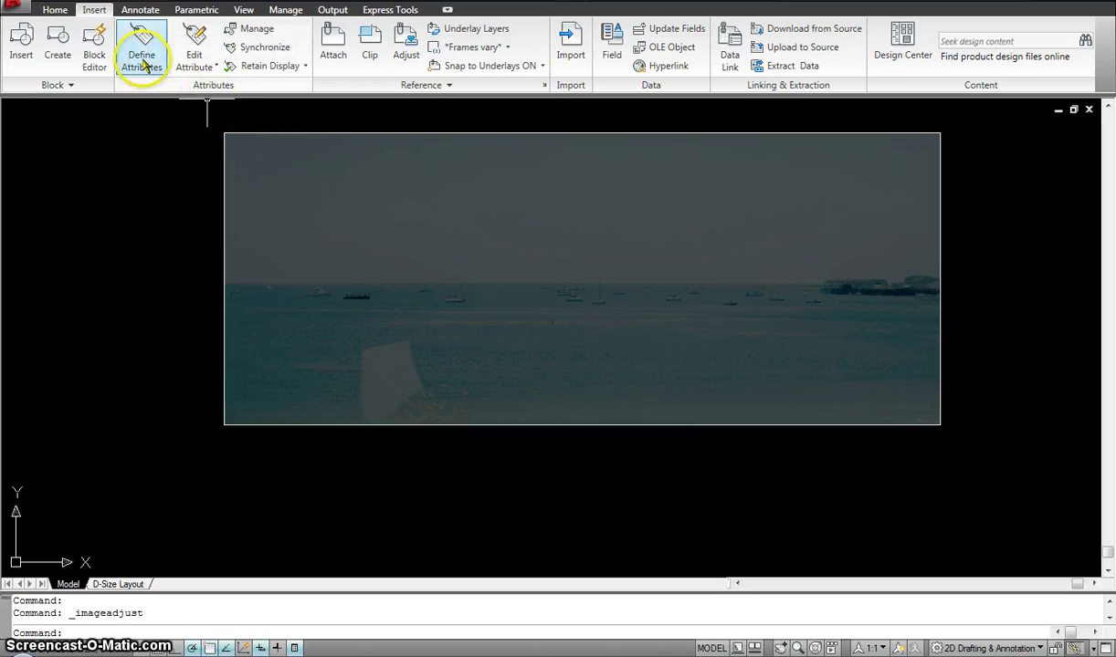
Review the adjusted photo's properties, then close the panel and deselect it.
{"action": "left_click", "coordinate": [305, 132]}
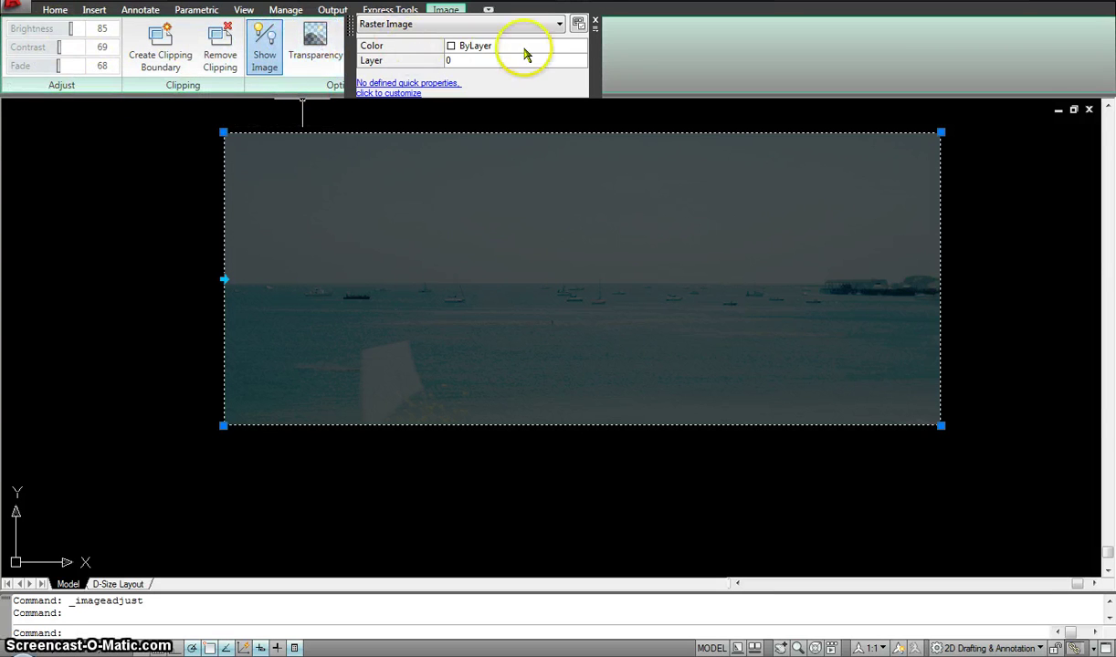
{"action": "left_click", "coordinate": [594, 19]}
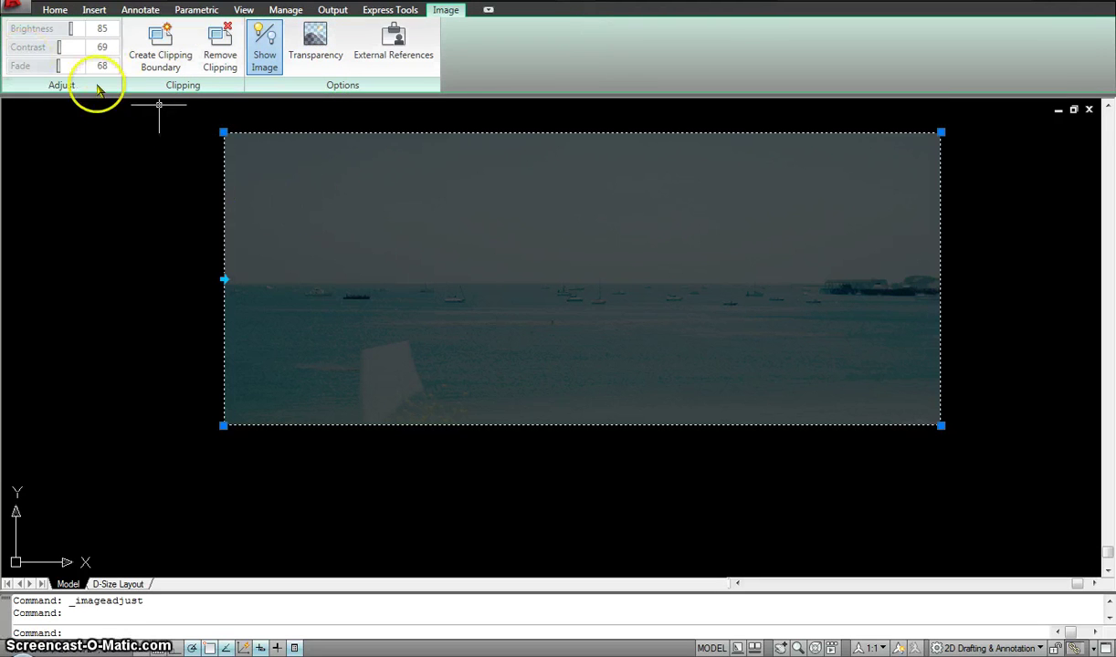
{"action": "key", "text": "Escape"}
{"action": "key", "text": "Escape"}
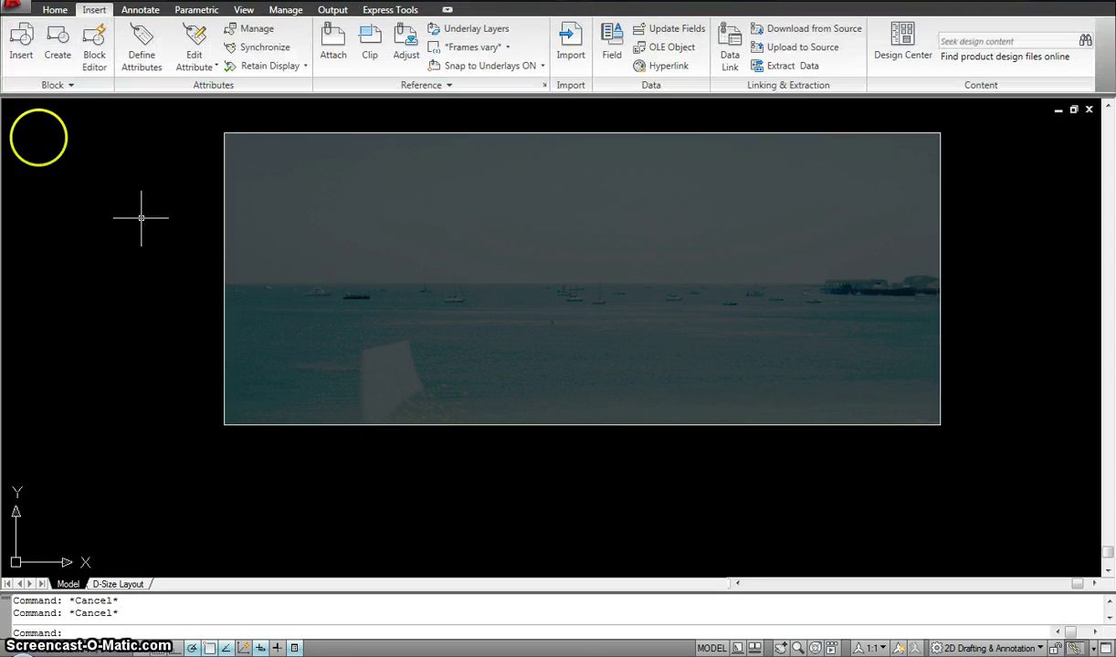
Draw a thin closed rectangle of lines along the photo's horizon, then select the photo.
{"action": "left_click", "coordinate": [53, 10]}
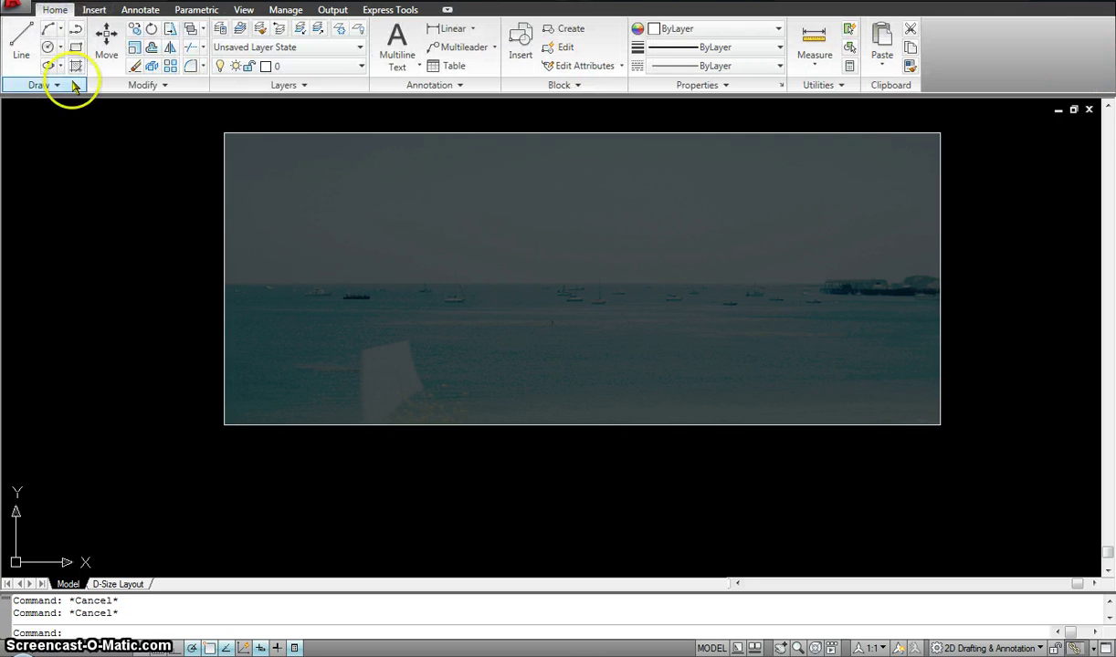
{"action": "left_click", "coordinate": [22, 38]}
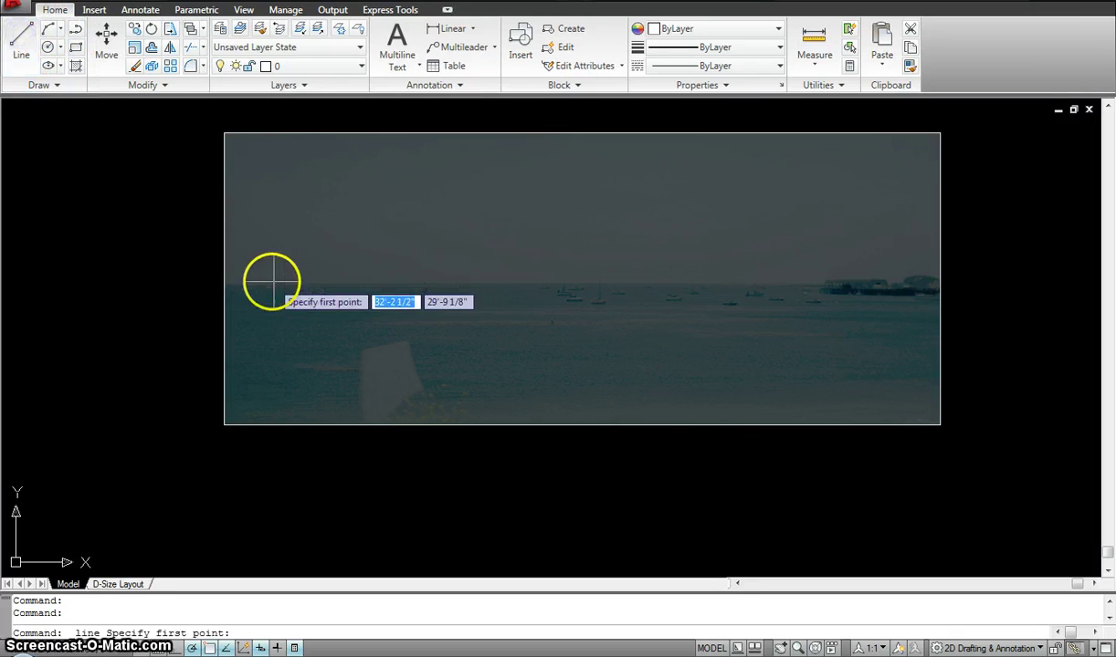
{"action": "left_click", "coordinate": [245, 283]}
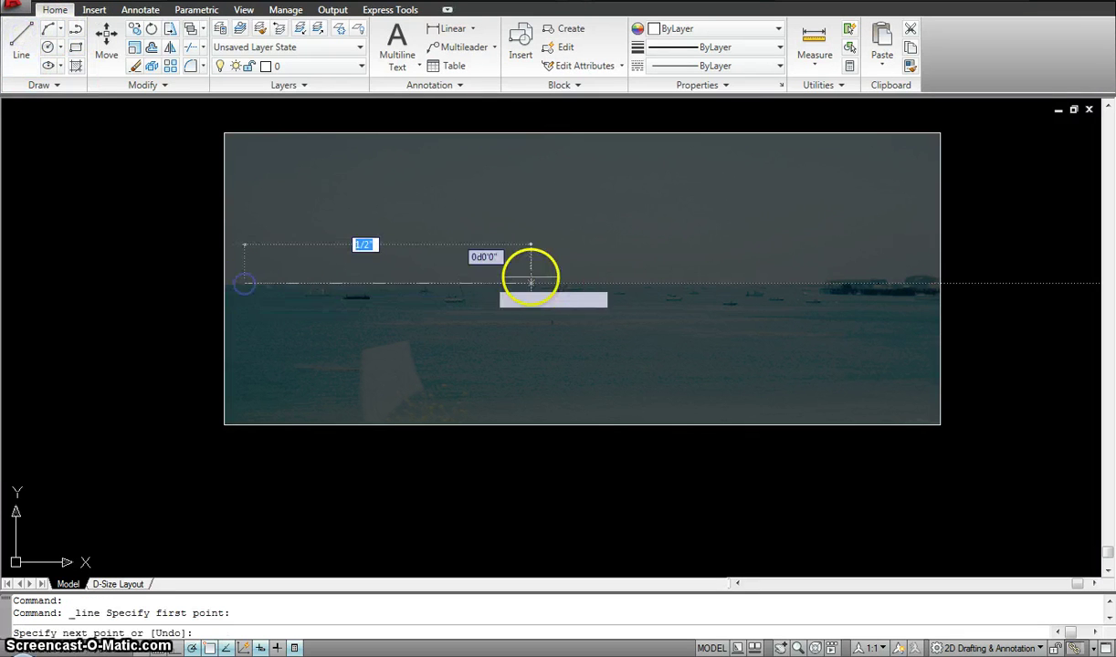
{"action": "left_click", "coordinate": [909, 284]}
{"action": "left_click", "coordinate": [910, 294]}
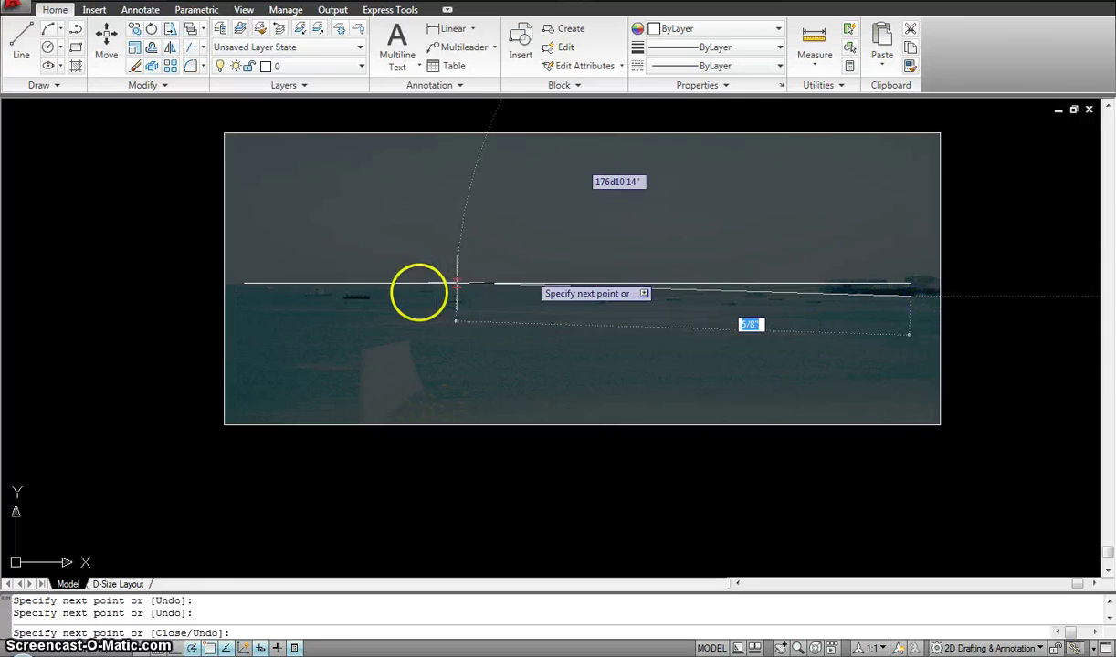
{"action": "left_click", "coordinate": [245, 295]}
{"action": "left_click", "coordinate": [245, 284]}
{"action": "key", "text": "Escape"}
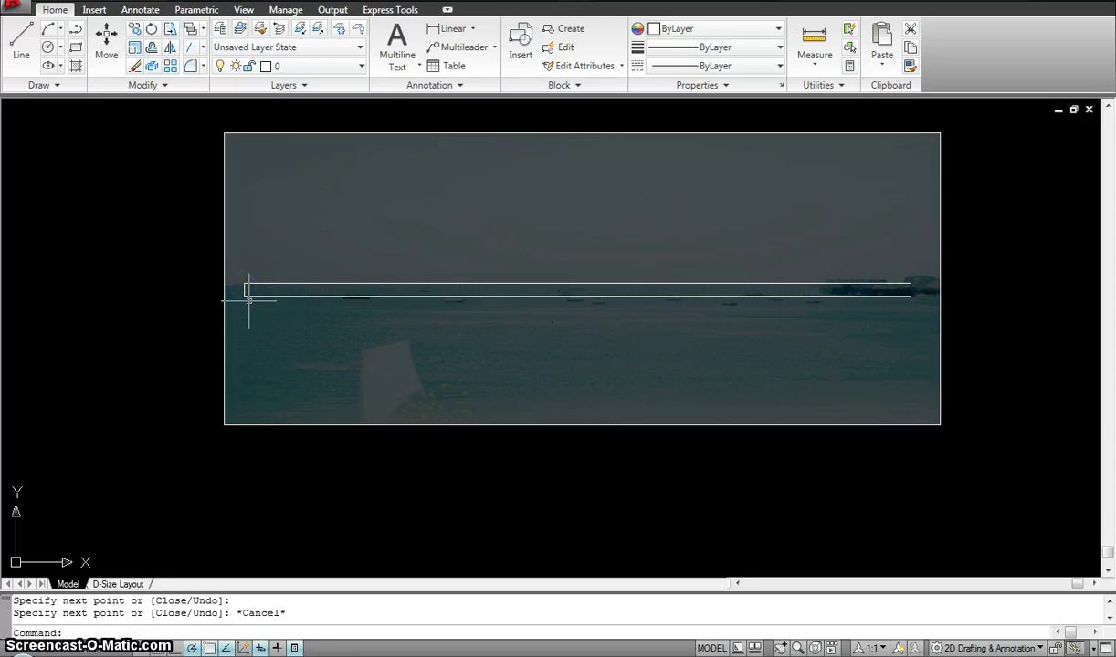
{"action": "left_click", "coordinate": [271, 133]}
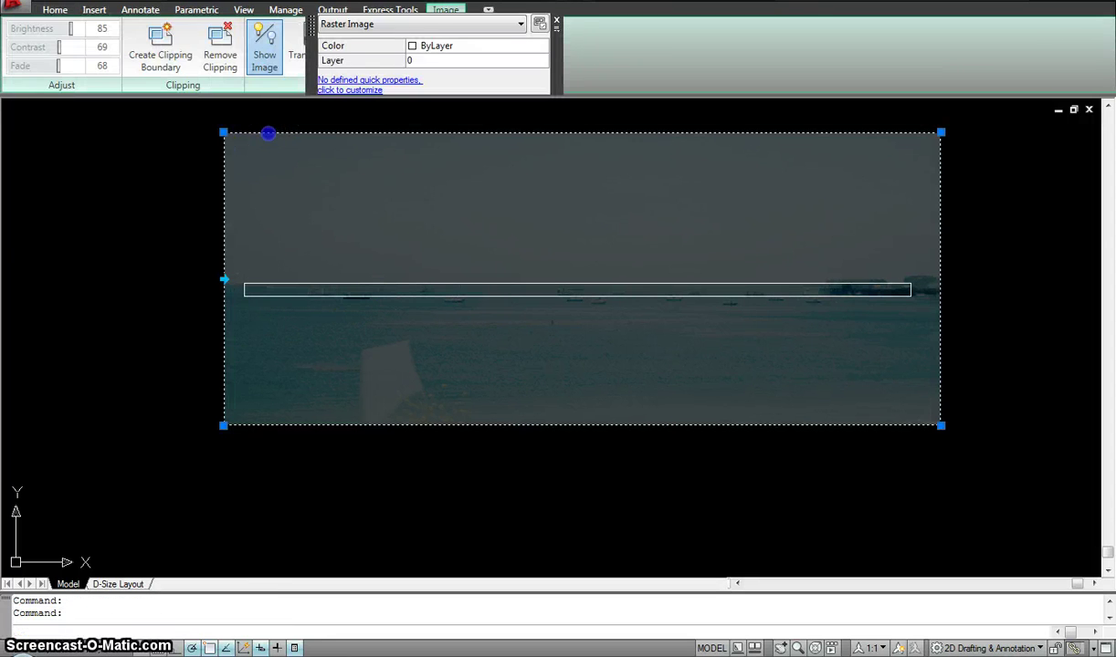
Readjust the photo to fade 0, contrast 37 and brightness 58.
{"action": "double_click", "coordinate": [268, 133]}
{"action": "left_click_drag", "start_coordinate": [473, 366], "coordinate": [402, 387]}
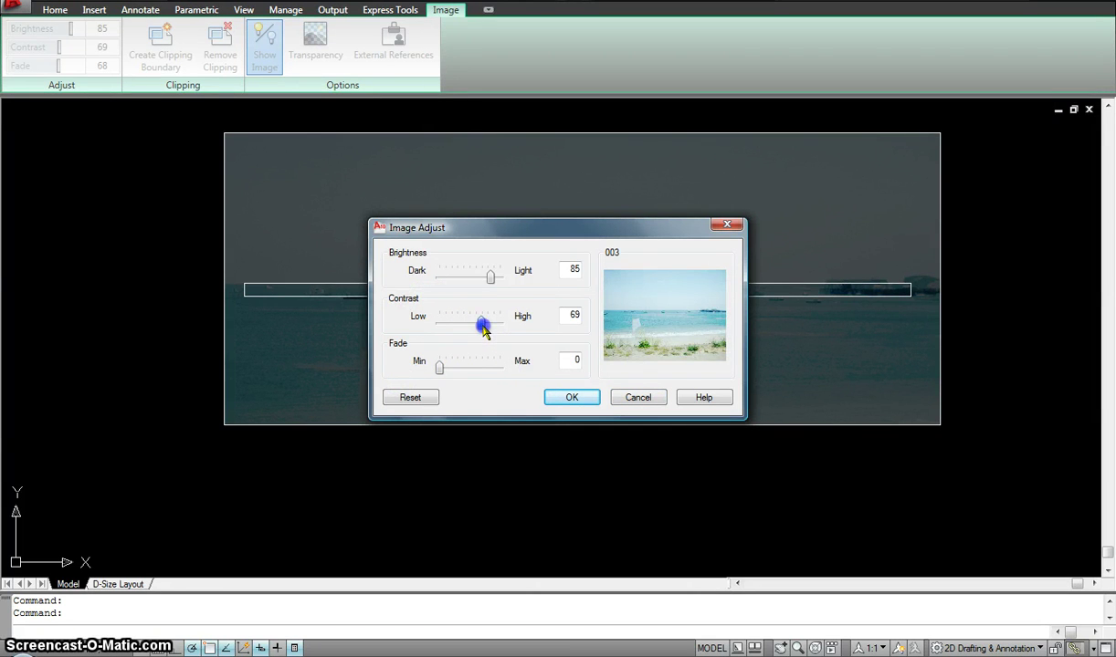
{"action": "left_click_drag", "start_coordinate": [485, 333], "coordinate": [466, 332]}
{"action": "left_click_drag", "start_coordinate": [491, 276], "coordinate": [473, 279]}
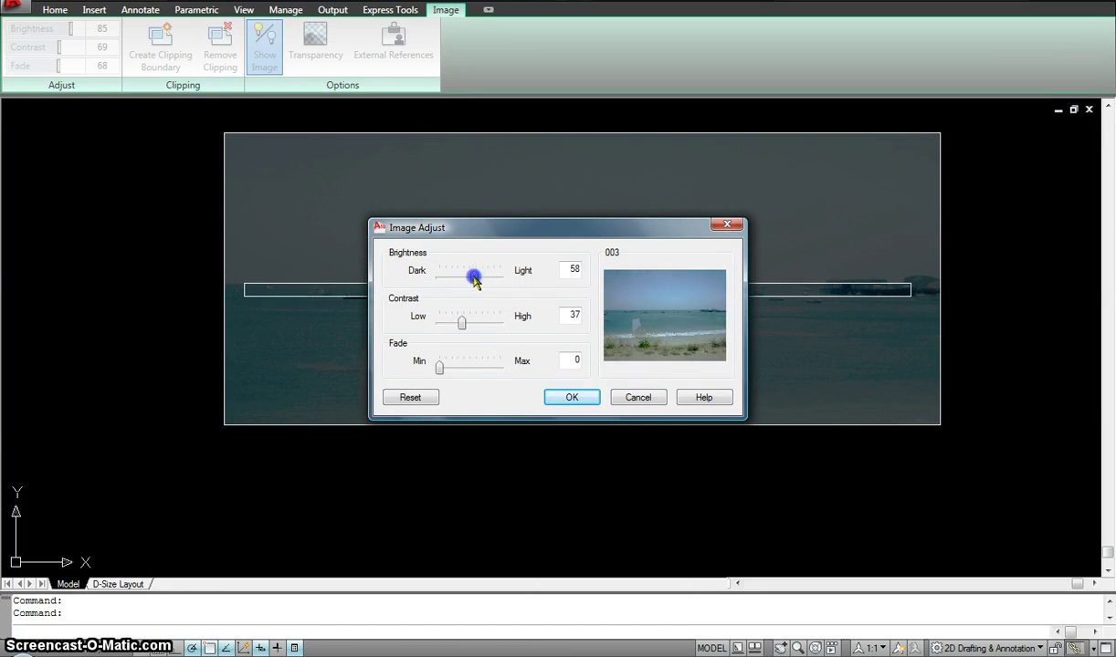
{"action": "left_click", "coordinate": [572, 398]}
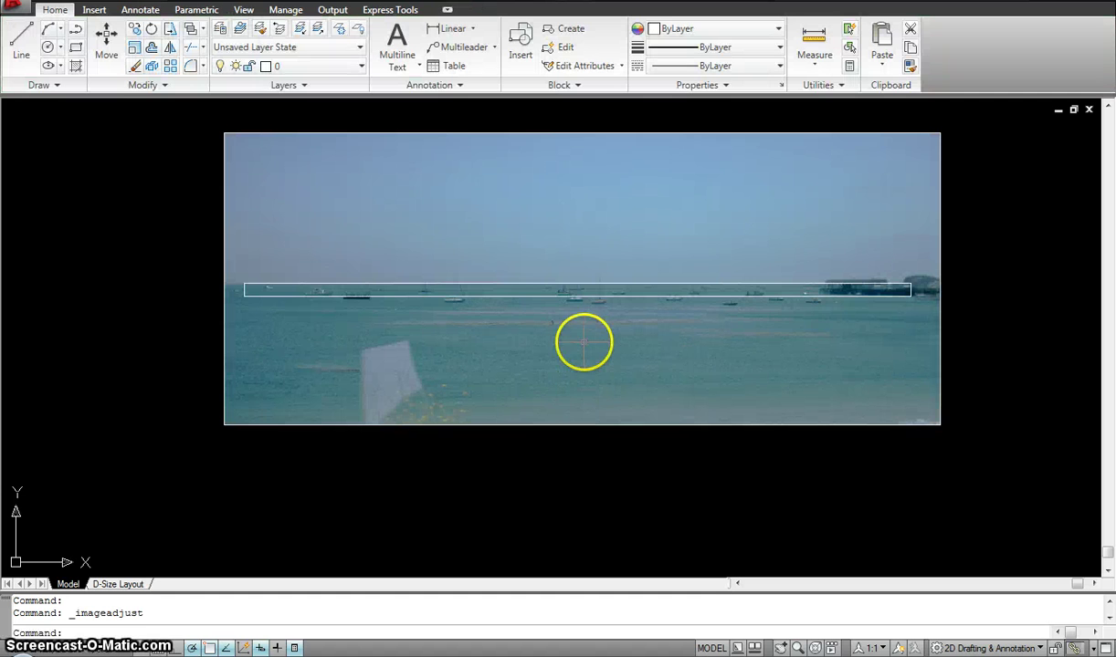
{"action": "scroll", "coordinate": [581, 332], "scroll_direction": "up", "scroll_amount": 2}
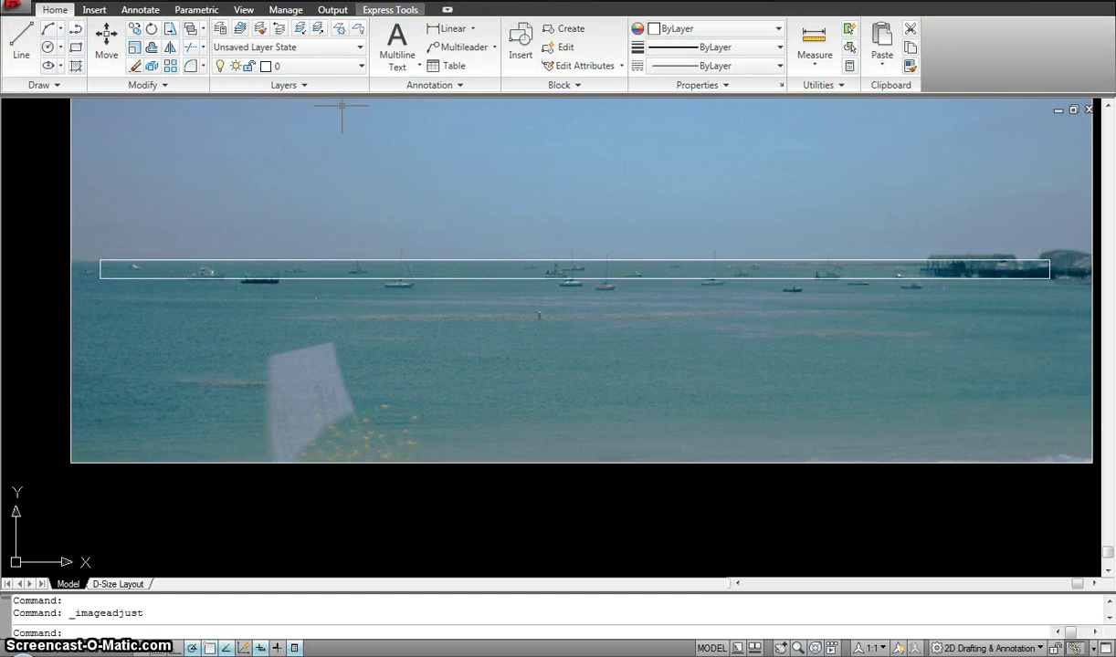
{"action": "left_click", "coordinate": [91, 11]}
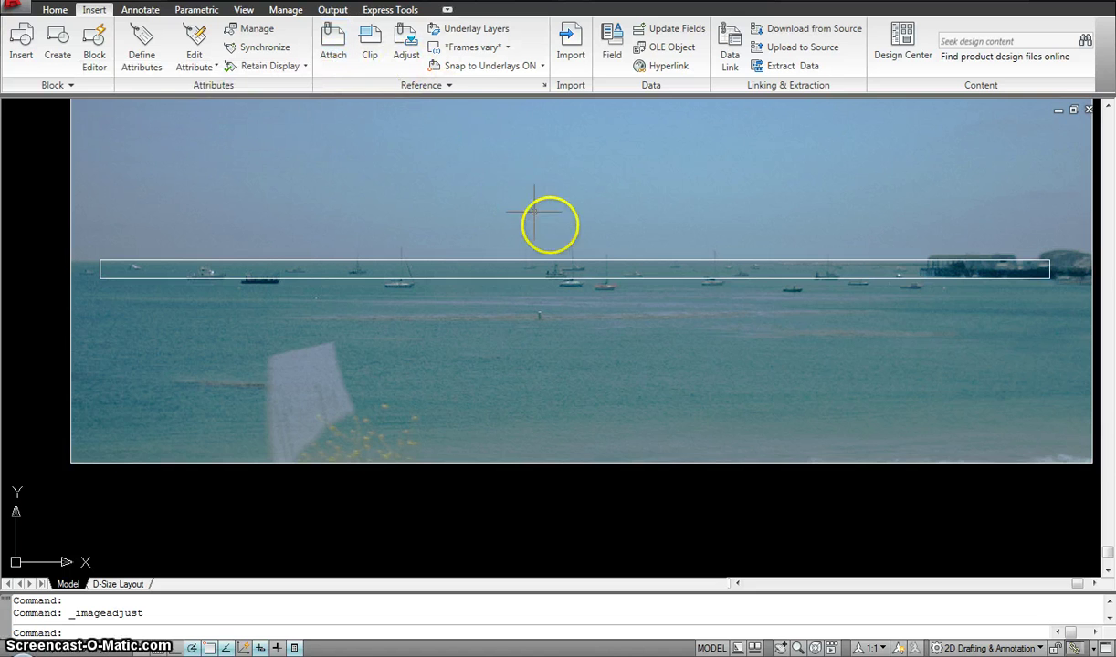
{"action": "scroll", "coordinate": [548, 228], "scroll_direction": "down", "scroll_amount": 2}
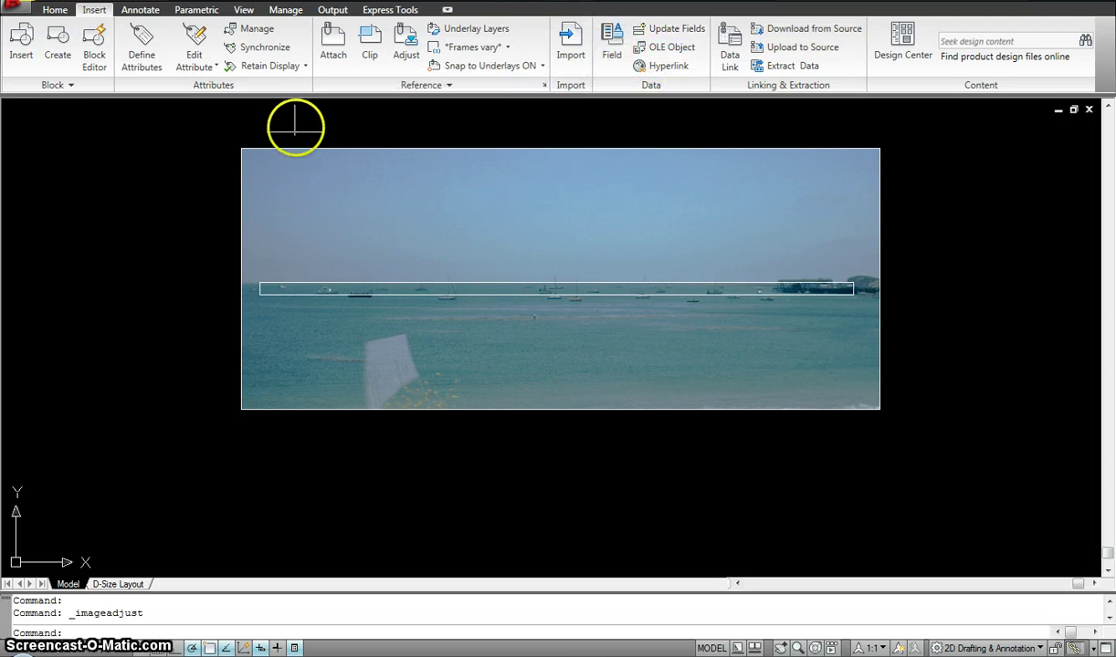
{"action": "middle_click_drag", "start_coordinate": [158, 214], "coordinate": [162, 221]}
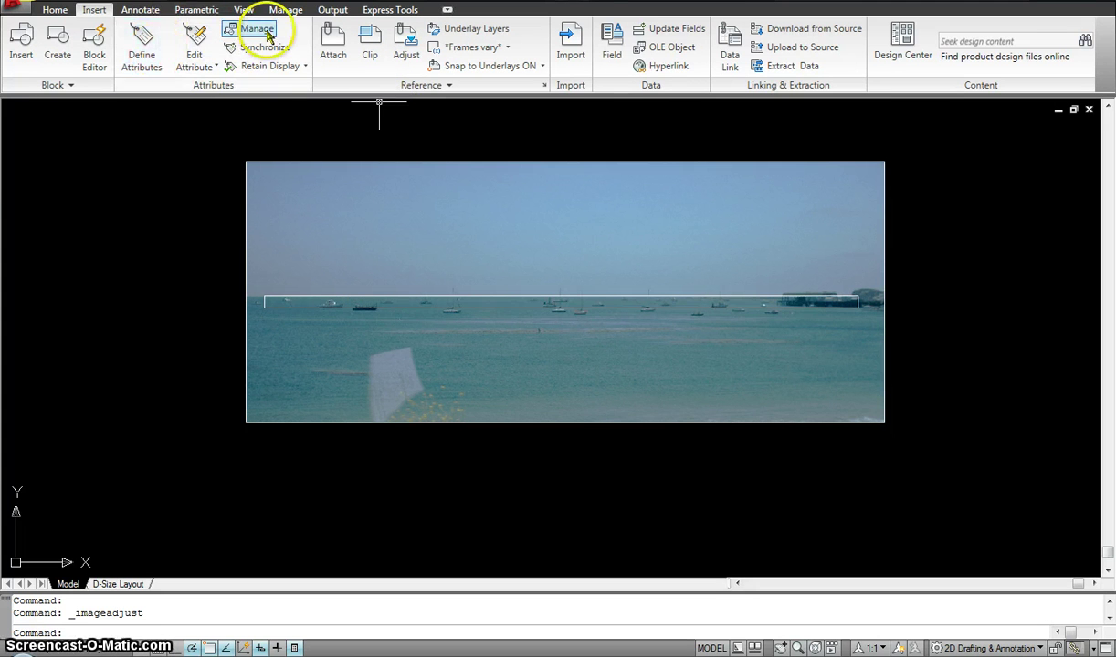
In DesignCenter, list the Landscaping.dwg blocks and select Tree - deciduous plan to preview it.
{"action": "left_click", "coordinate": [911, 41]}
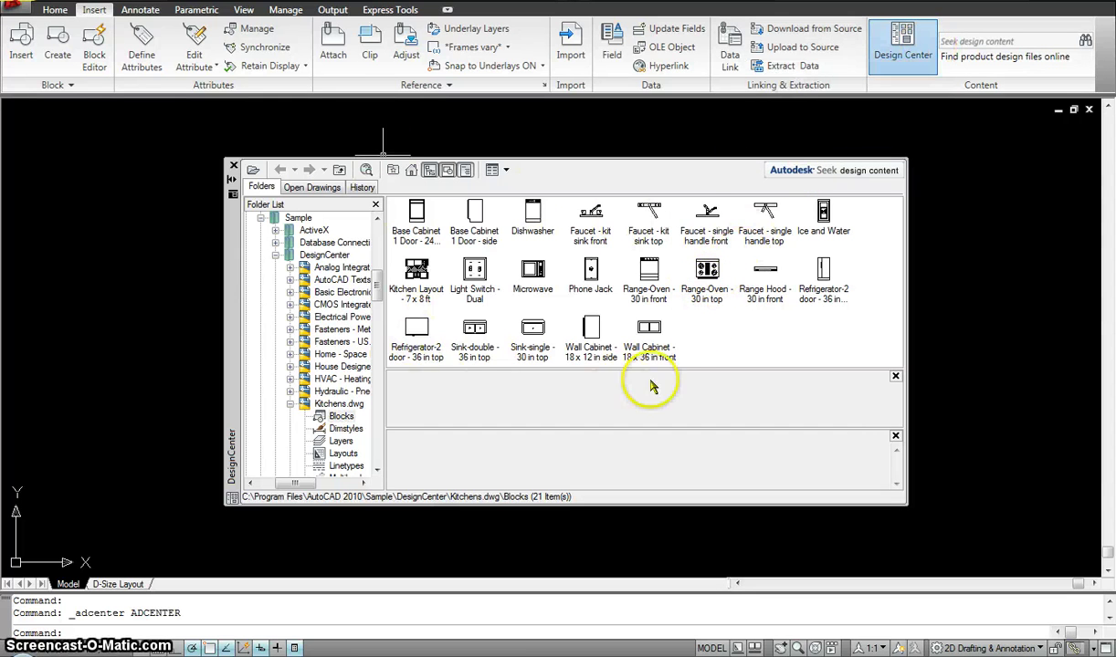
{"action": "left_click_drag", "start_coordinate": [380, 288], "coordinate": [387, 302]}
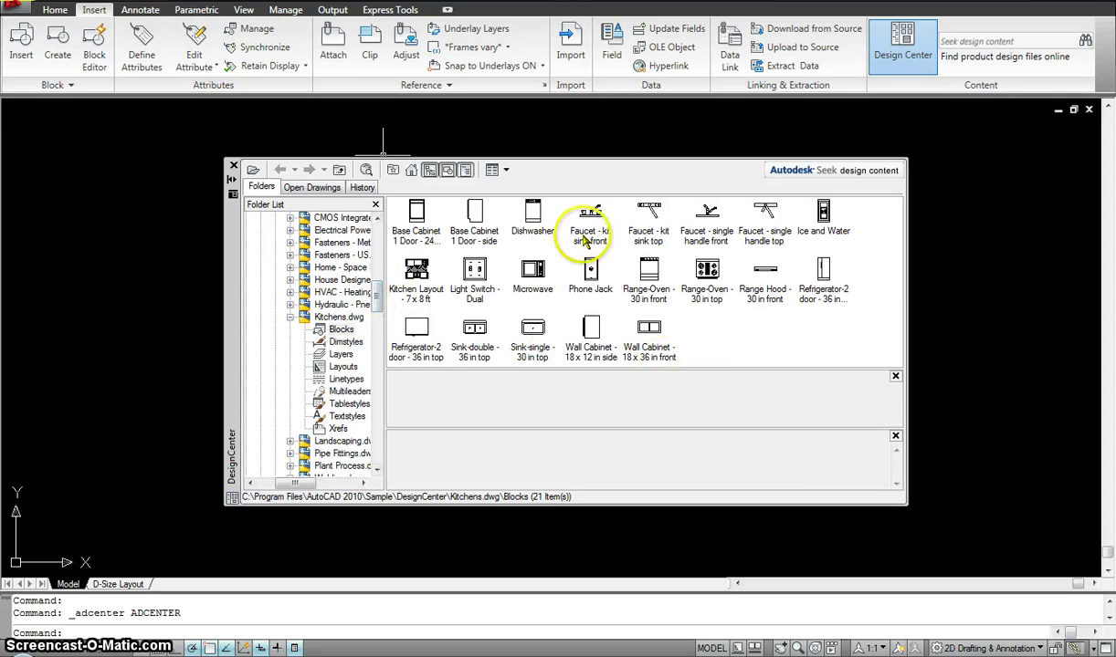
{"action": "left_click", "coordinate": [290, 442]}
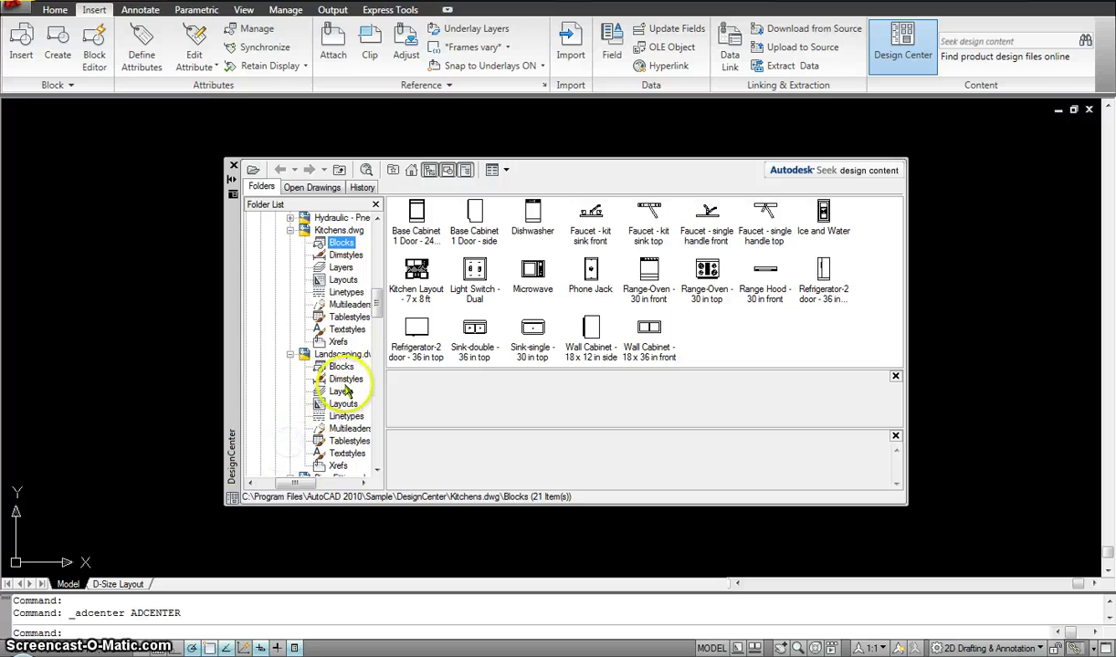
{"action": "left_click", "coordinate": [342, 368]}
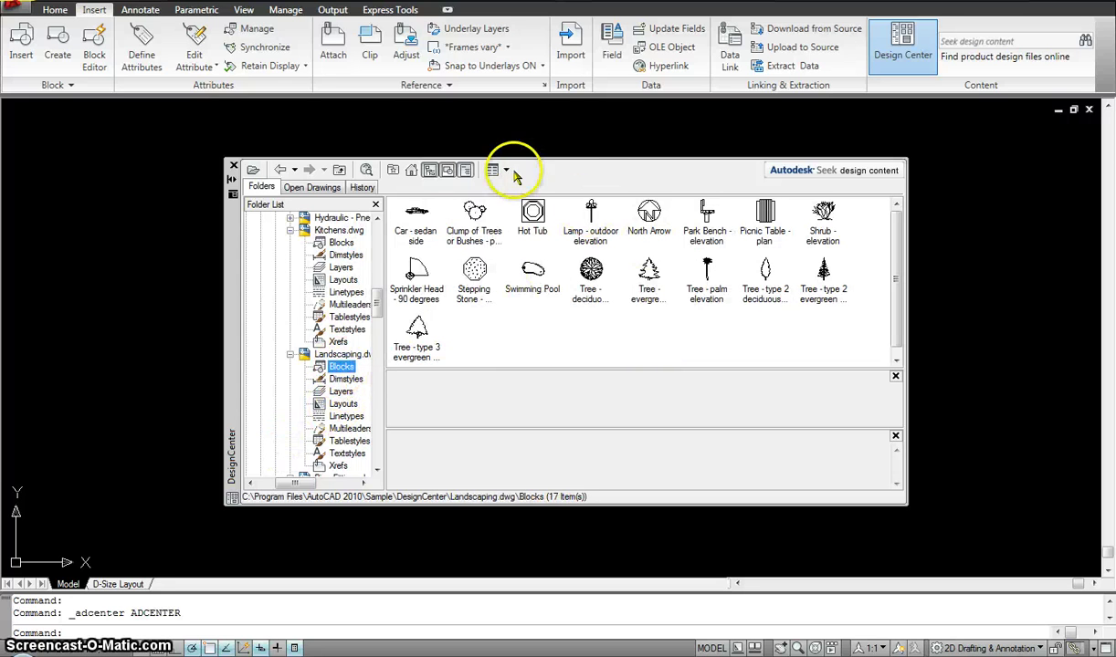
{"action": "left_click", "coordinate": [340, 243]}
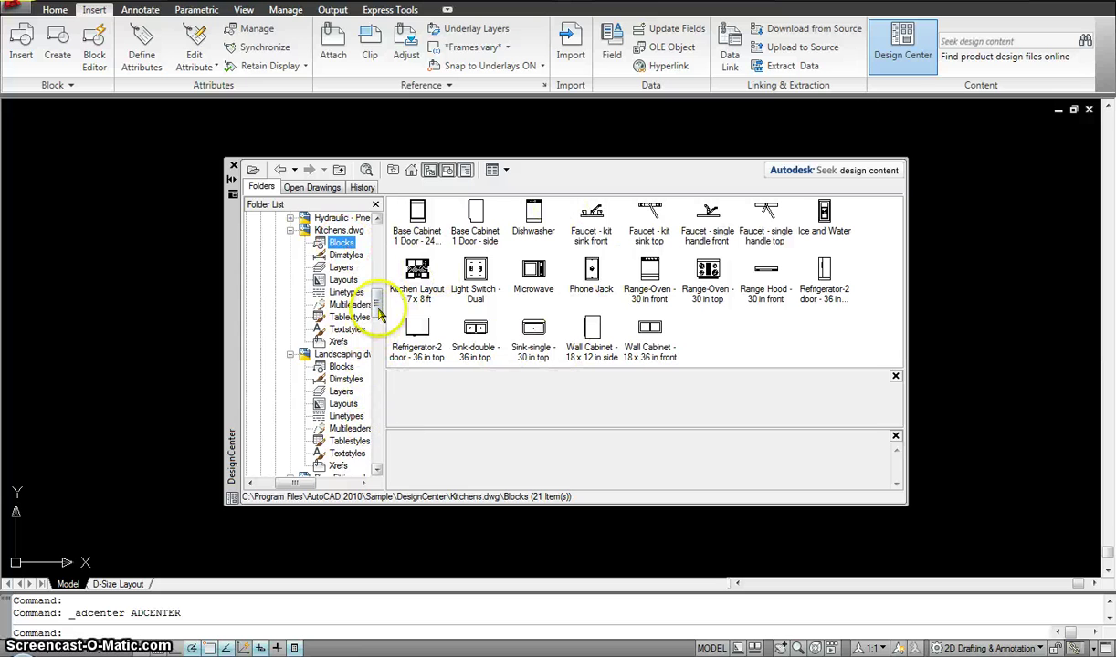
{"action": "scroll", "coordinate": [380, 313], "scroll_direction": "down", "scroll_amount": 3}
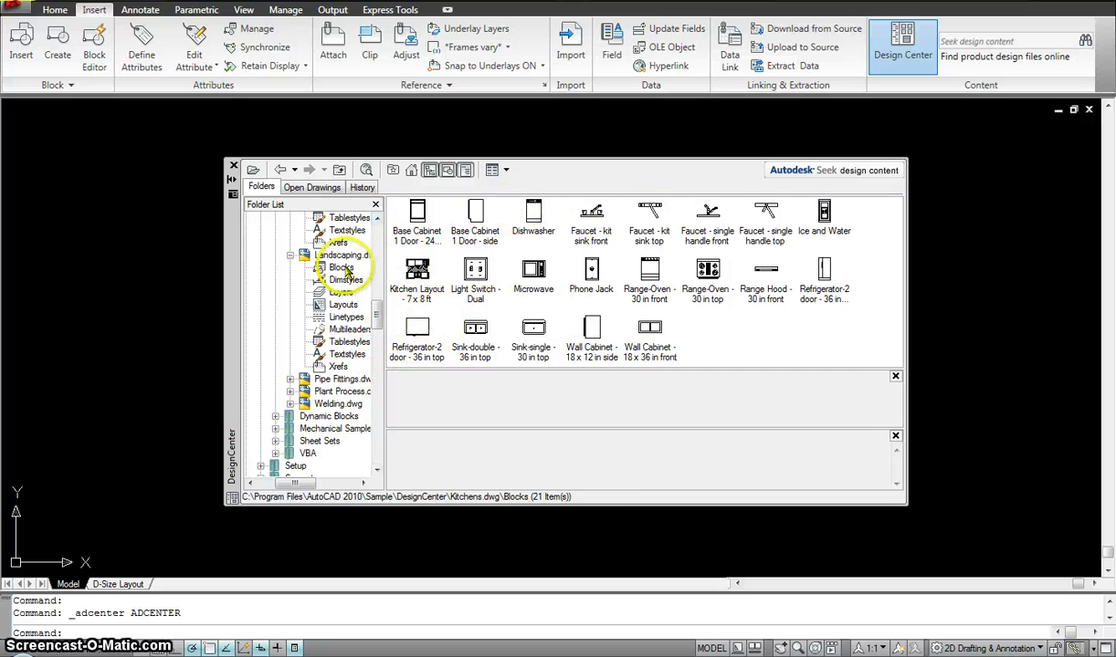
{"action": "left_click", "coordinate": [343, 268]}
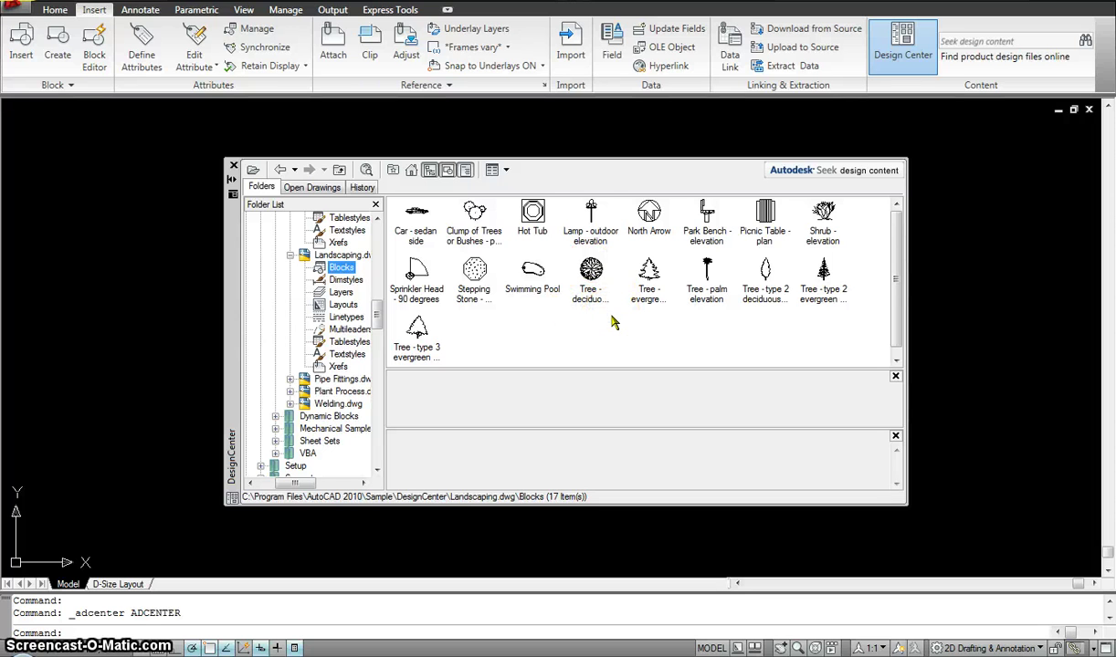
{"action": "left_click", "coordinate": [591, 273]}
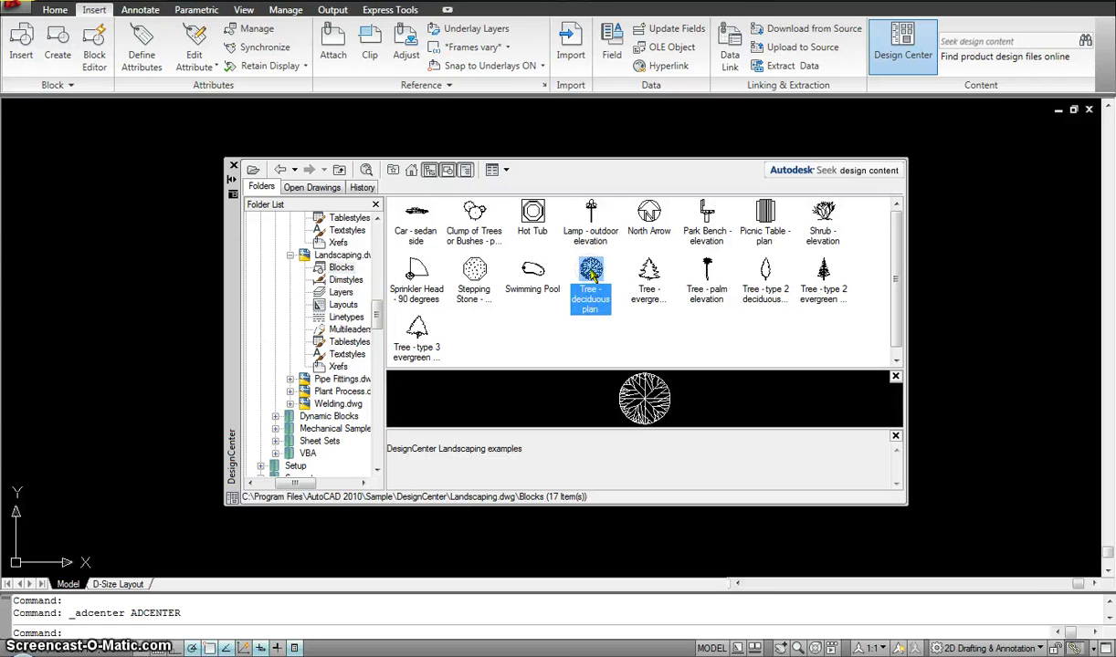
Insert the Tree - deciduous plan block beside the table and close DesignCenter.
{"action": "double_click", "coordinate": [590, 273]}
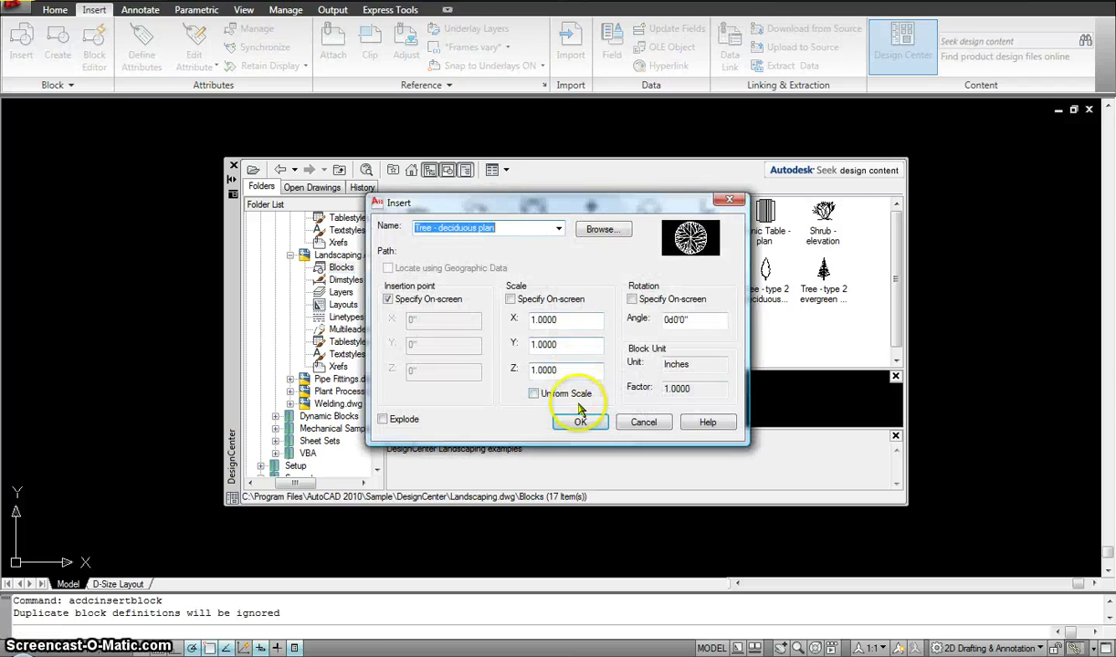
{"action": "left_click", "coordinate": [580, 423]}
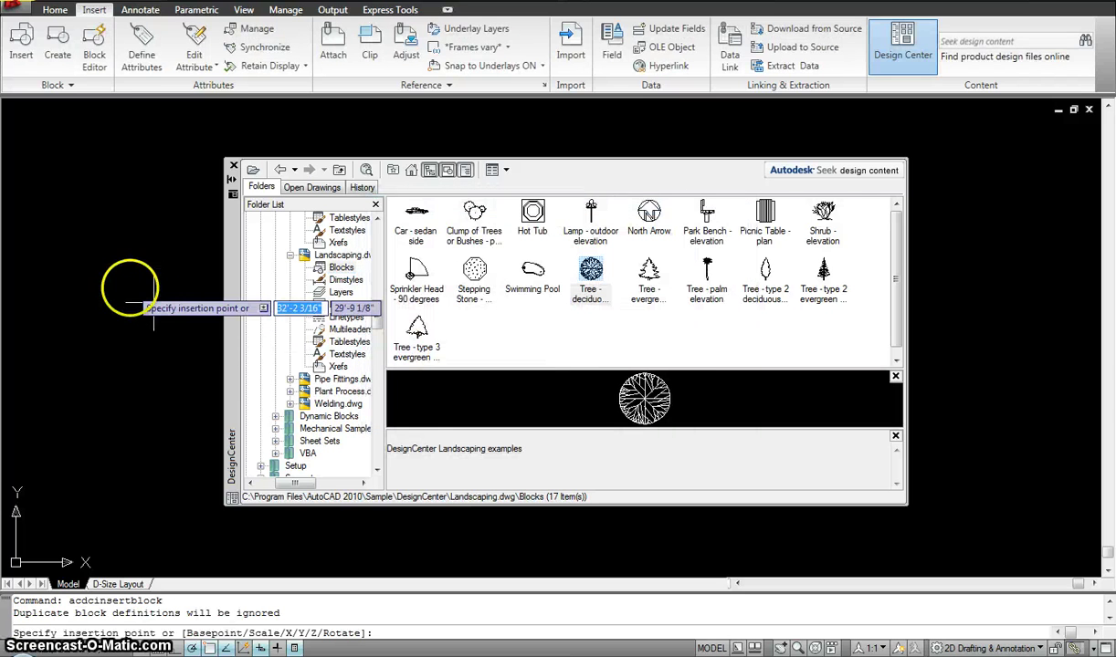
{"action": "left_click", "coordinate": [130, 287]}
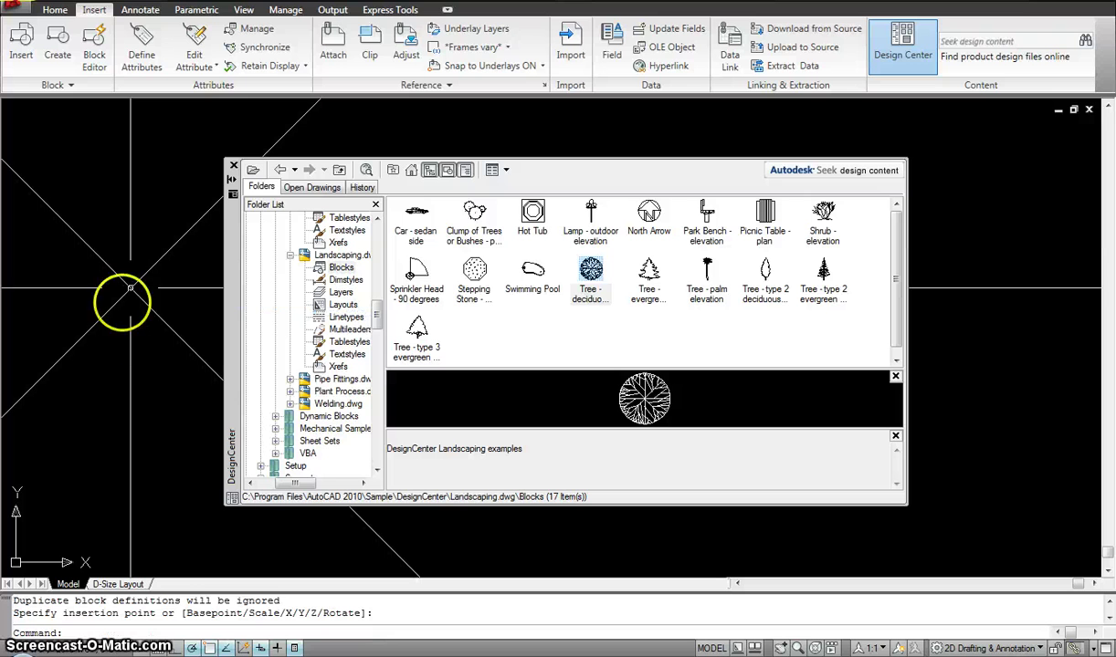
{"action": "left_click", "coordinate": [234, 168]}
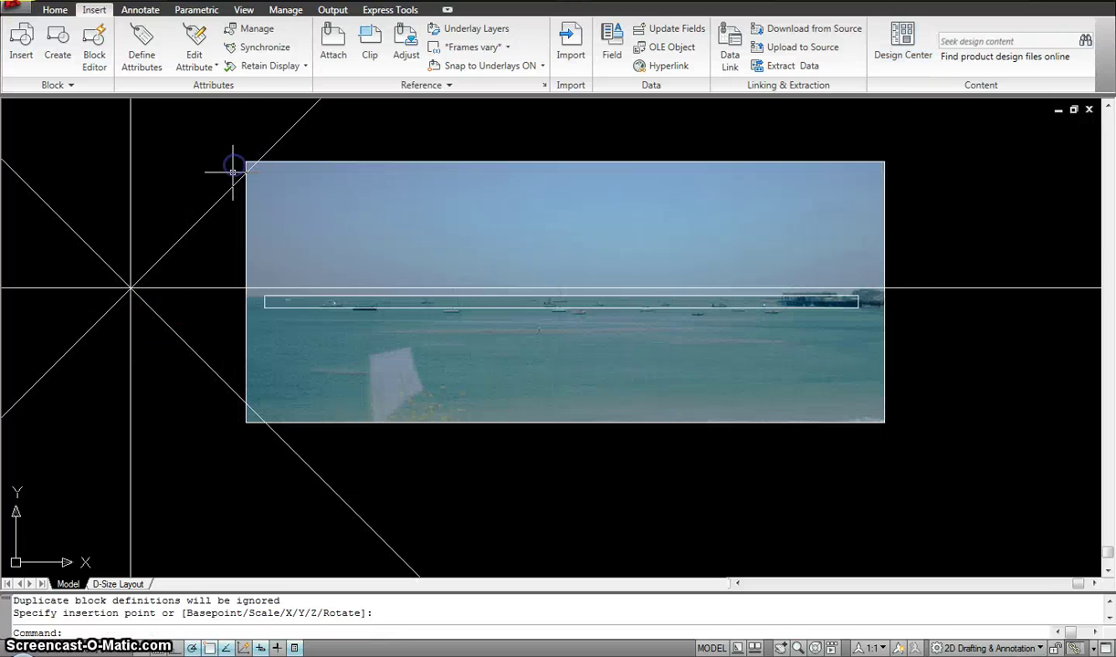
{"action": "scroll", "coordinate": [242, 302], "scroll_direction": "down", "scroll_amount": 5}
{"action": "scroll", "coordinate": [404, 331], "scroll_direction": "up", "scroll_amount": 10}
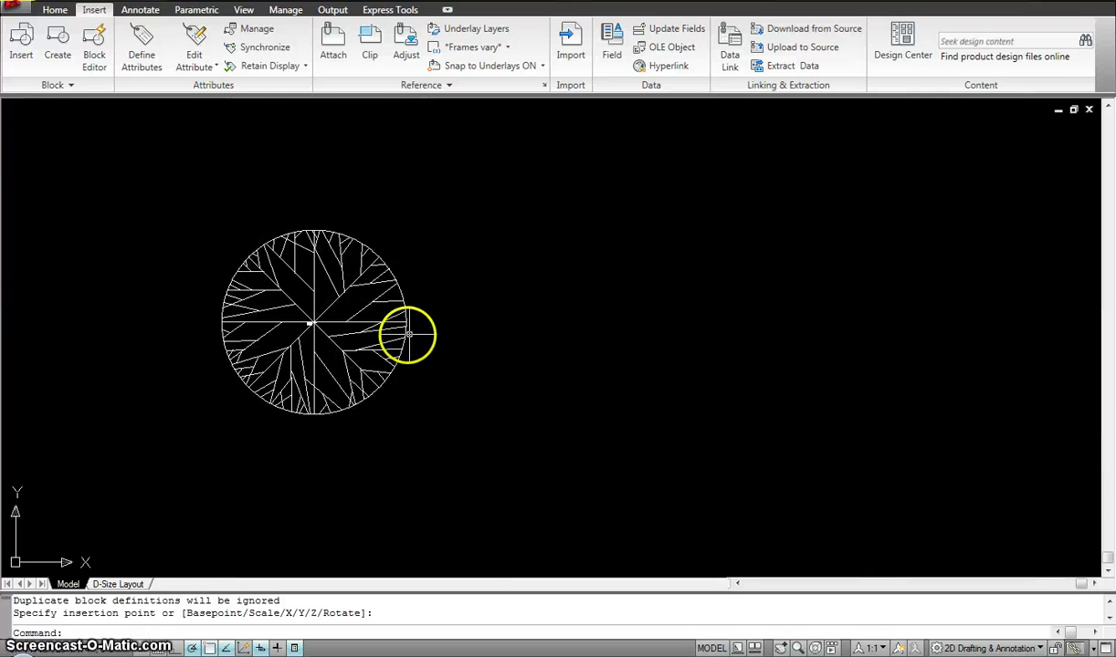
{"action": "scroll", "coordinate": [411, 324], "scroll_direction": "down", "scroll_amount": 5}
{"action": "scroll", "coordinate": [402, 324], "scroll_direction": "up", "scroll_amount": 8}
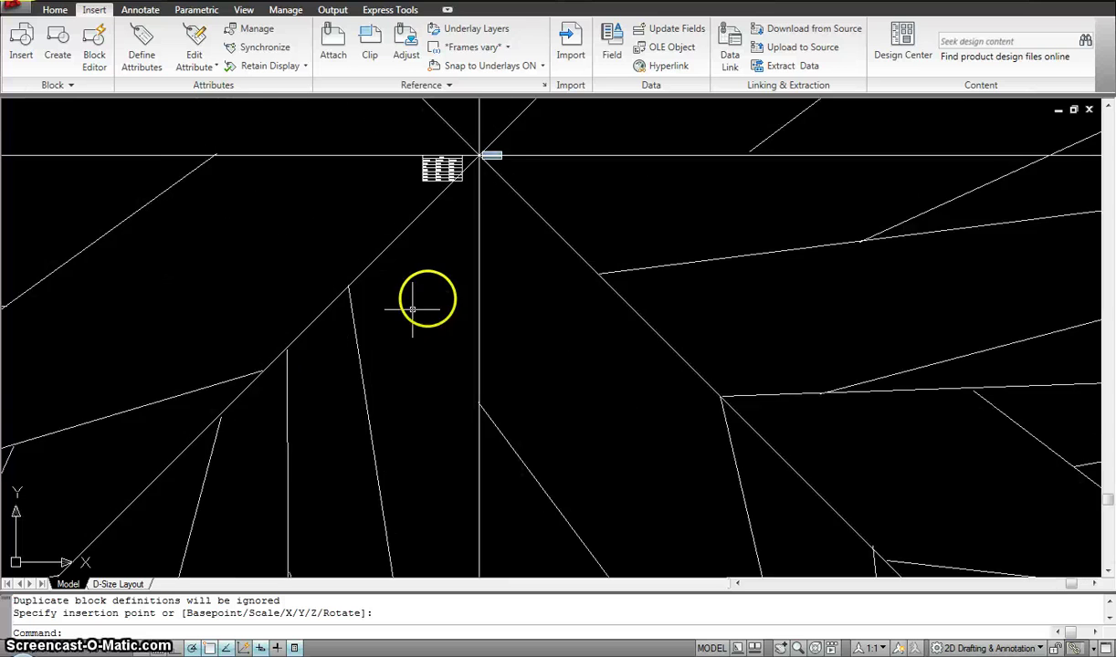
{"action": "scroll", "coordinate": [428, 300], "scroll_direction": "down", "scroll_amount": 3}
Scale the inserted tree block by a factor of 1/20 about a point on it.
{"action": "left_click", "coordinate": [435, 246]}
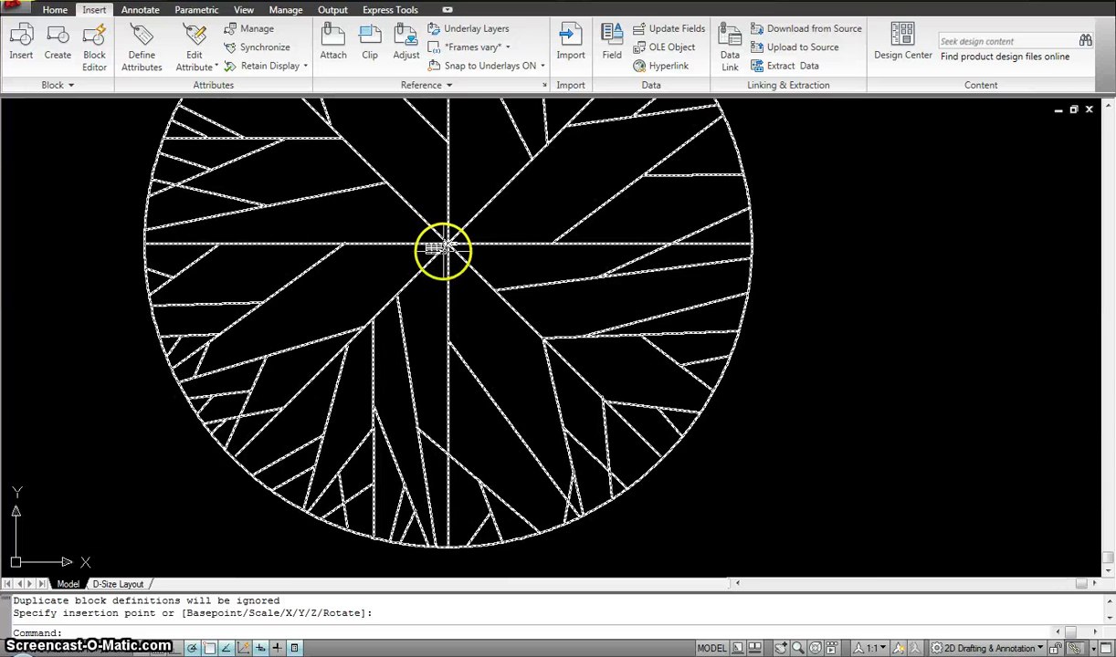
{"action": "scroll", "coordinate": [440, 247], "scroll_direction": "up", "scroll_amount": 3}
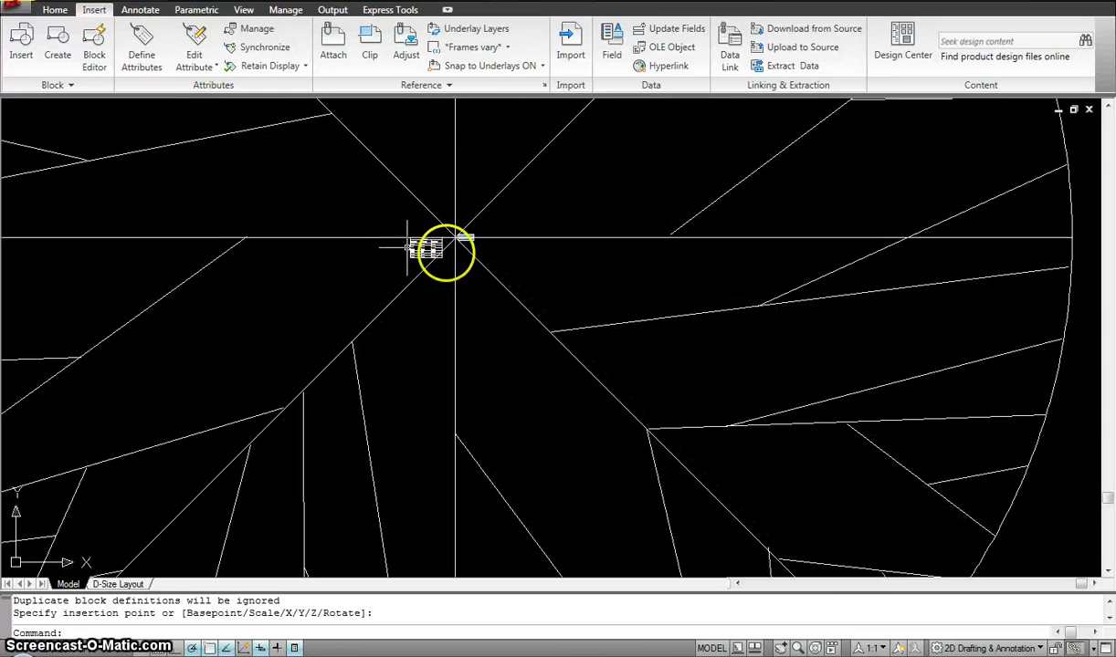
{"action": "scroll", "coordinate": [463, 243], "scroll_direction": "up", "scroll_amount": 3}
{"action": "scroll", "coordinate": [462, 244], "scroll_direction": "down", "scroll_amount": 8}
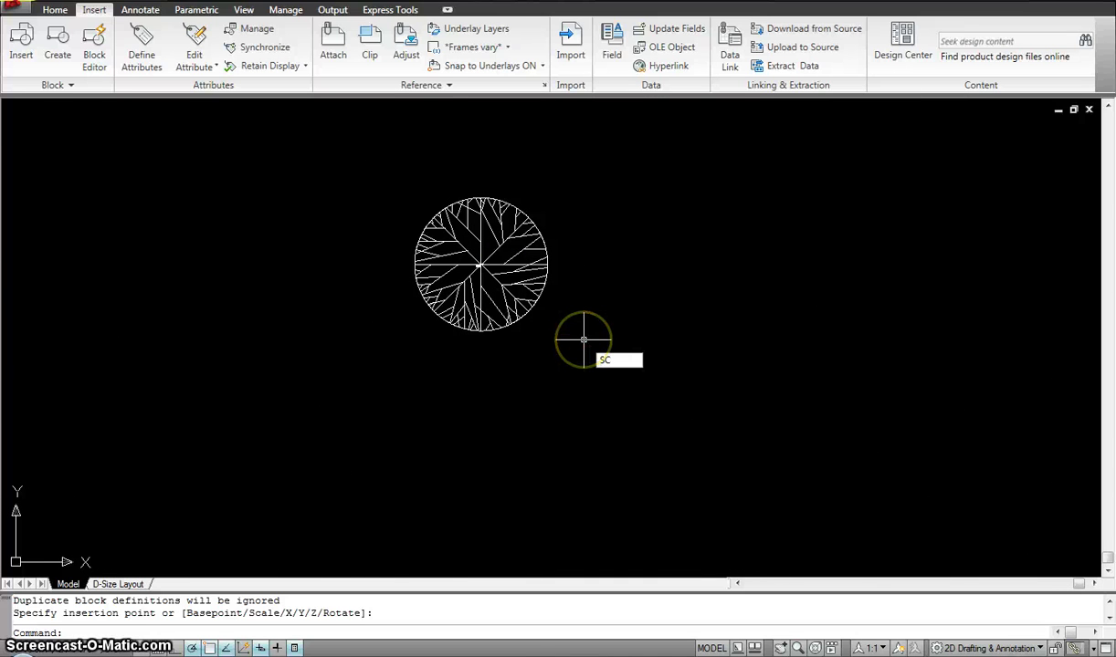
{"action": "key", "text": "Return"}
{"action": "left_click", "coordinate": [498, 291]}
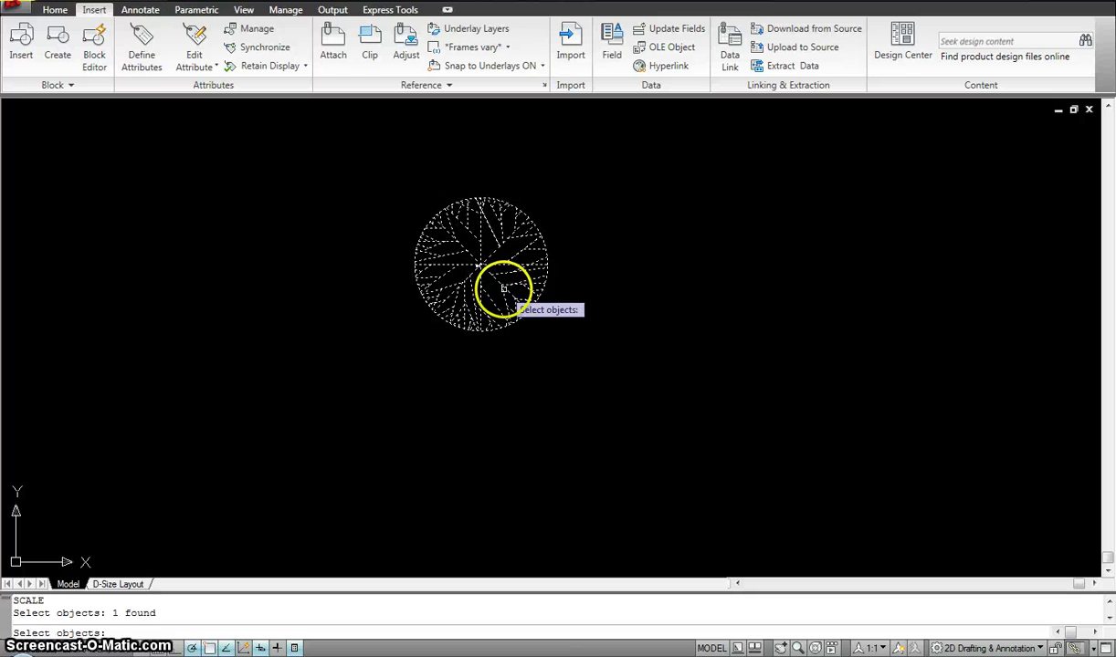
{"action": "key", "text": "Return"}
{"action": "left_click", "coordinate": [498, 279]}
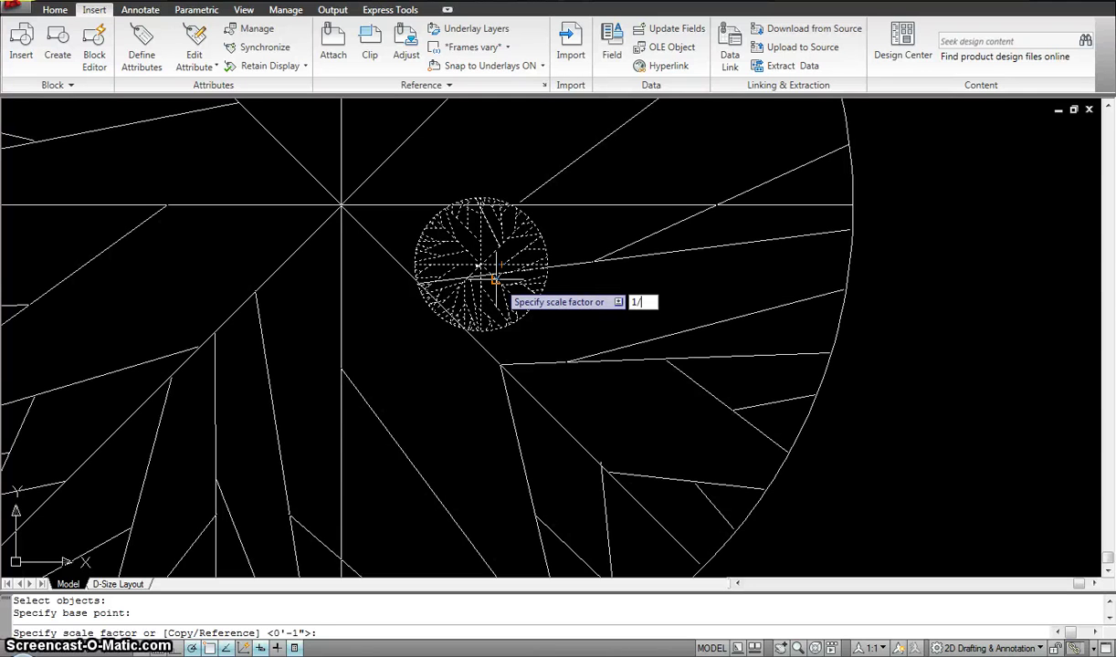
{"action": "key", "text": "Return"}
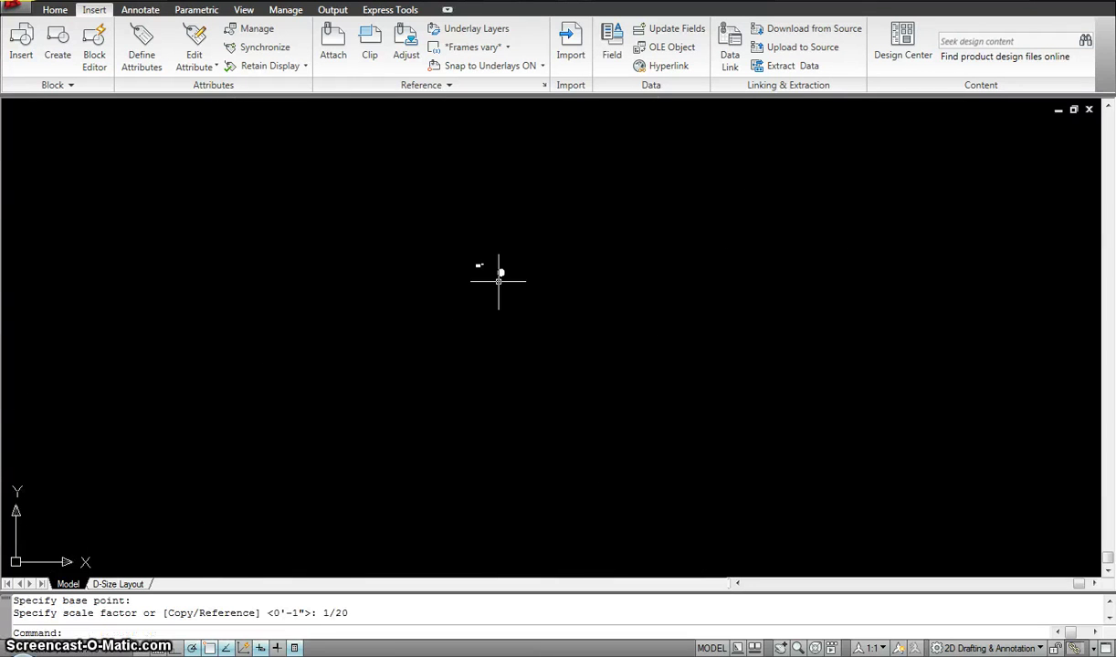
{"action": "scroll", "coordinate": [497, 261], "scroll_direction": "up", "scroll_amount": 5}
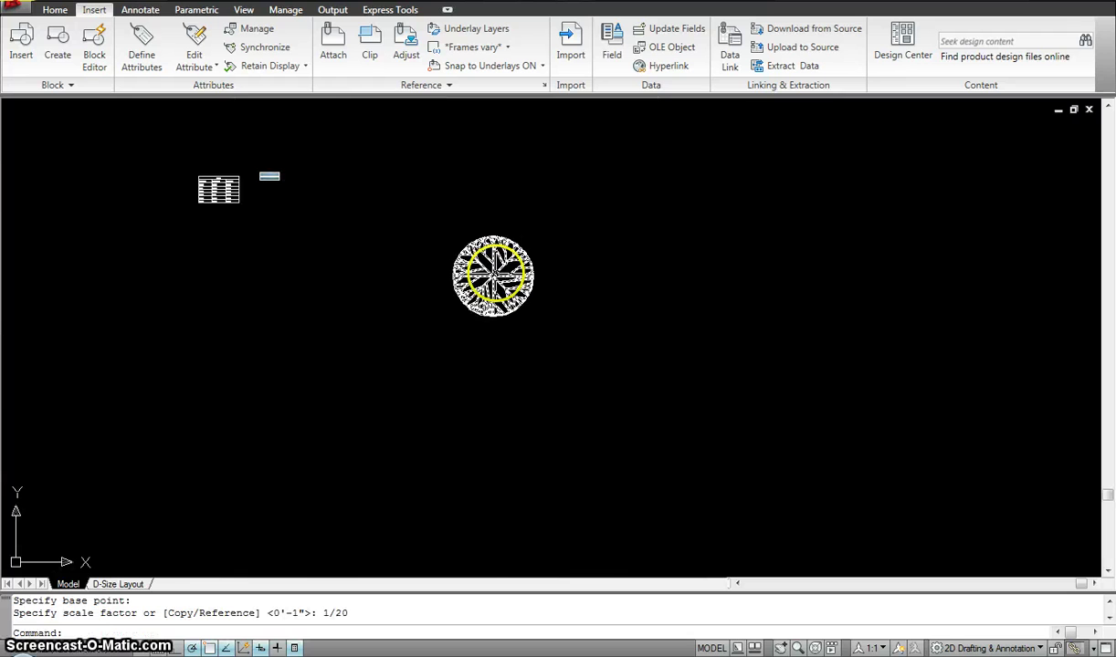
{"action": "scroll", "coordinate": [493, 274], "scroll_direction": "up", "scroll_amount": 3}
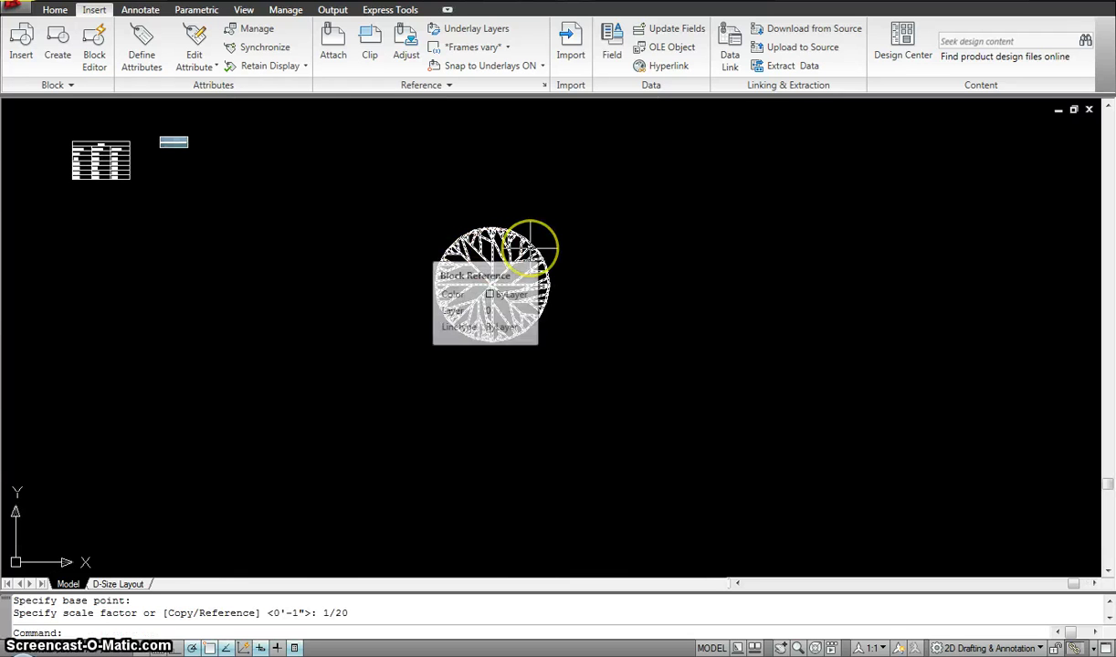
{"action": "scroll", "coordinate": [543, 206], "scroll_direction": "down", "scroll_amount": 3}
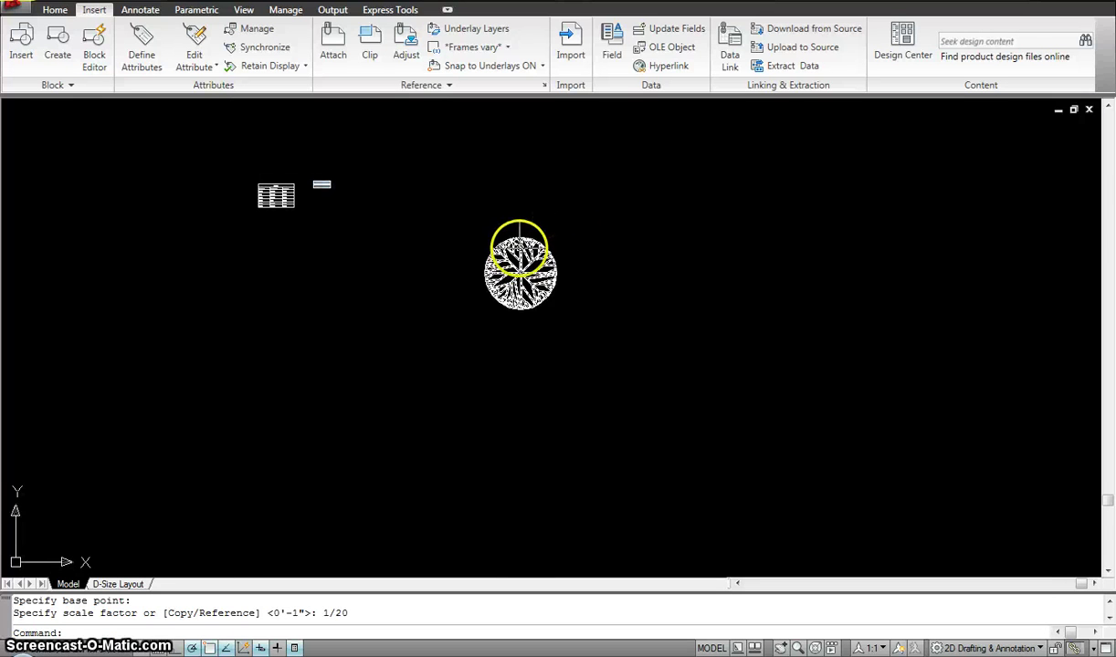
Insert Car - sedan side from the Landscaping.dwg blocks at a picked point, then close DesignCenter.
{"action": "left_click", "coordinate": [906, 37]}
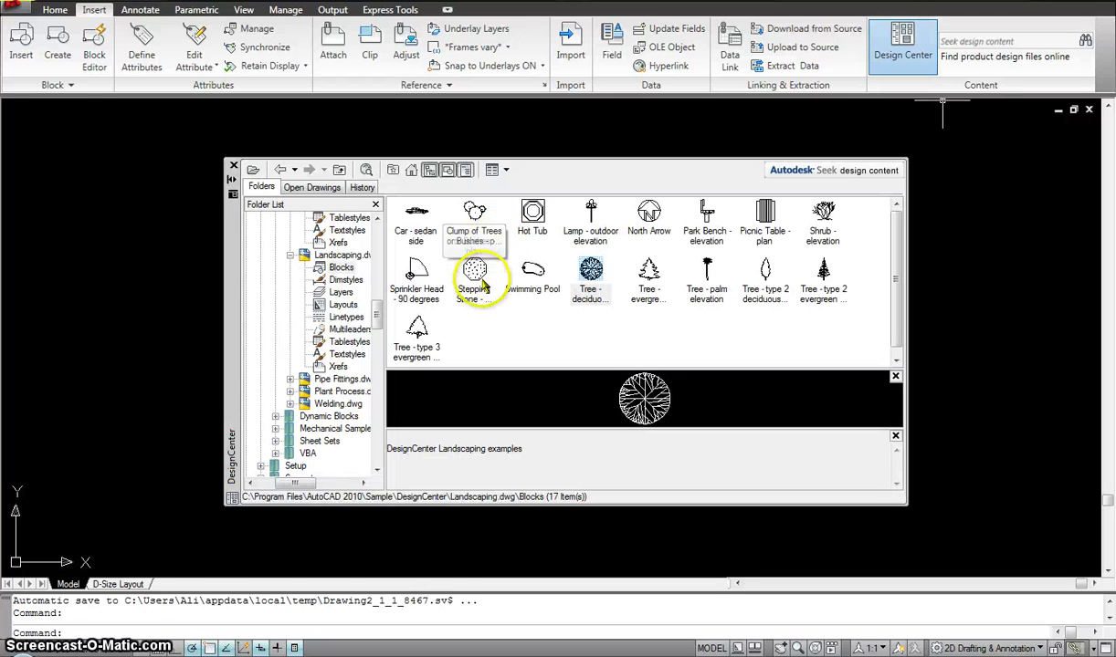
{"action": "left_click", "coordinate": [419, 216]}
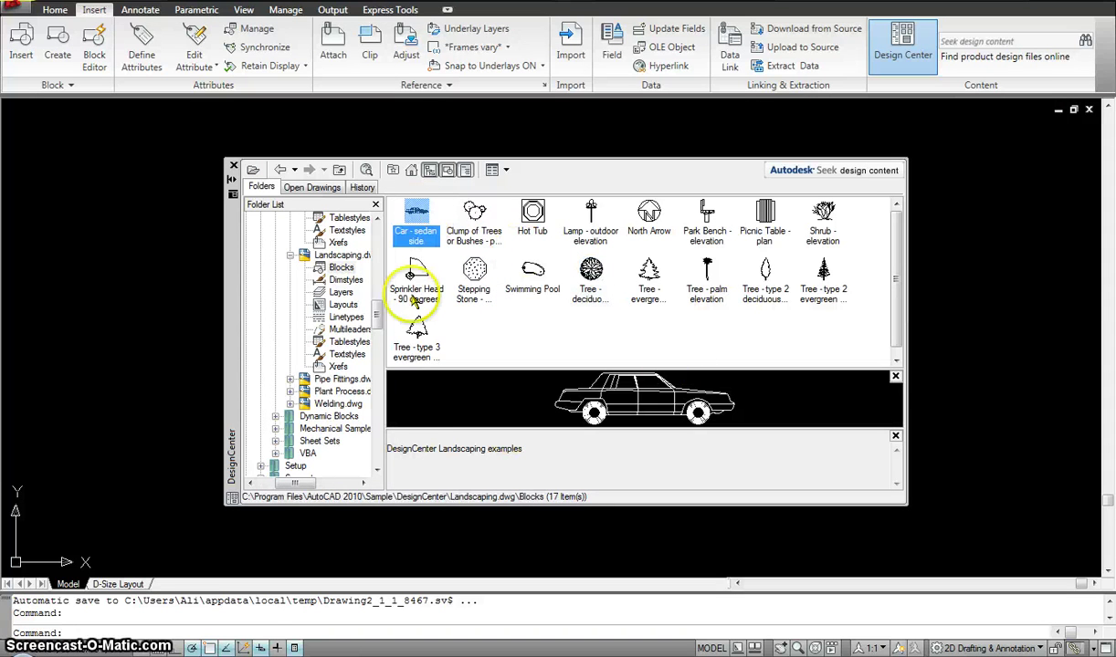
{"action": "double_click", "coordinate": [408, 232]}
{"action": "left_click", "coordinate": [580, 423]}
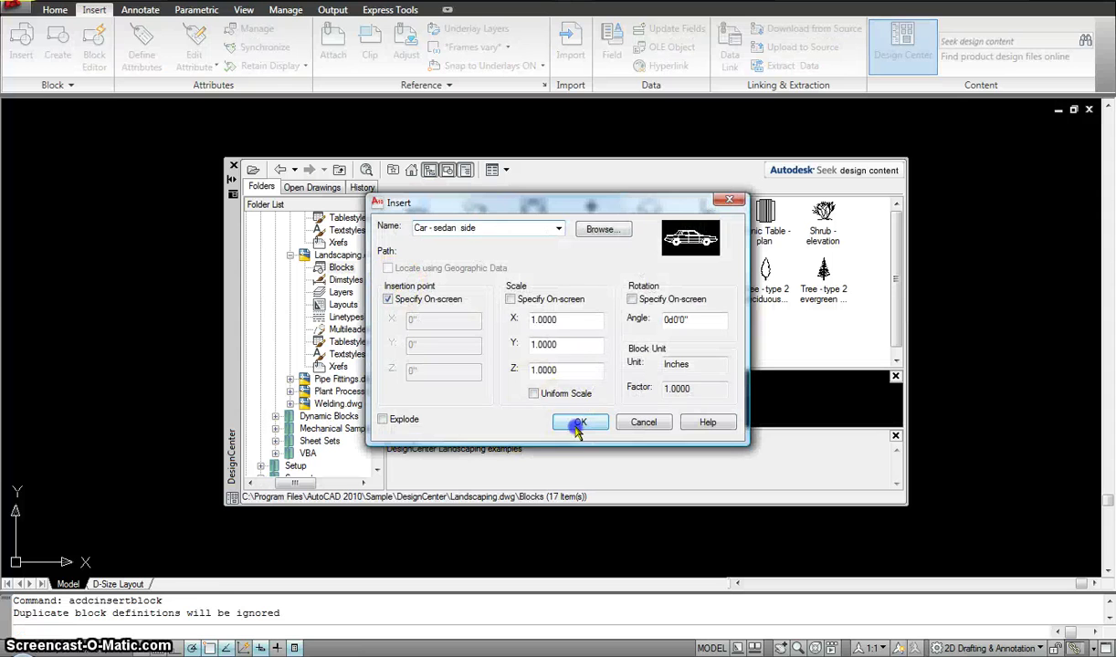
{"action": "left_click", "coordinate": [128, 294]}
{"action": "scroll", "coordinate": [165, 294], "scroll_direction": "up", "scroll_amount": 3}
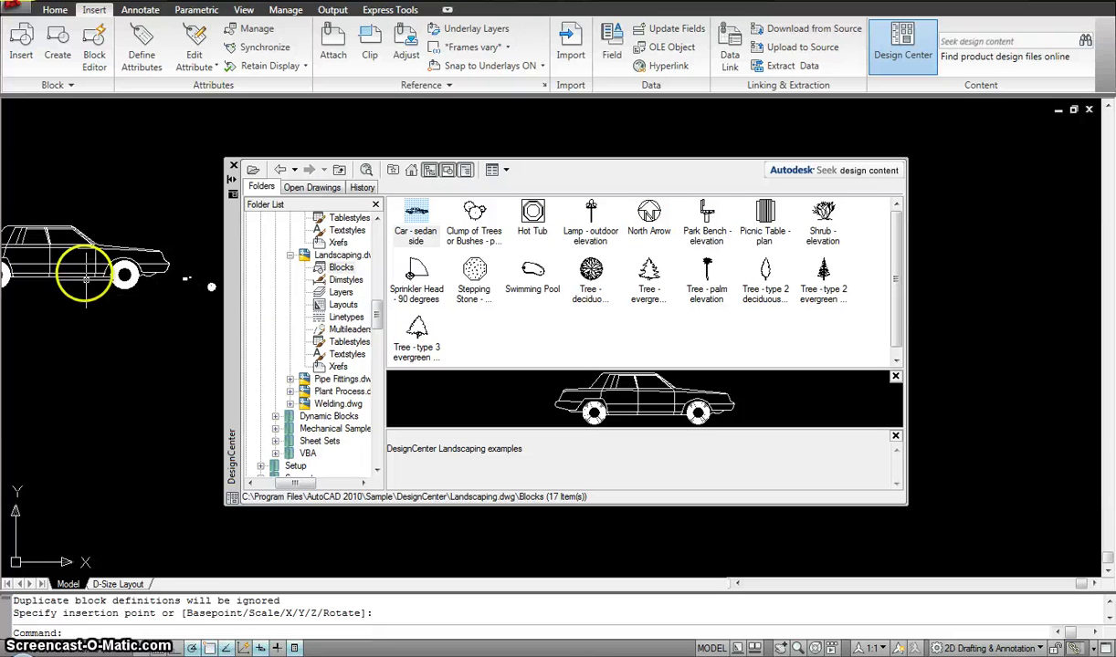
{"action": "scroll", "coordinate": [85, 272], "scroll_direction": "up", "scroll_amount": 4}
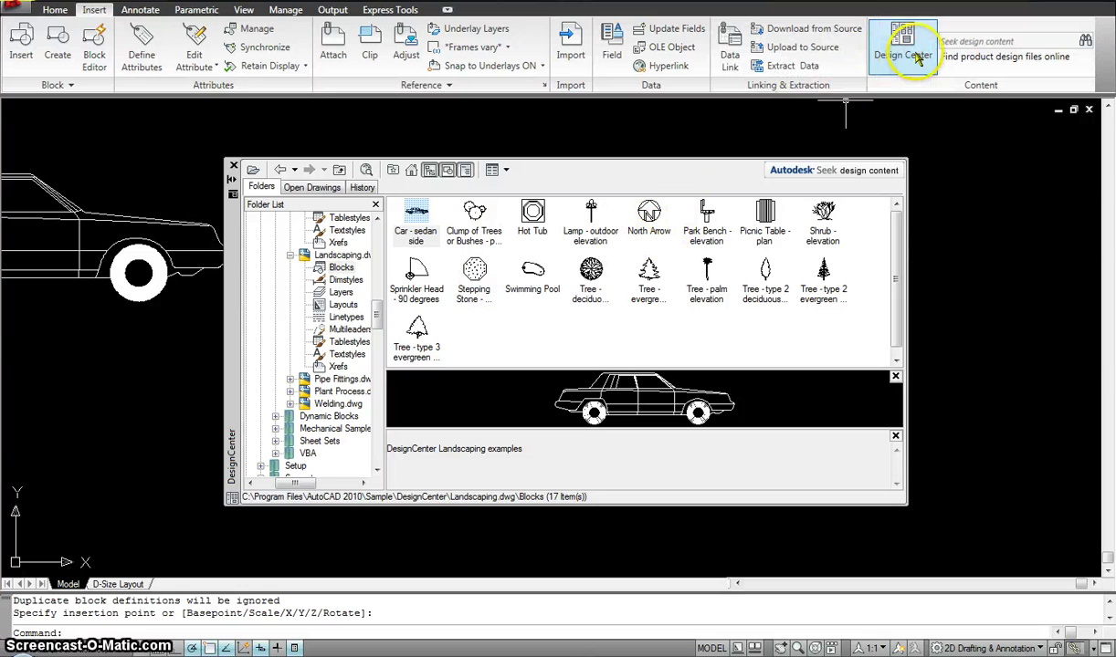
{"action": "left_click", "coordinate": [234, 169]}
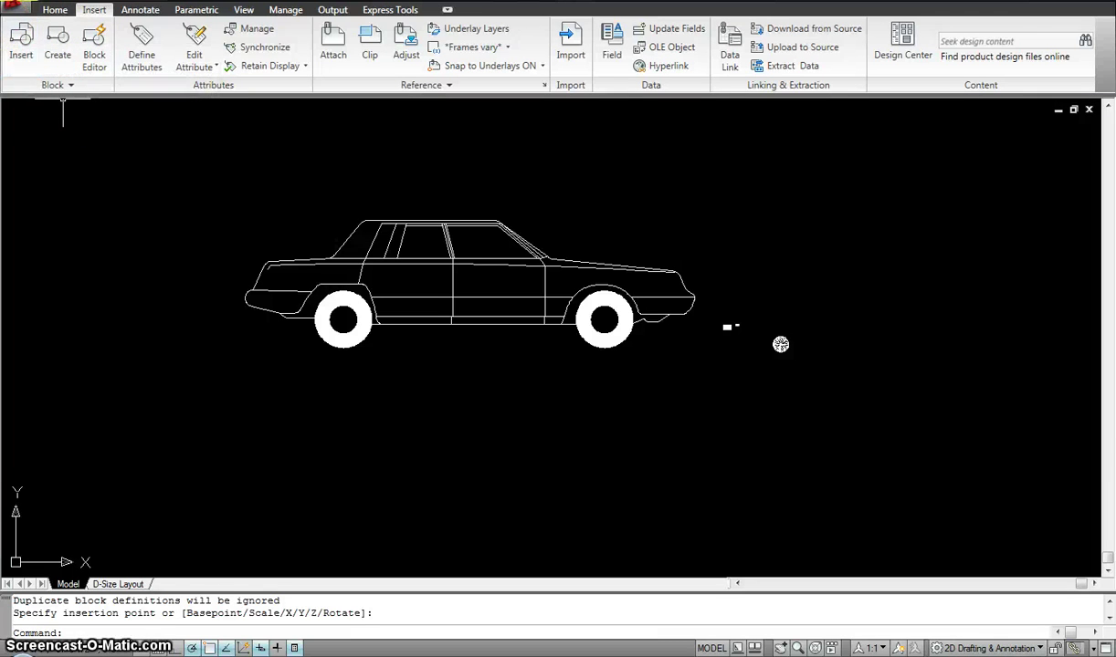
Switch to the D-Size Layout sheet and inspect its title-block viewport showing the car.
{"action": "left_click", "coordinate": [22, 34]}
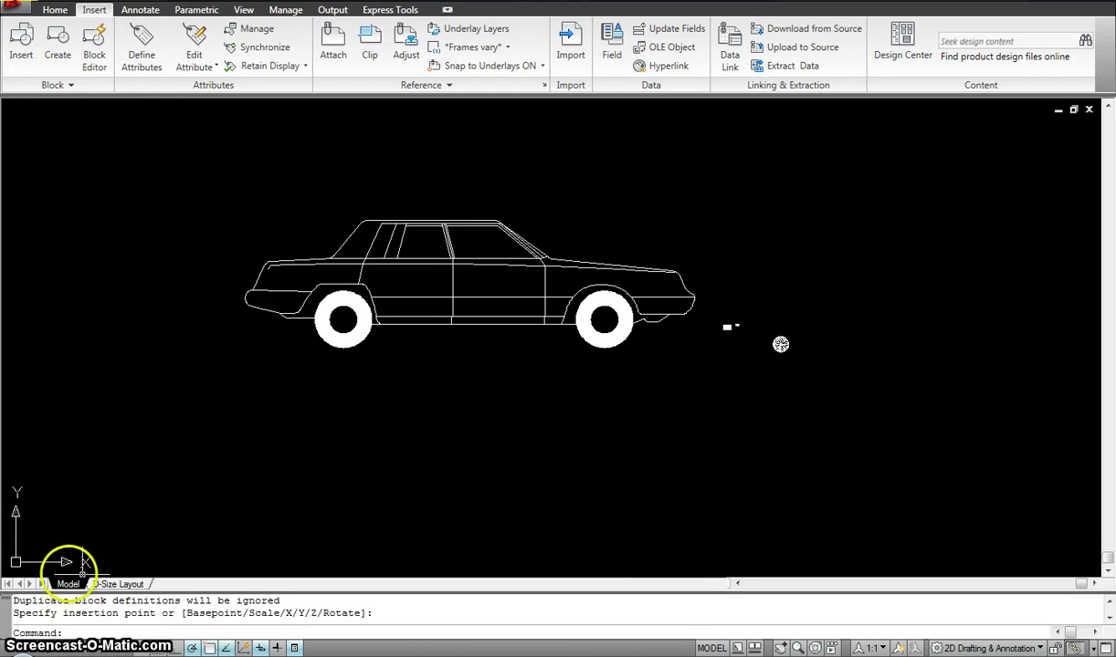
{"action": "left_click", "coordinate": [117, 584]}
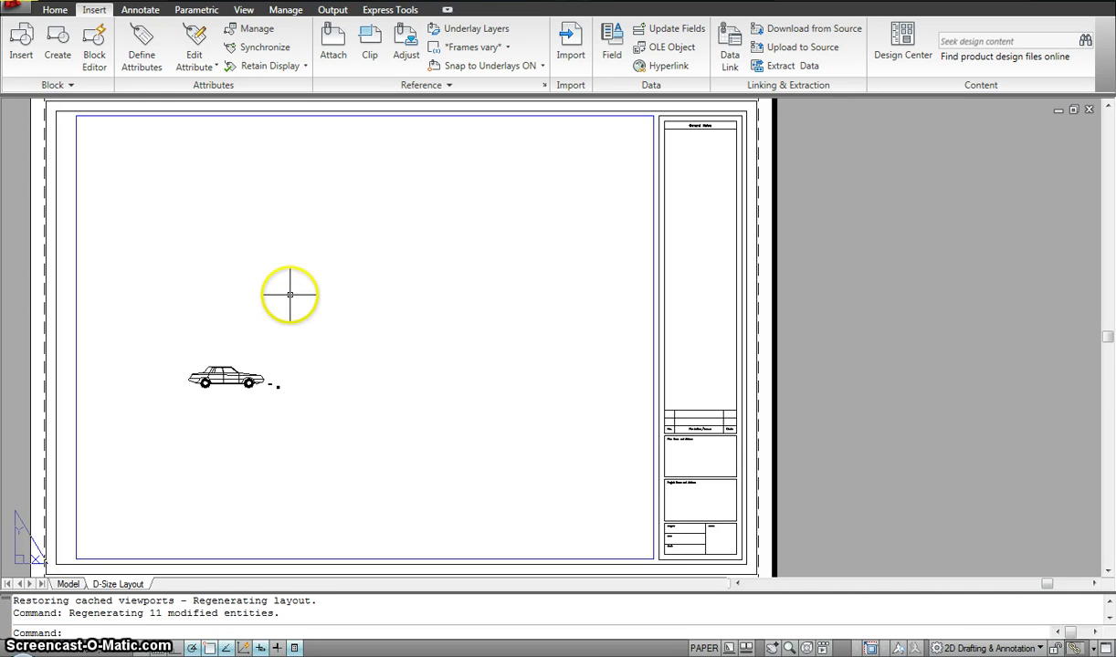
{"action": "left_click", "coordinate": [79, 370]}
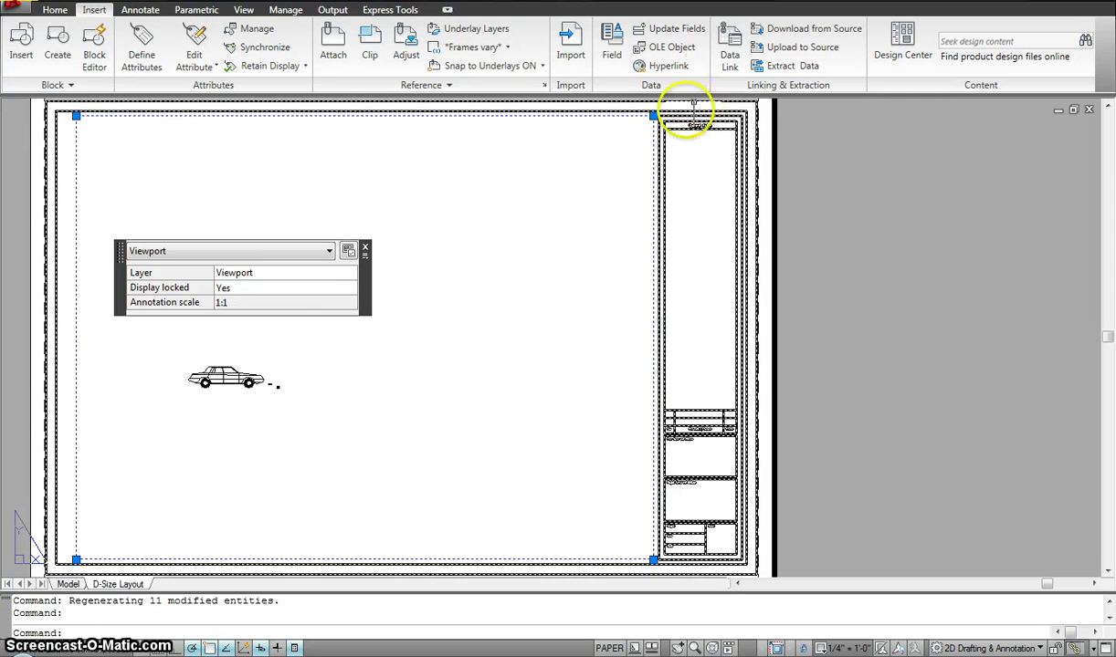
{"action": "key", "text": "Escape"}
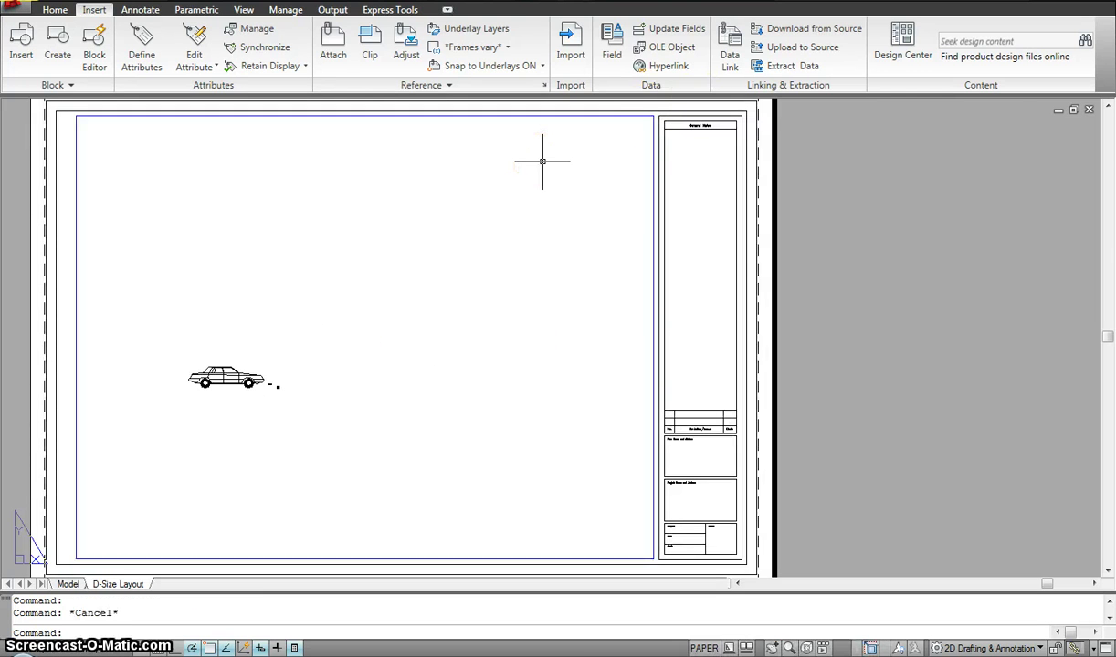
{"action": "left_click", "coordinate": [236, 416]}
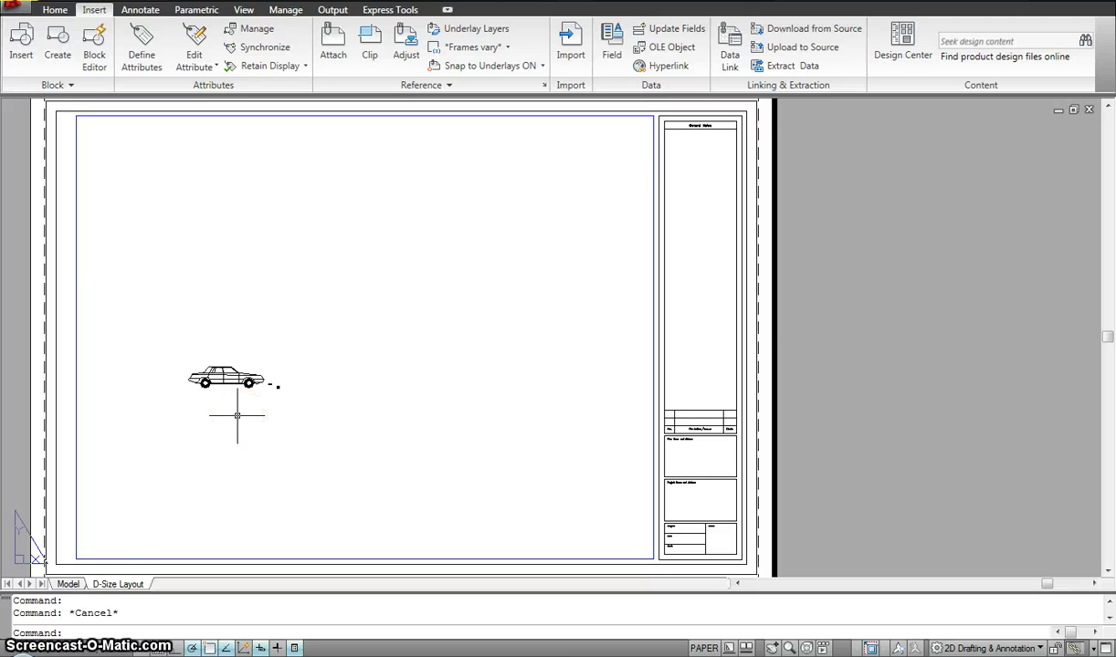
Go back to the Model tab and zoom and pan to frame the car and tree.
{"action": "left_click", "coordinate": [67, 585]}
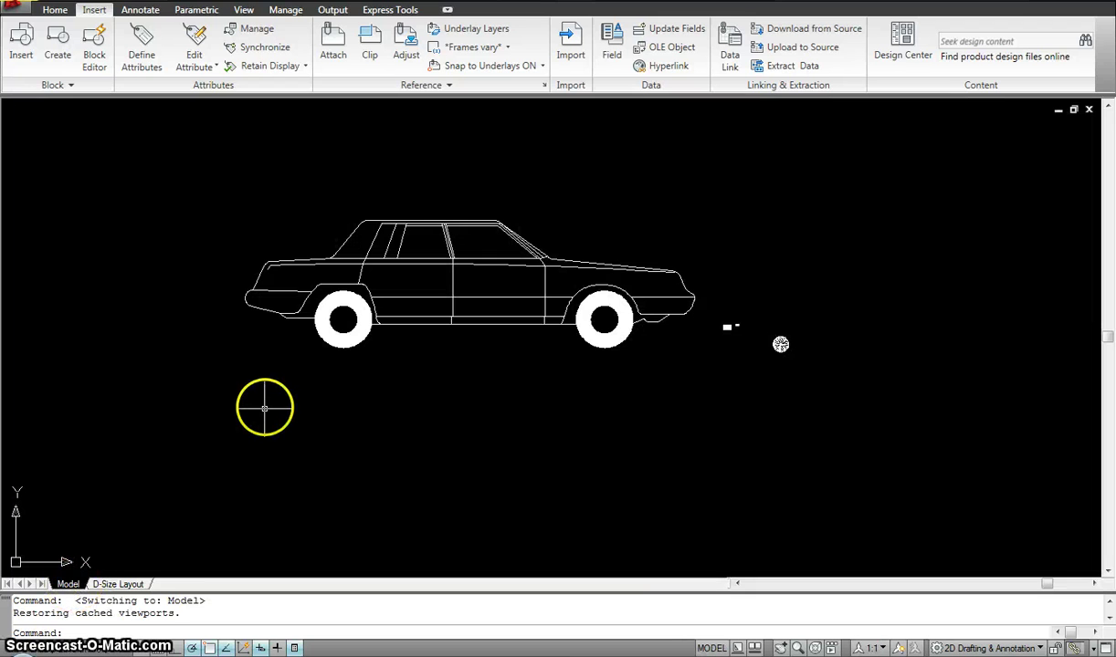
{"action": "scroll", "coordinate": [292, 329], "scroll_direction": "down", "scroll_amount": 2}
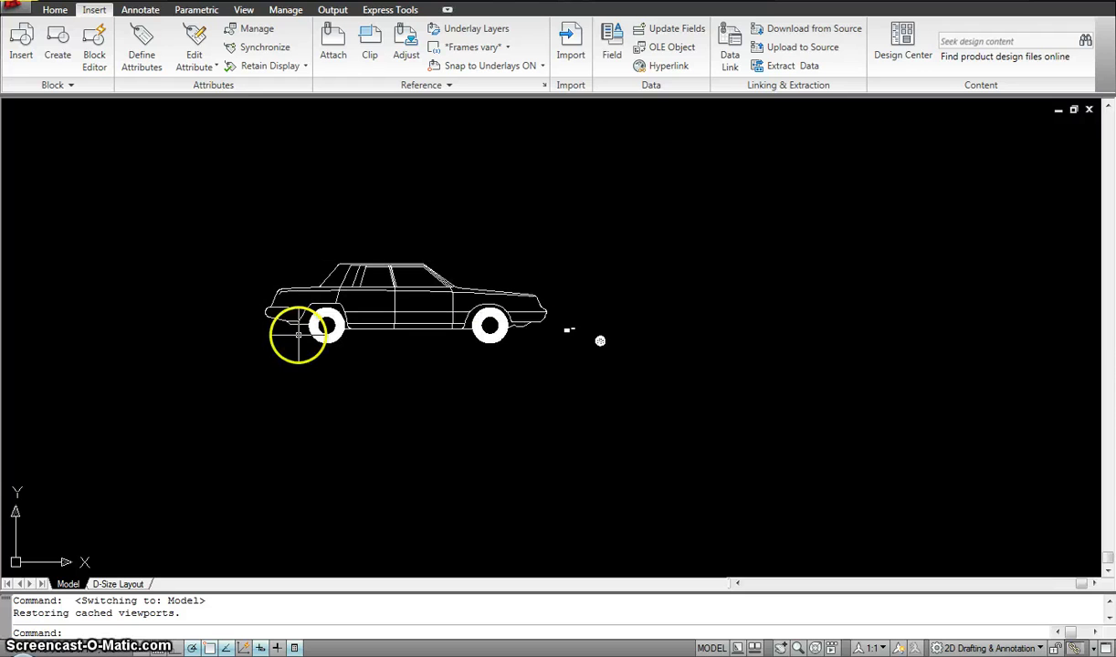
{"action": "scroll", "coordinate": [512, 302], "scroll_direction": "down", "scroll_amount": 1}
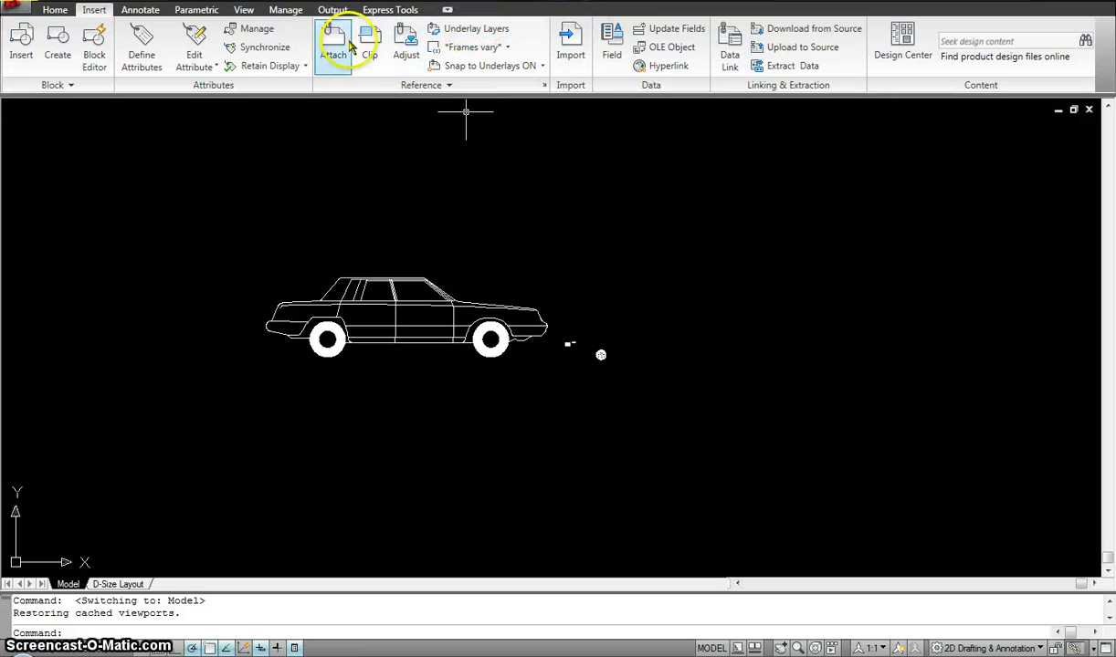
{"action": "left_click", "coordinate": [299, 196]}
{"action": "left_click", "coordinate": [387, 253]}
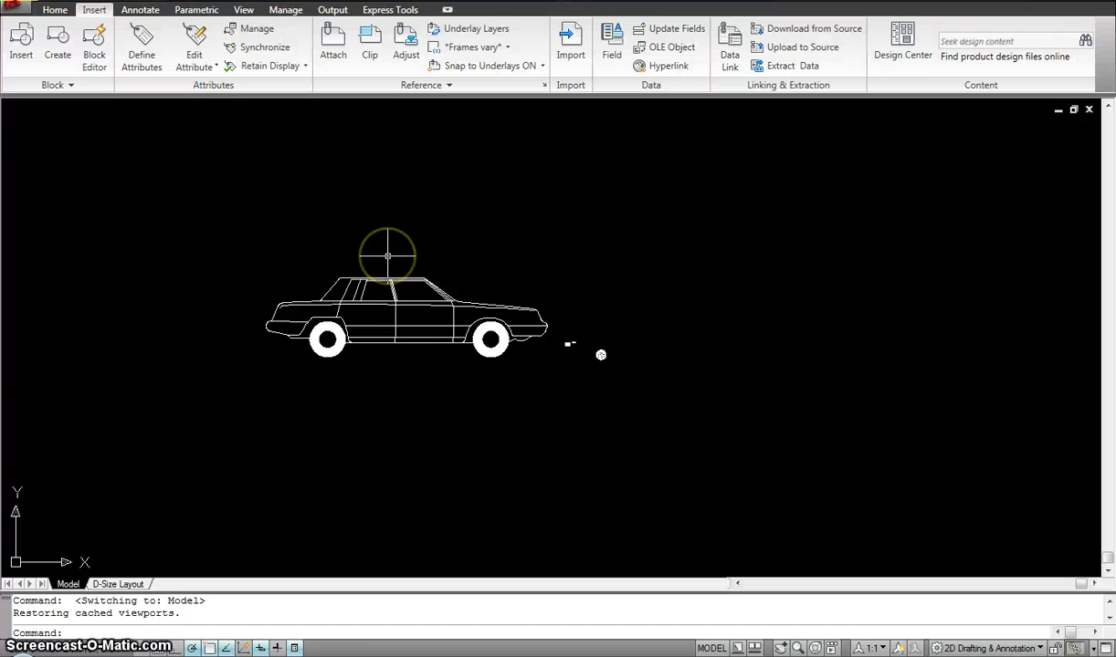
{"action": "left_click", "coordinate": [387, 256]}
{"action": "scroll", "coordinate": [420, 283], "scroll_direction": "up", "scroll_amount": 3}
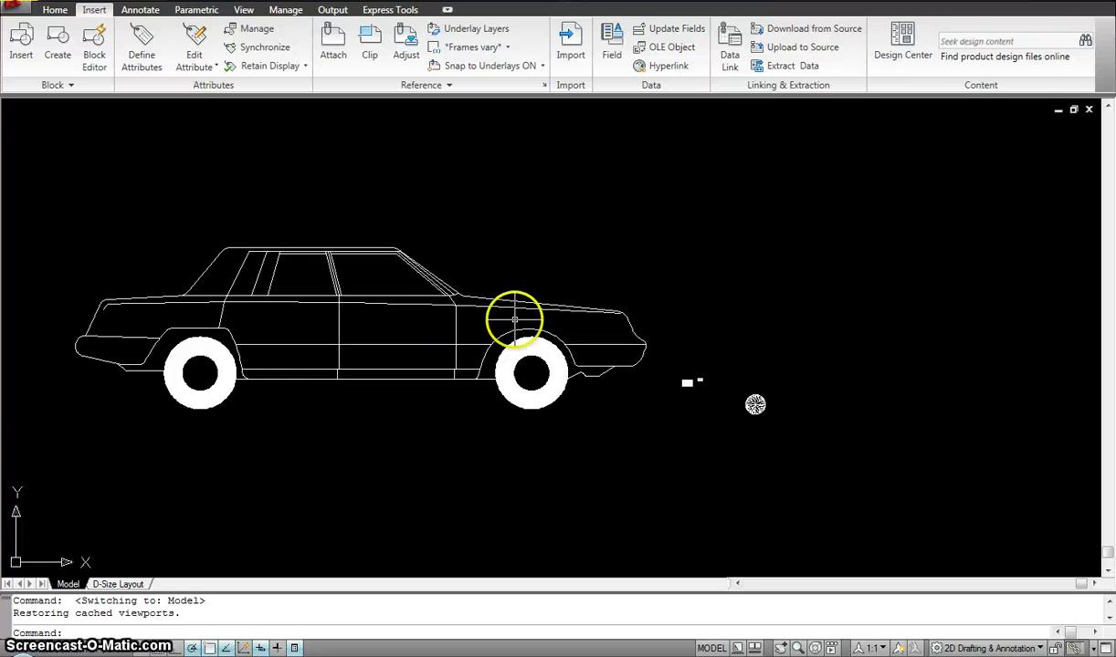
{"action": "left_click", "coordinate": [722, 219]}
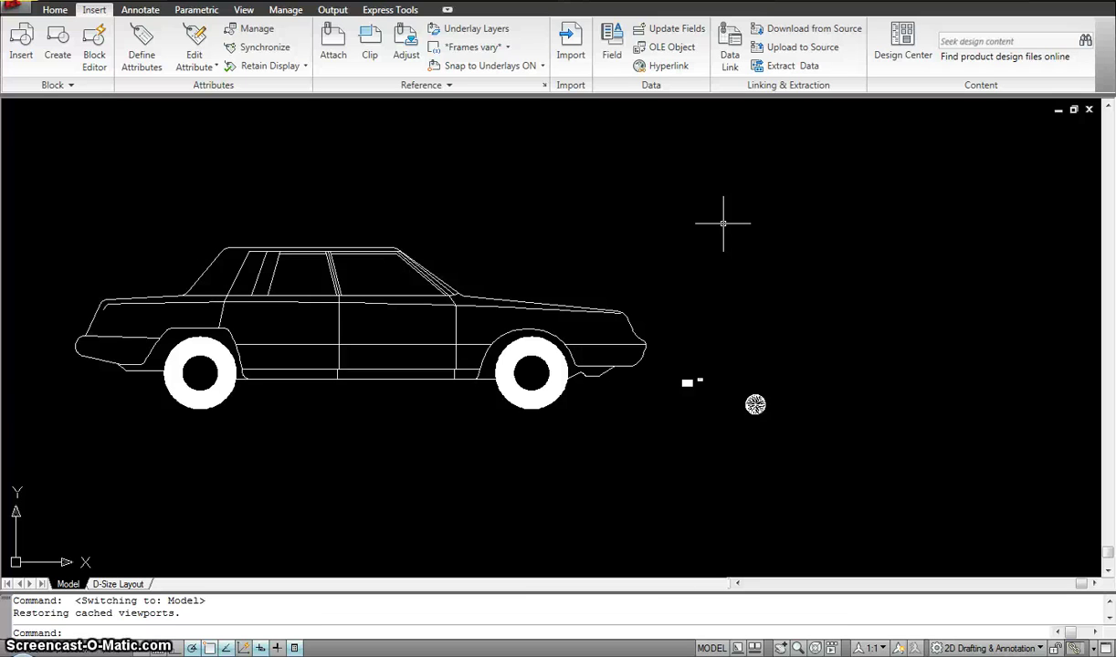
{"action": "scroll", "coordinate": [722, 223], "scroll_direction": "down", "scroll_amount": 2}
{"action": "middle_click_drag", "start_coordinate": [775, 244], "coordinate": [730, 257]}
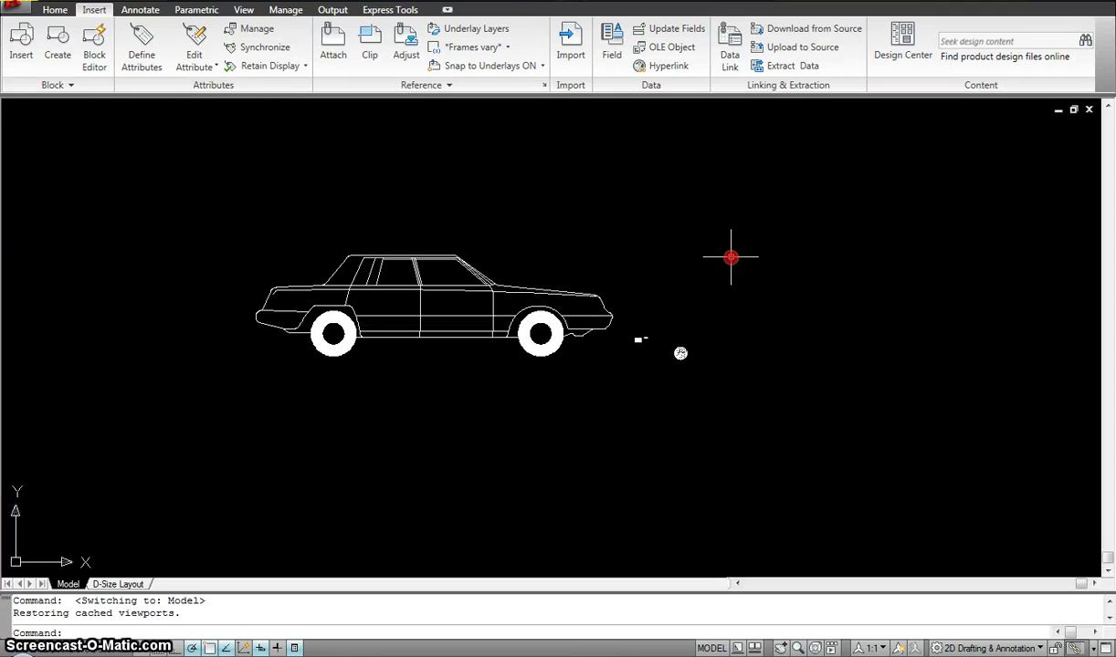